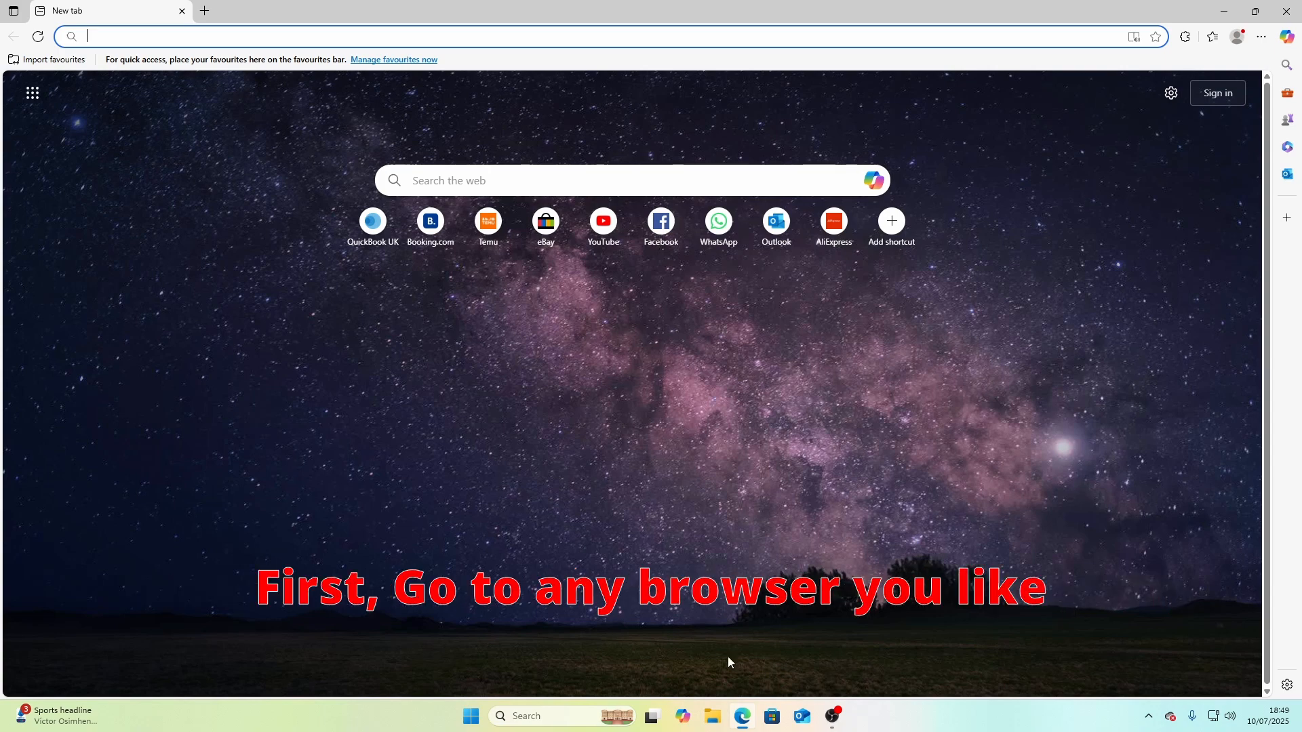
- In Microsoft Edge, search the web for "office customization tool" and open the config.office.com deployment settings result
{"action": "left_click", "coordinate": [745, 729]}
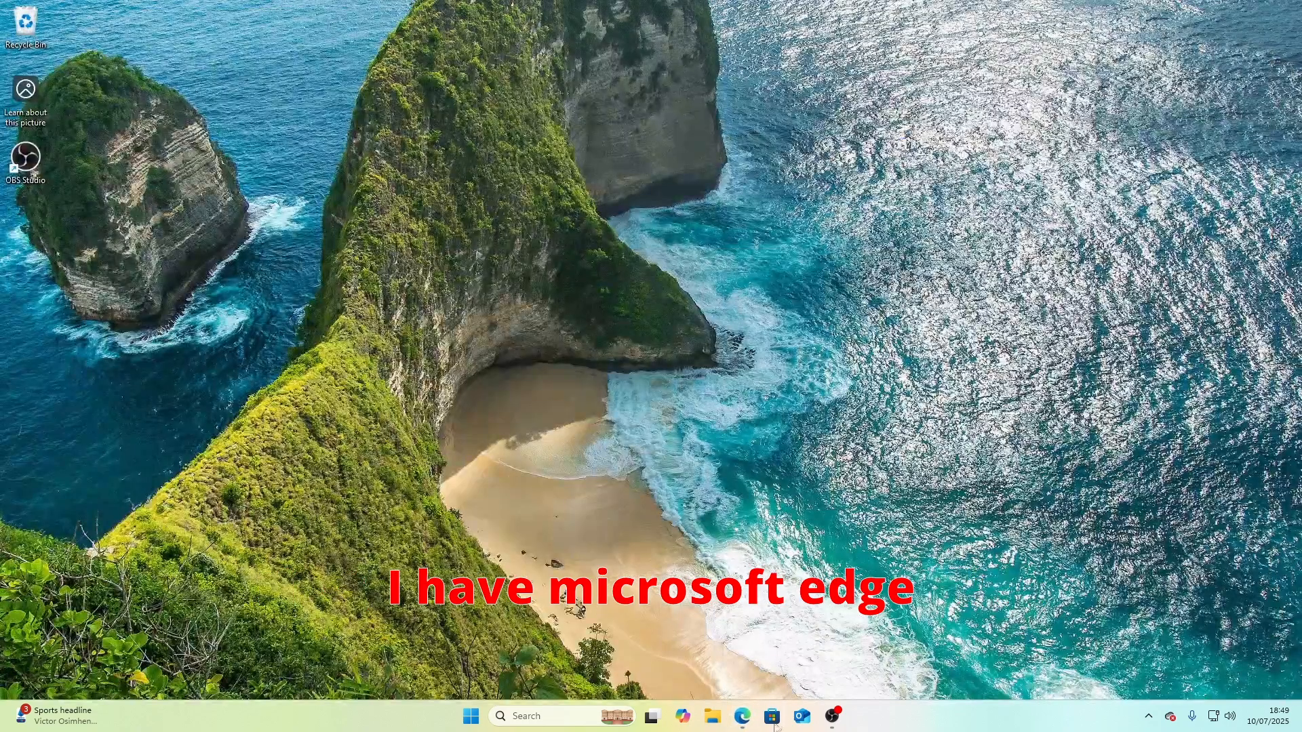
{"action": "left_click", "coordinate": [739, 717]}
{"action": "left_click", "coordinate": [502, 181]}
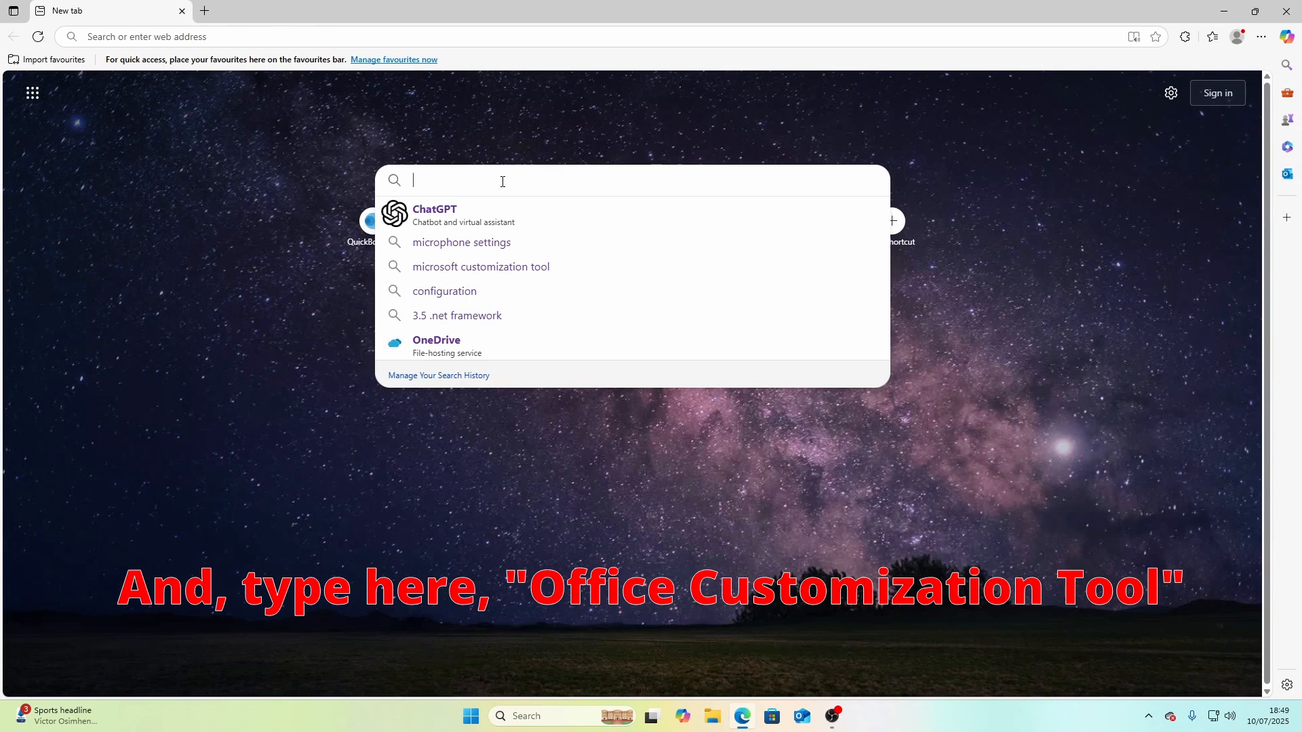
{"action": "type", "text": "off"}
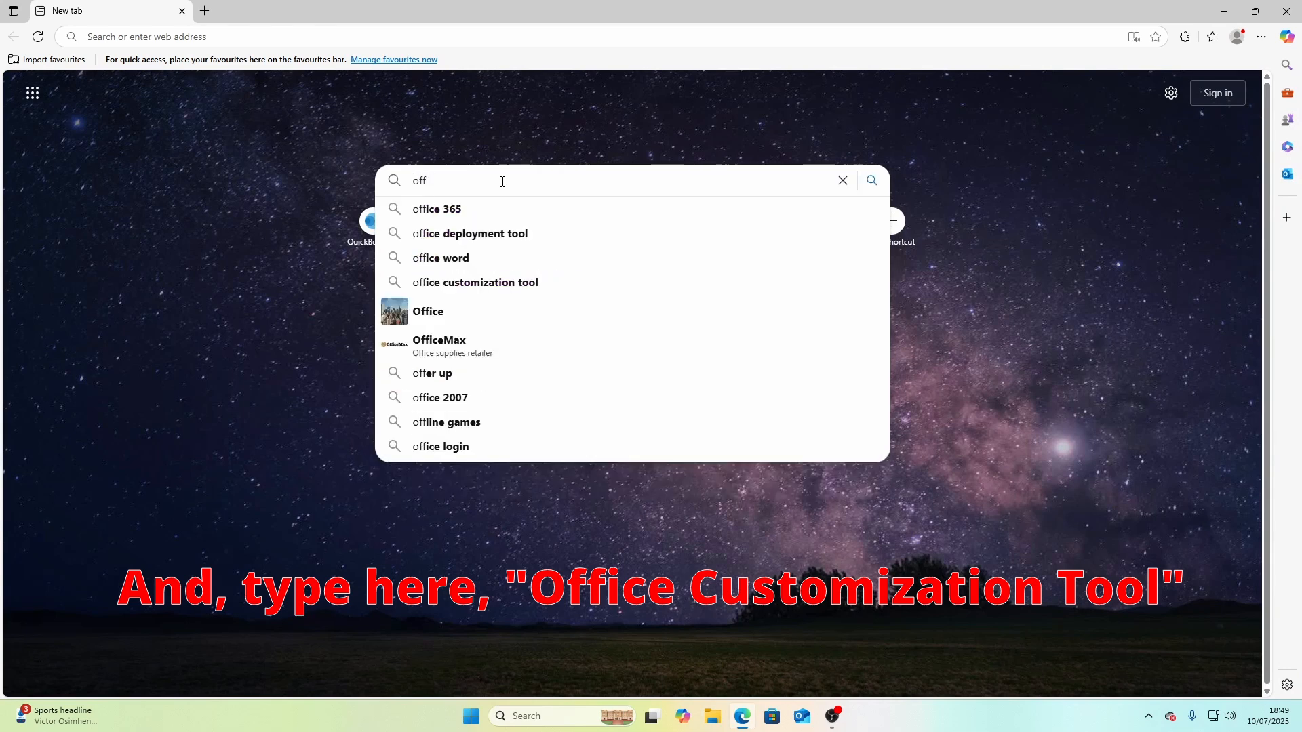
{"action": "type", "text": "ice custo"}
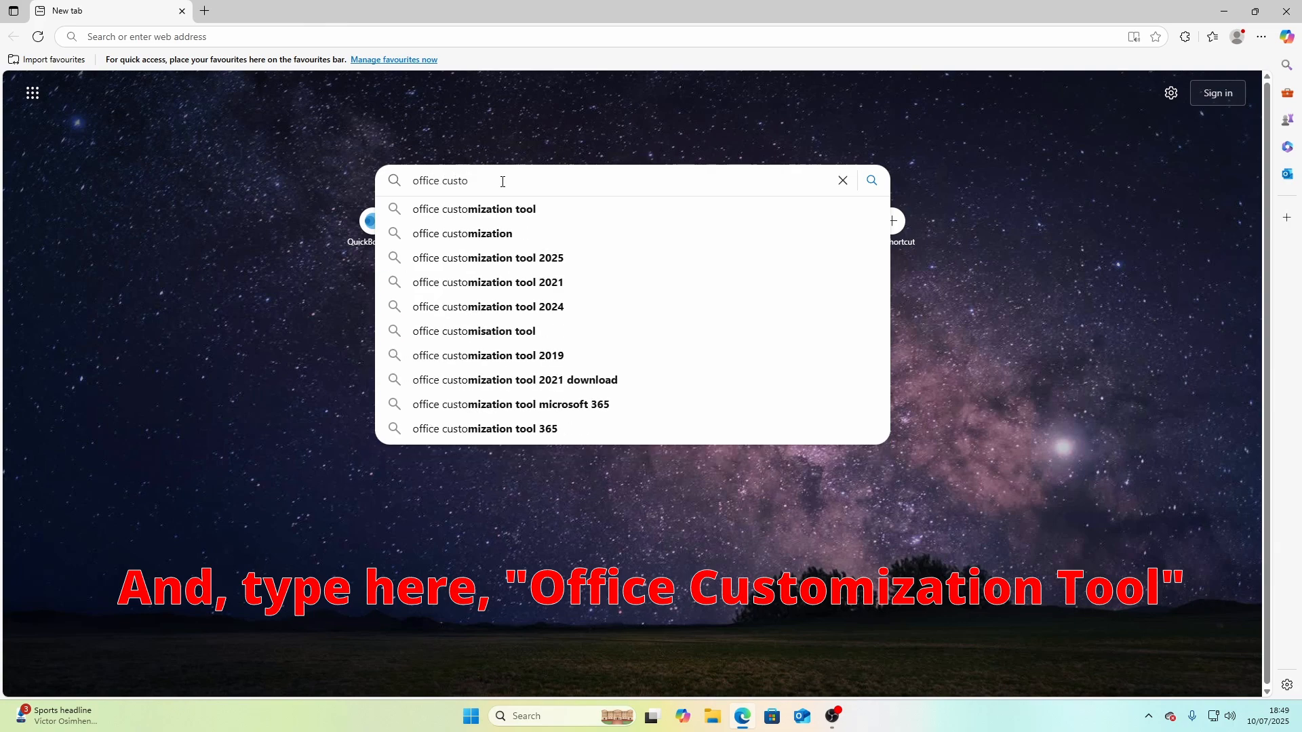
{"action": "left_click", "coordinate": [503, 209]}
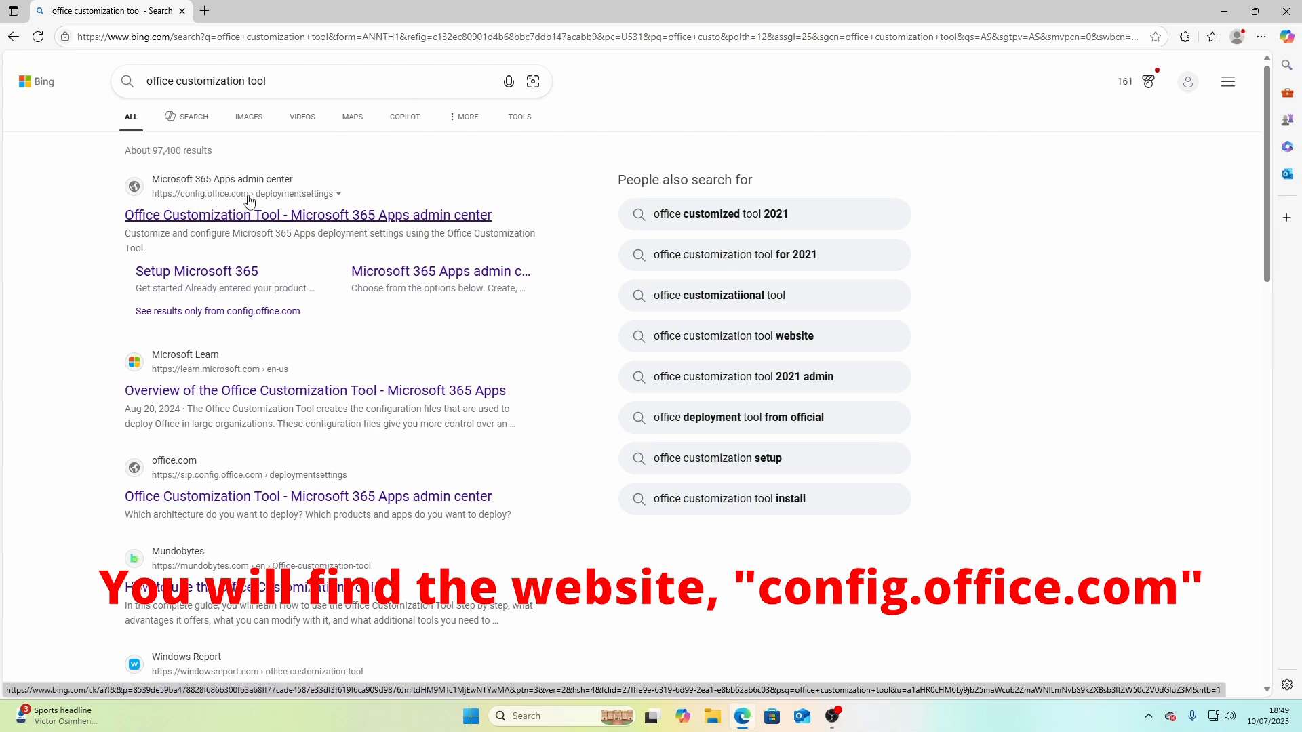
{"action": "left_click", "coordinate": [229, 215]}
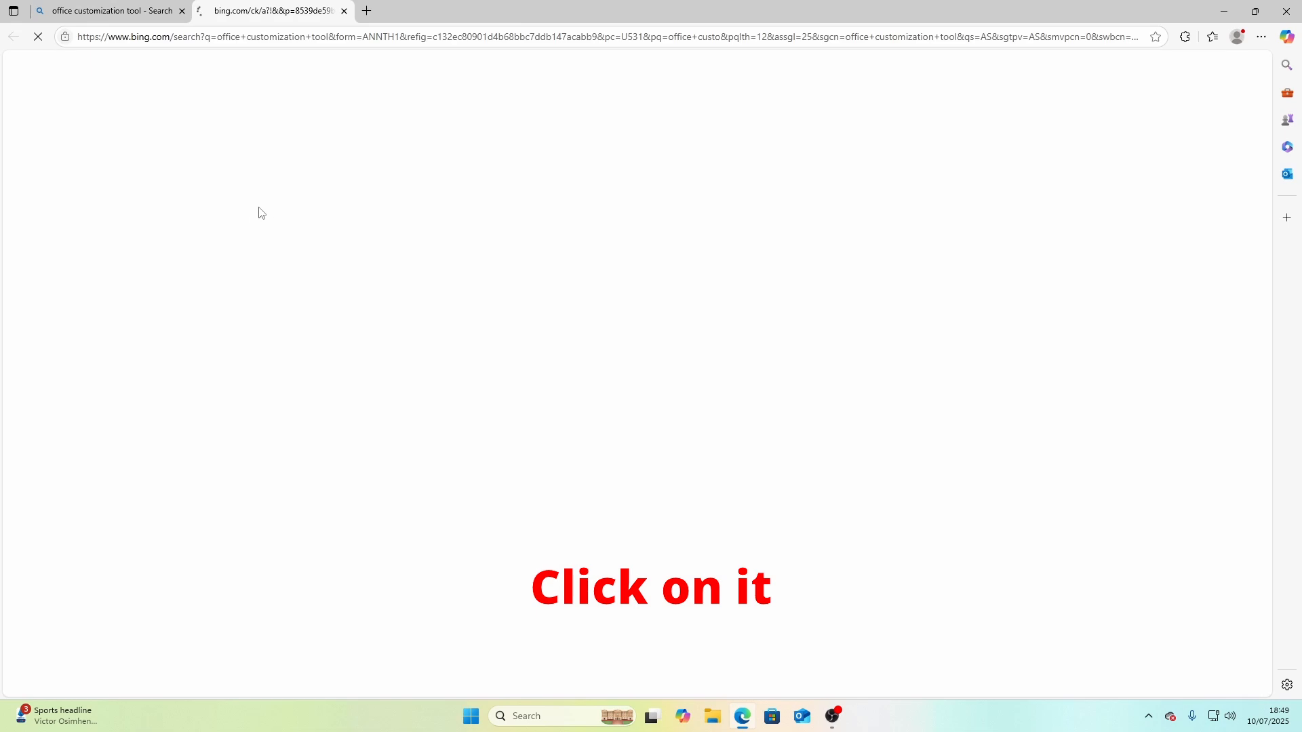
- Choose Office LTSC Professional Plus 2024 - Volume License as the Office Suites product to deploy
{"action": "scroll", "coordinate": [468, 217], "scroll_direction": "down", "scroll_amount": 2}
{"action": "scroll", "coordinate": [562, 325], "scroll_direction": "up", "scroll_amount": 2}
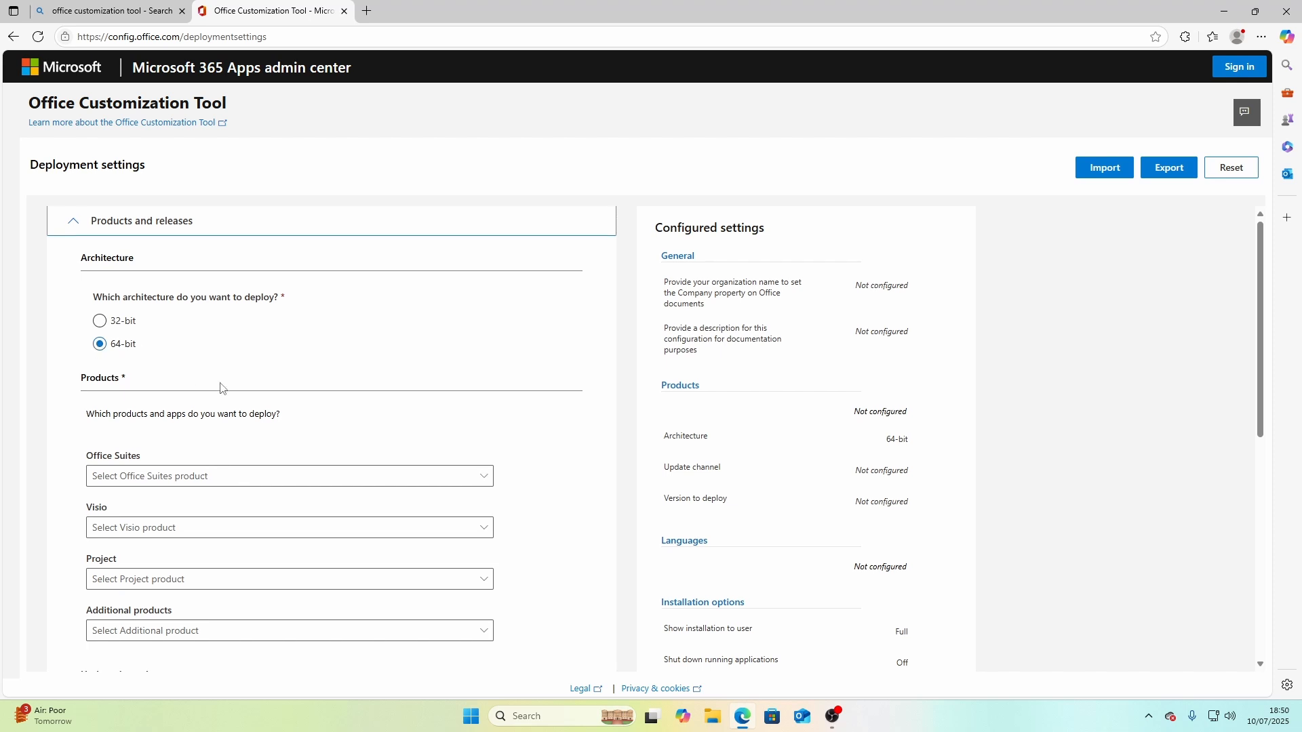
{"action": "scroll", "coordinate": [218, 384], "scroll_direction": "down", "scroll_amount": 2}
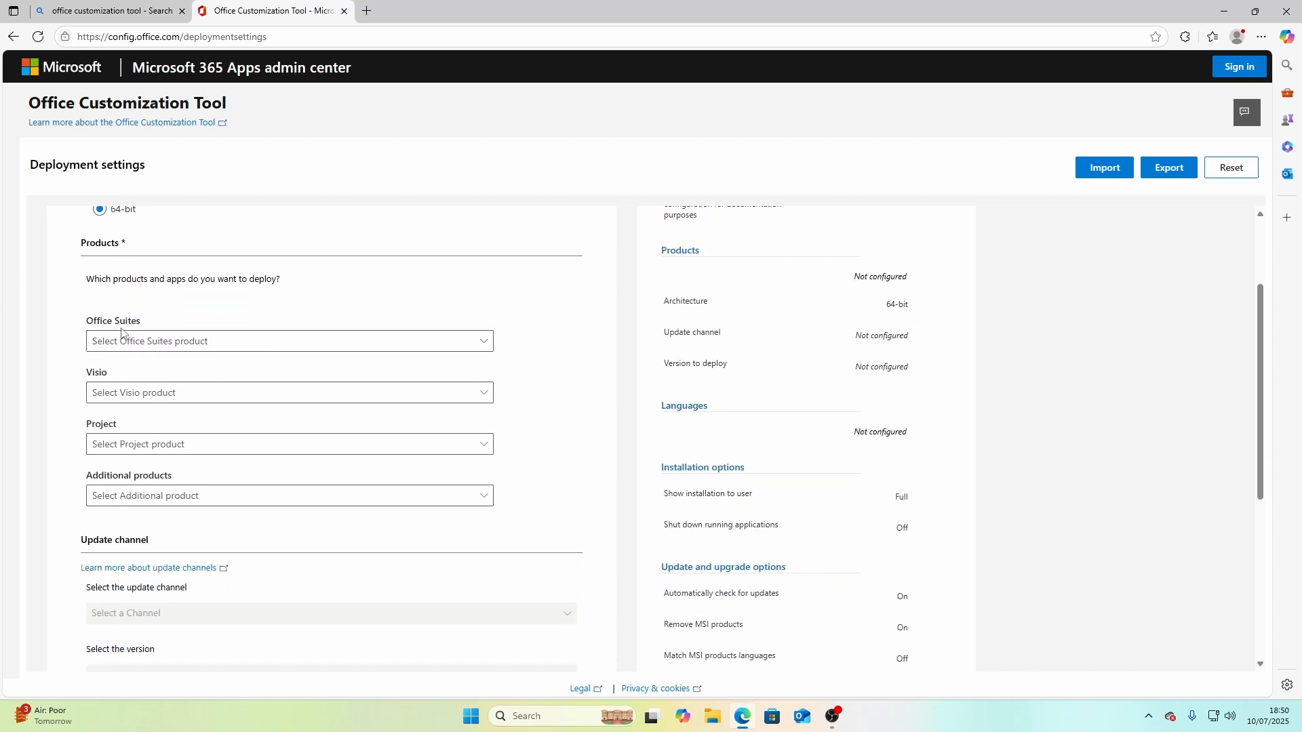
{"action": "left_click", "coordinate": [302, 345]}
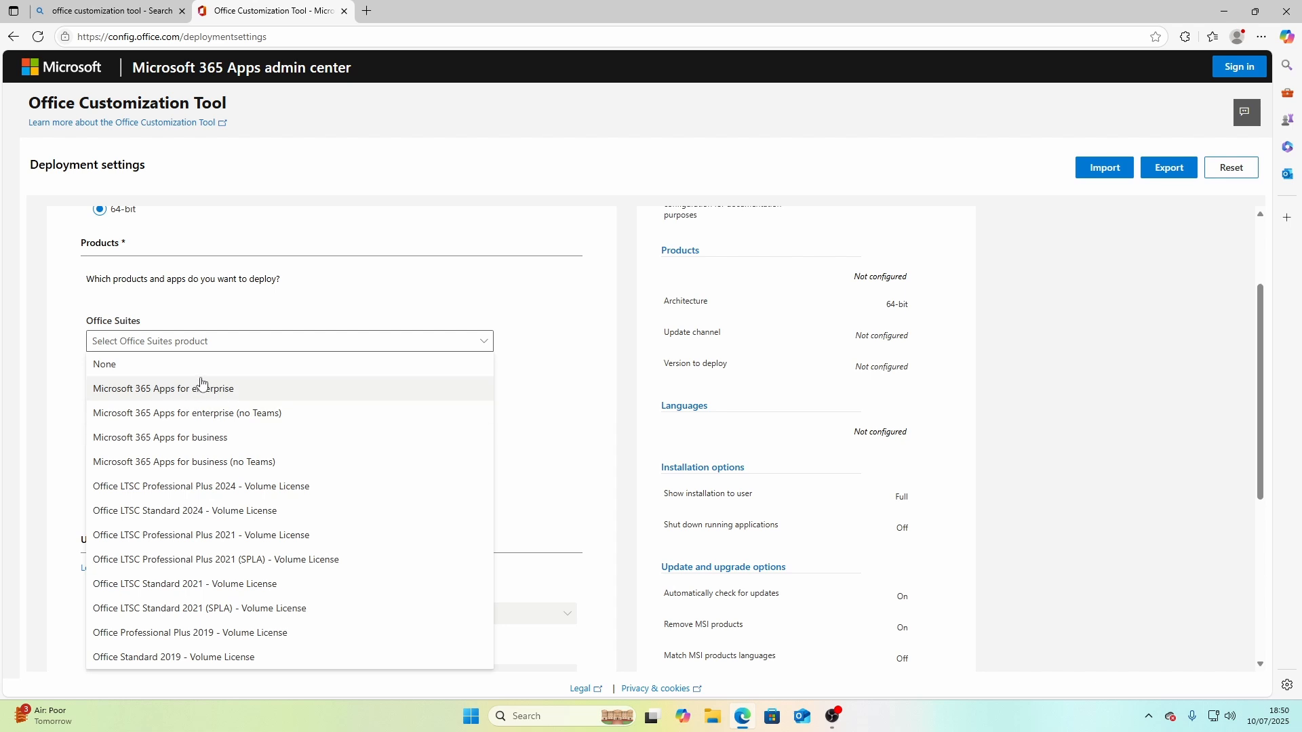
{"action": "left_click", "coordinate": [197, 487]}
{"action": "scroll", "coordinate": [217, 407], "scroll_direction": "down", "scroll_amount": 3}
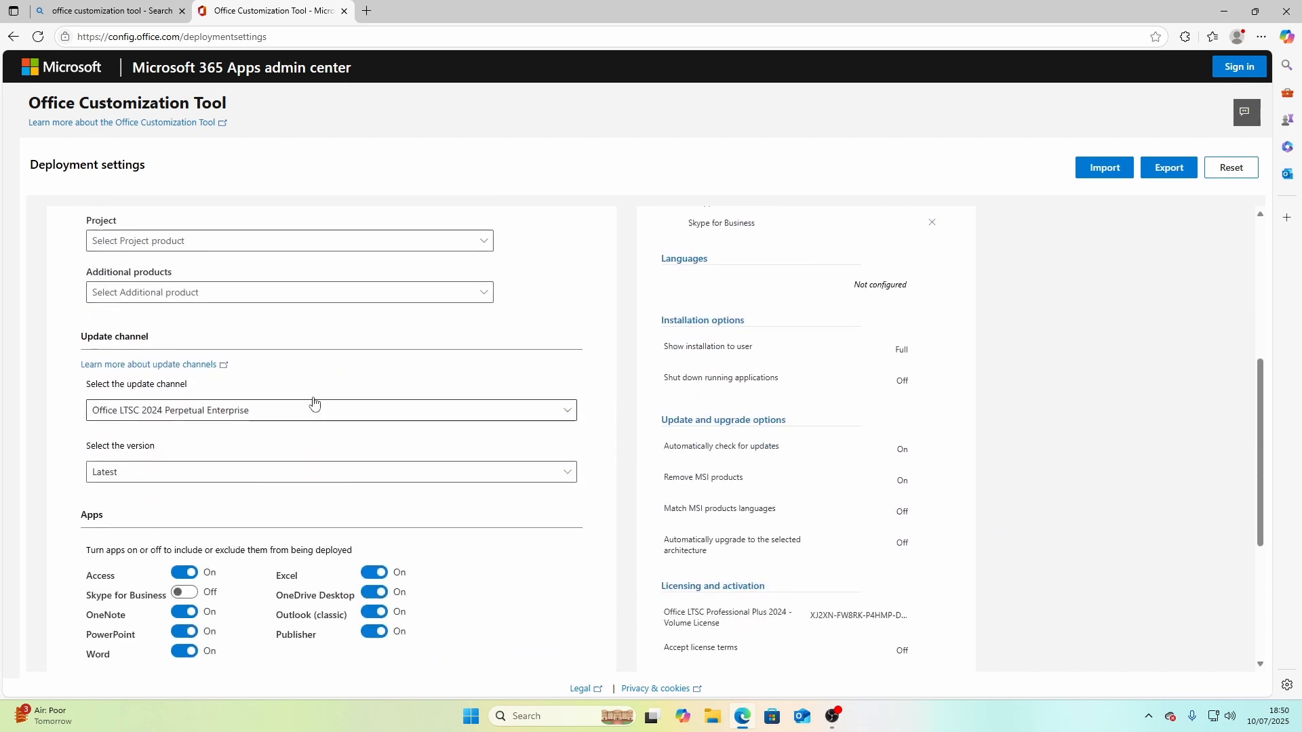
- Select Latest as the Office version to deploy for the update channel
{"action": "scroll", "coordinate": [294, 355], "scroll_direction": "up", "scroll_amount": 1}
{"action": "scroll", "coordinate": [274, 503], "scroll_direction": "down", "scroll_amount": 2}
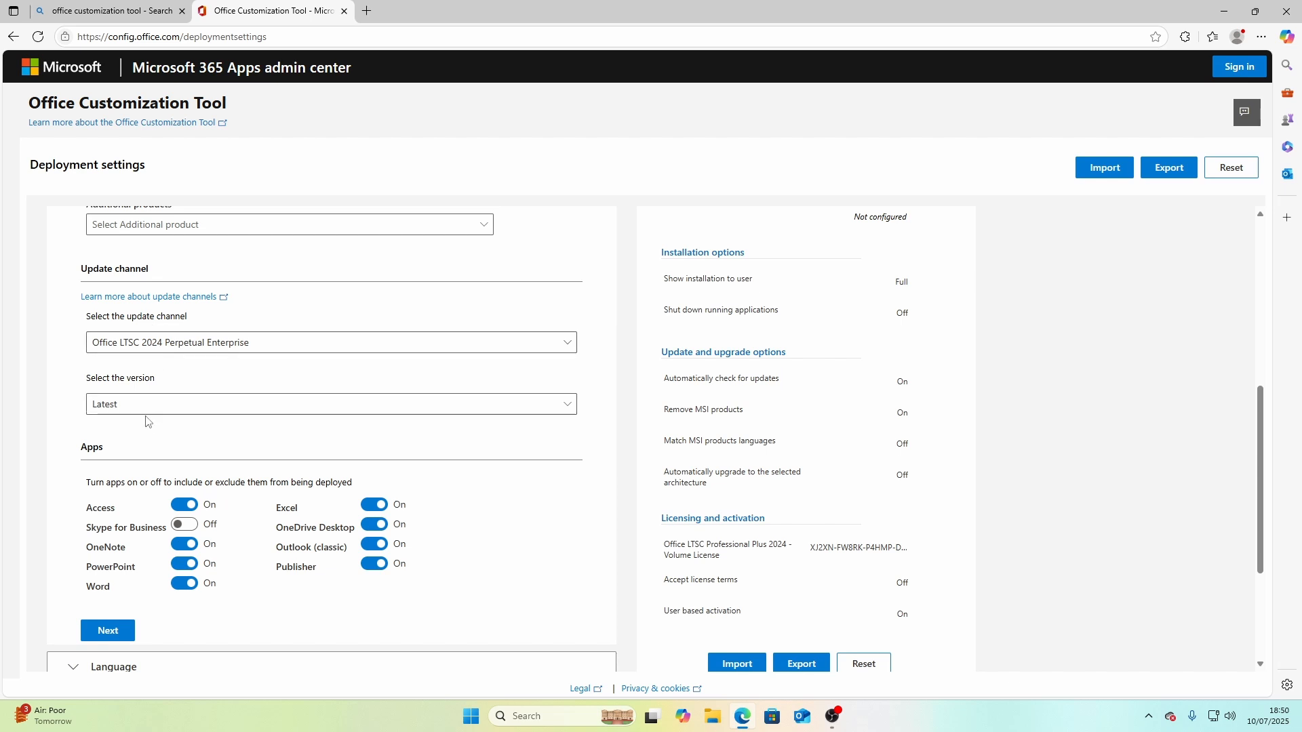
{"action": "left_click", "coordinate": [173, 409]}
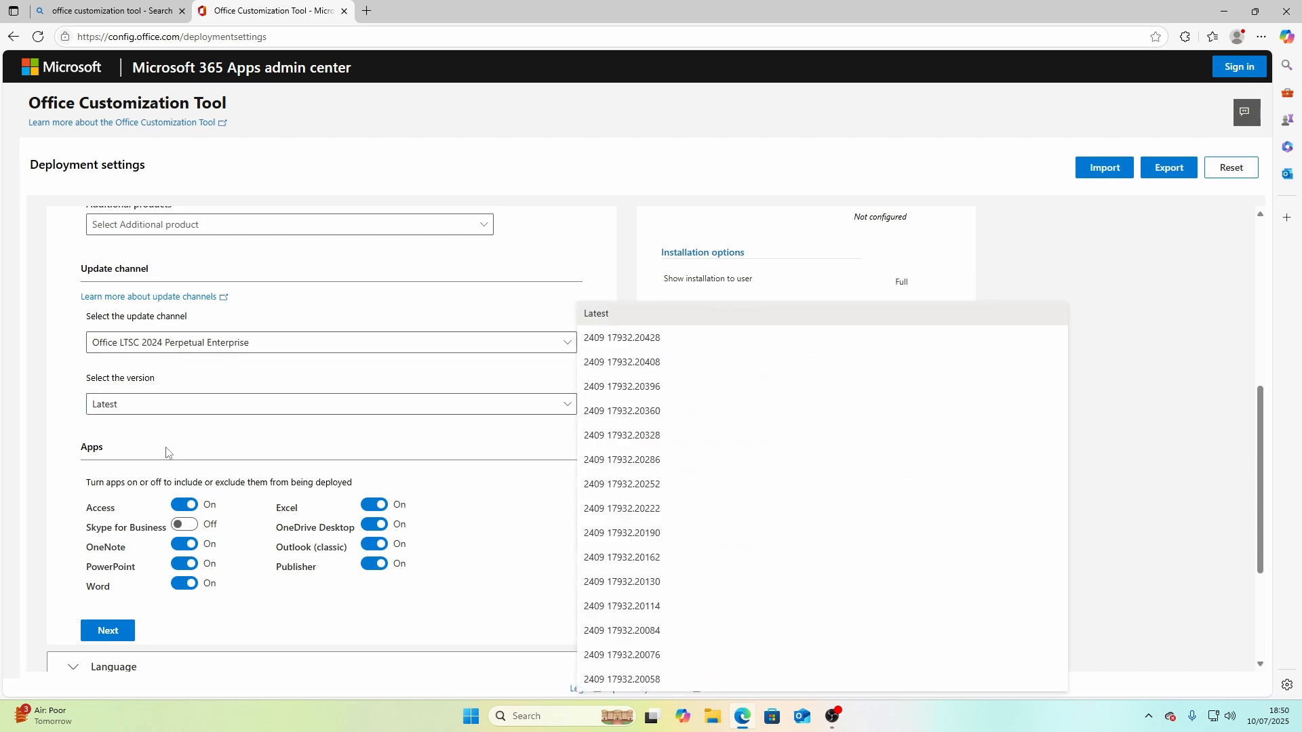
{"action": "left_click", "coordinate": [612, 318]}
- Exclude OneNote, OneDrive Desktop, Outlook (classic) and Publisher from the apps being deployed
{"action": "scroll", "coordinate": [249, 467], "scroll_direction": "down", "scroll_amount": 2}
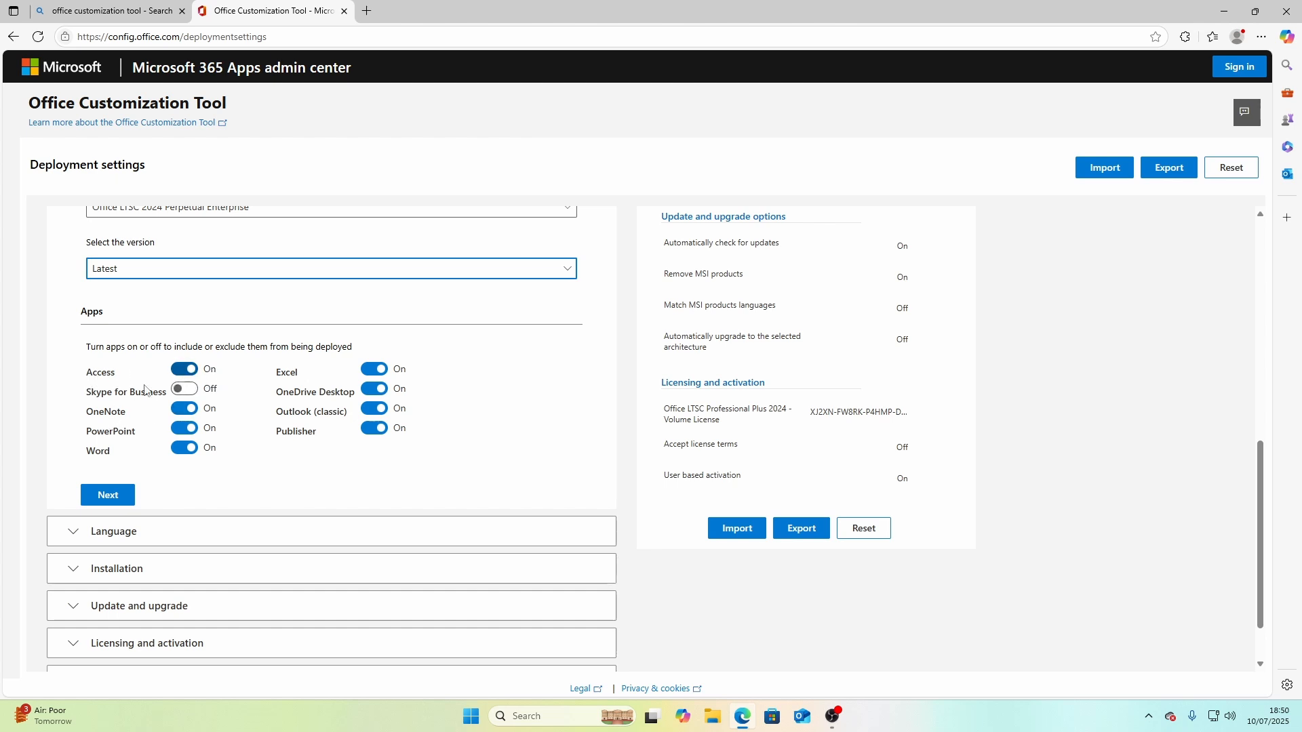
{"action": "left_click", "coordinate": [184, 408]}
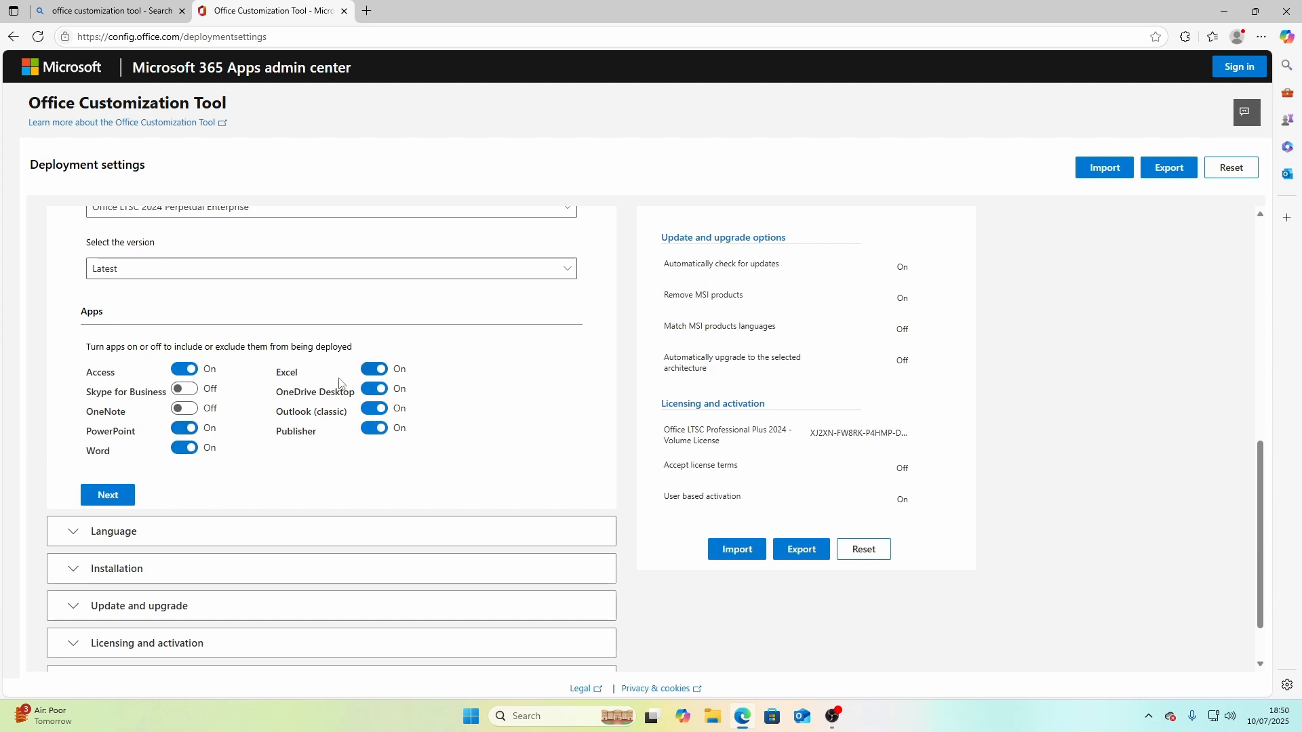
{"action": "left_click", "coordinate": [380, 395]}
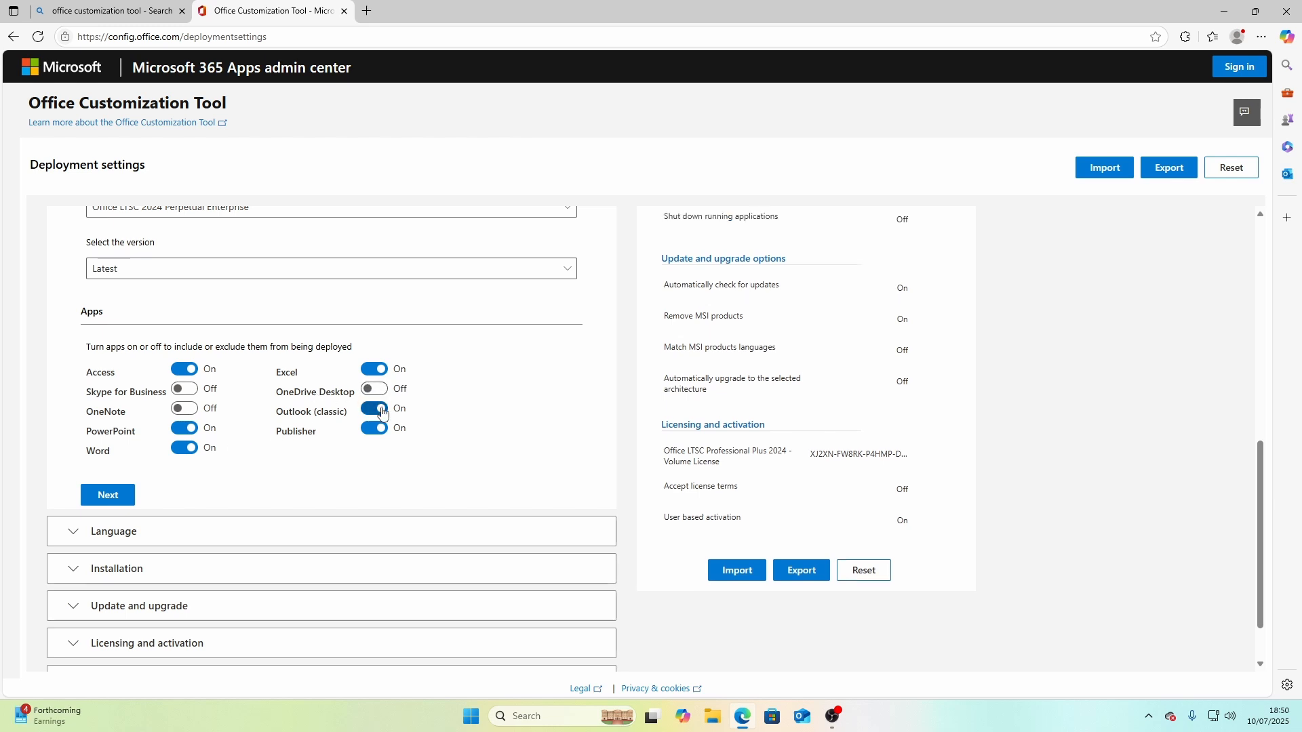
{"action": "left_click", "coordinate": [373, 409]}
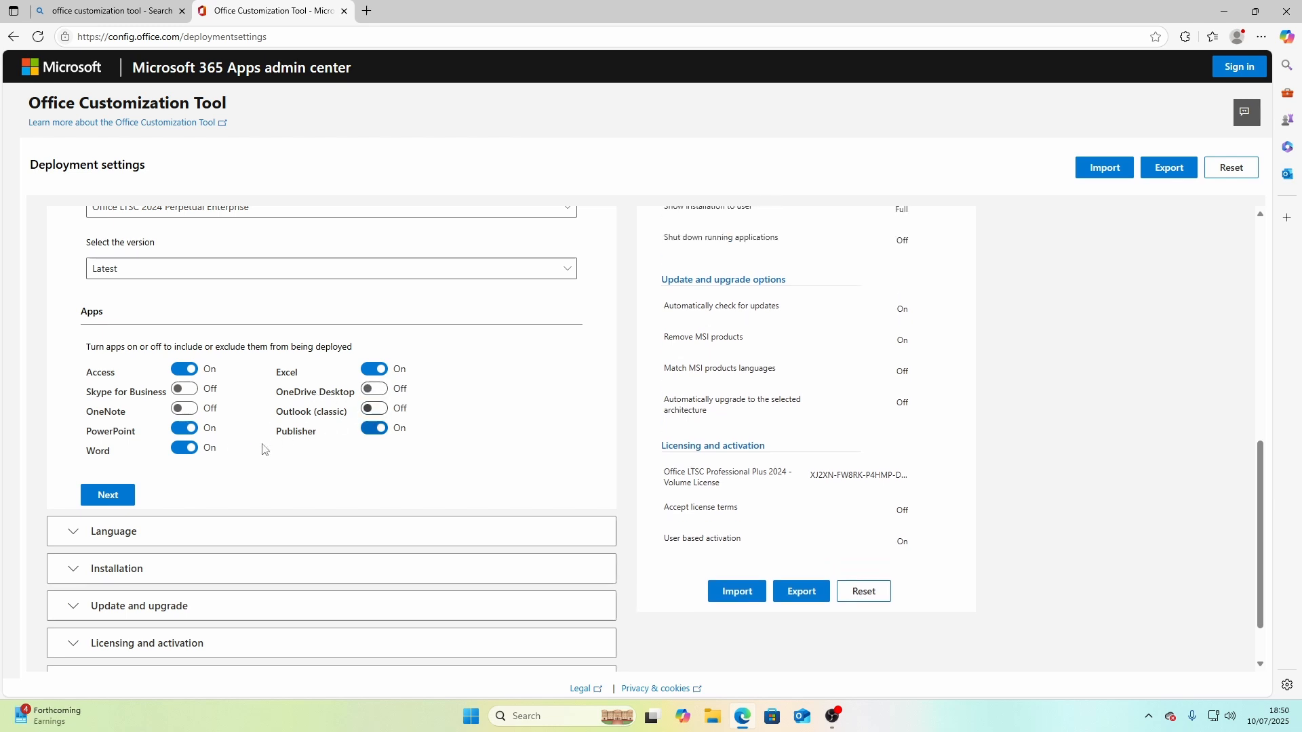
{"action": "left_click", "coordinate": [373, 429]}
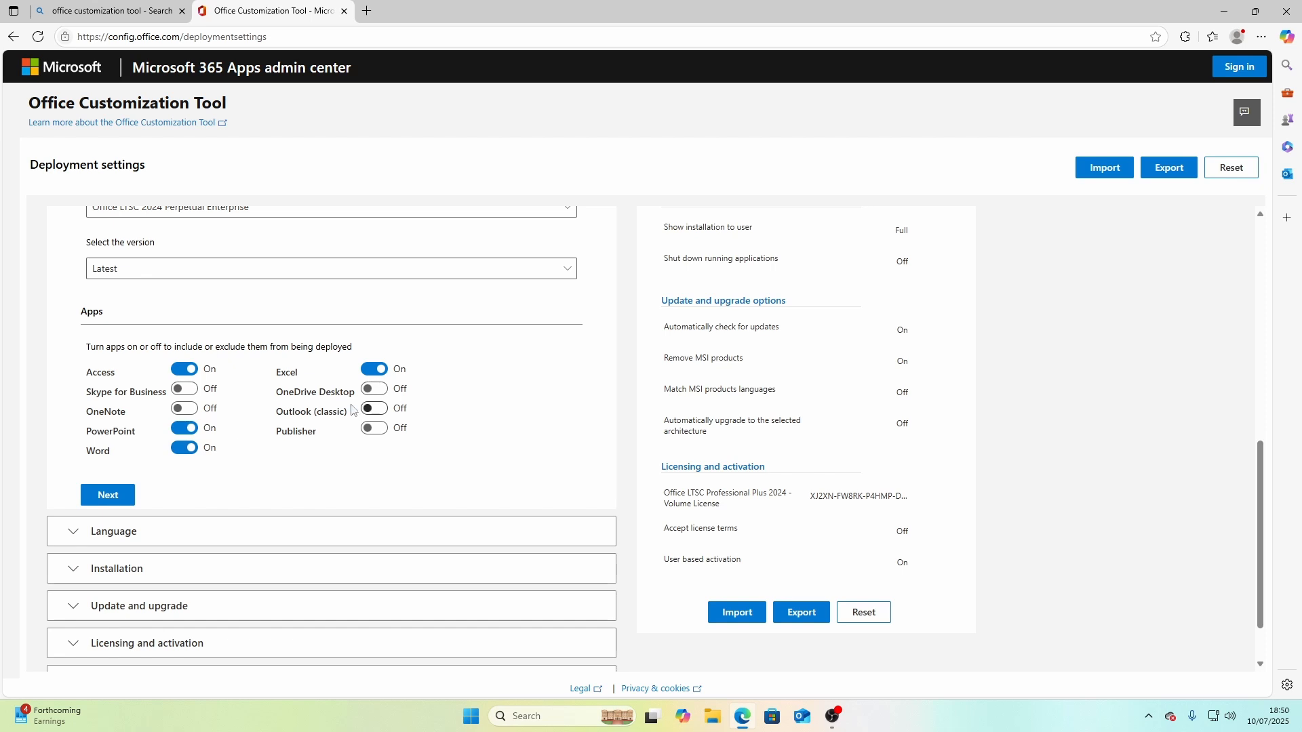
{"action": "scroll", "coordinate": [356, 429], "scroll_direction": "down", "scroll_amount": 1}
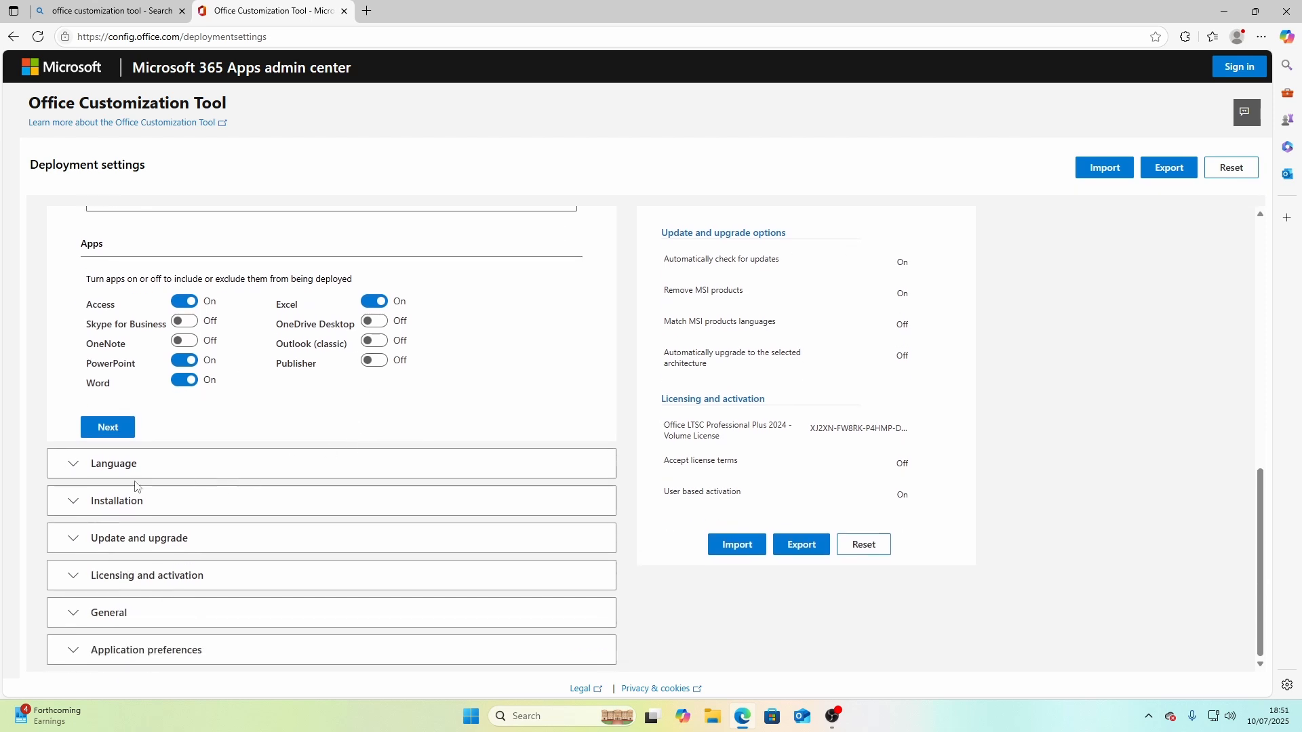
- Set the primary language of the deployment to English (United Kingdom)
{"action": "left_click", "coordinate": [90, 463]}
{"action": "scroll", "coordinate": [310, 395], "scroll_direction": "down", "scroll_amount": 2}
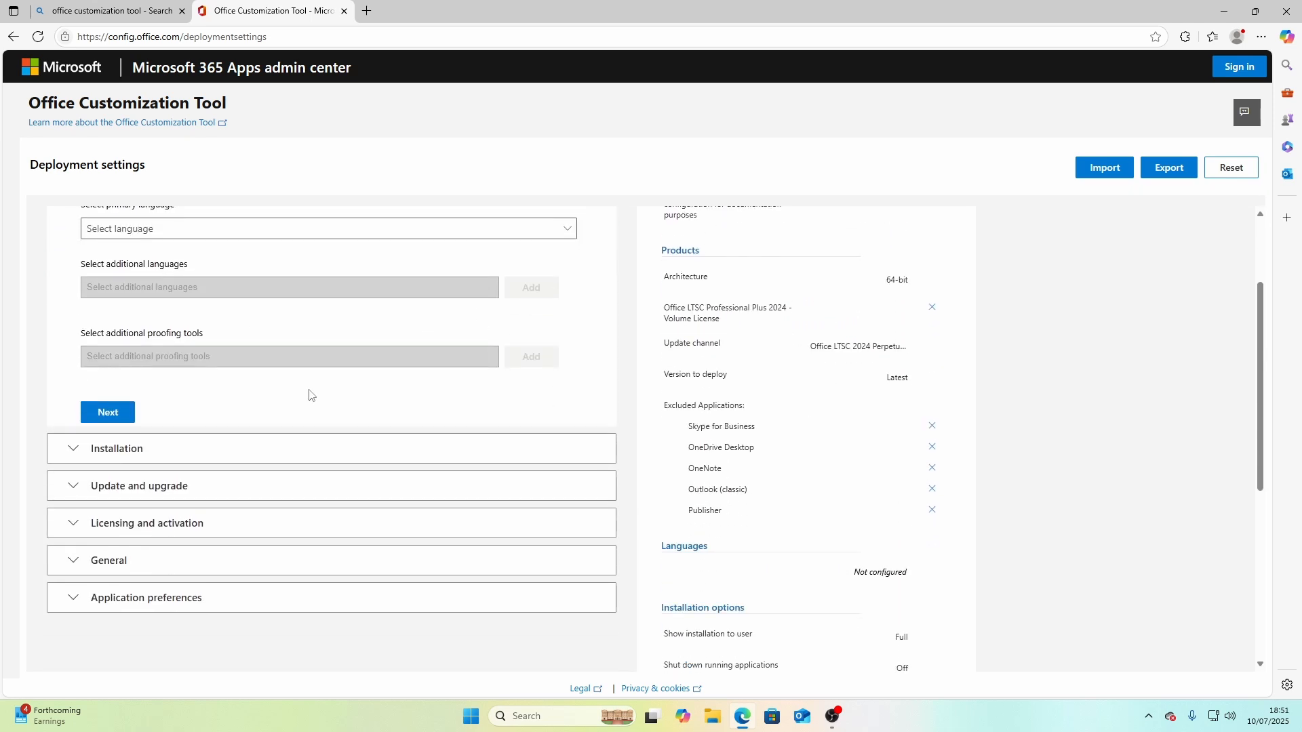
{"action": "scroll", "coordinate": [271, 274], "scroll_direction": "up", "scroll_amount": 1}
{"action": "left_click", "coordinate": [520, 297]}
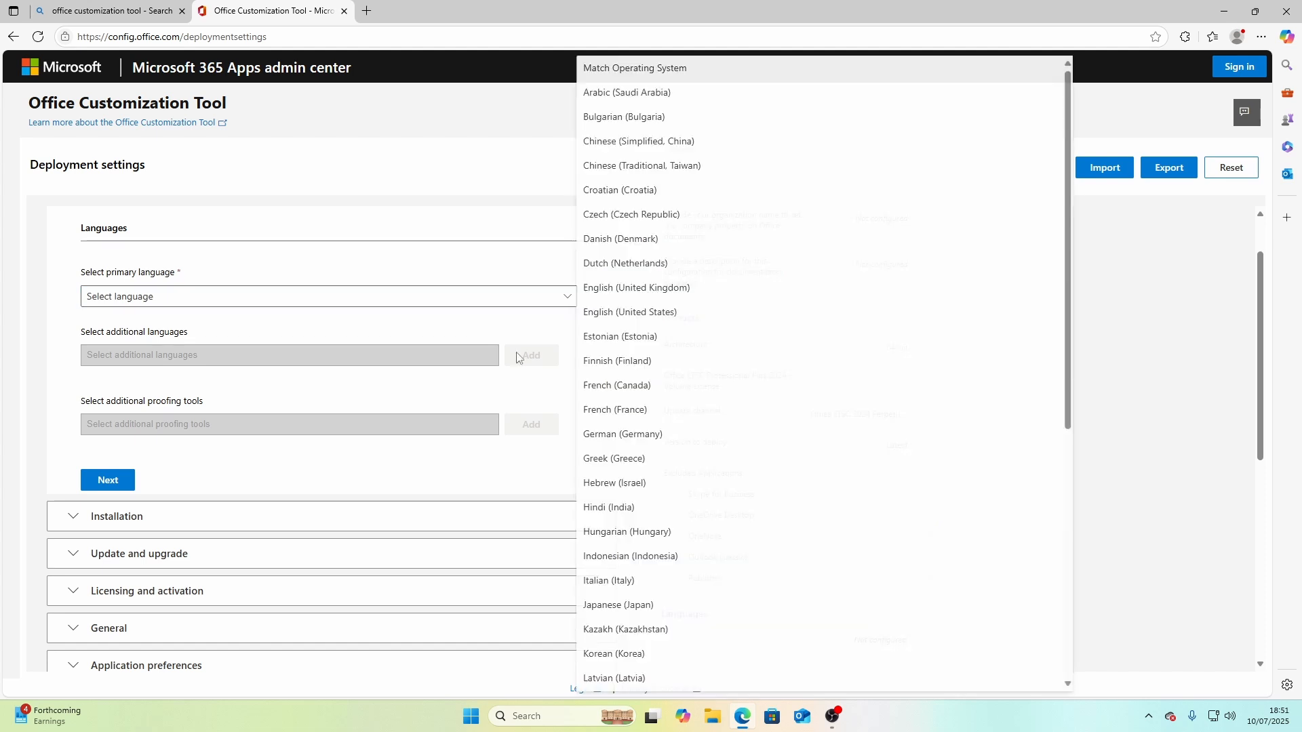
{"action": "left_click", "coordinate": [686, 289]}
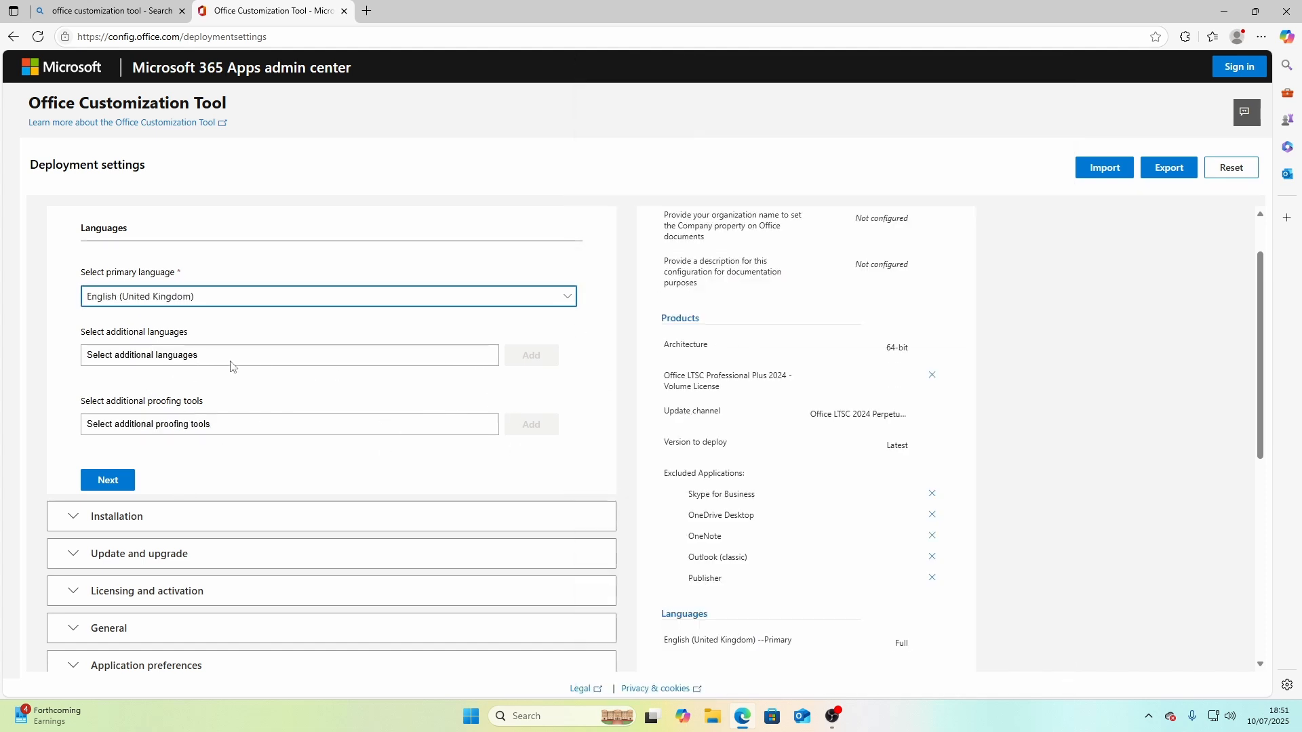
- Start exporting the configuration and choose Office Open XML formats as the default file format
{"action": "left_click", "coordinate": [1167, 171]}
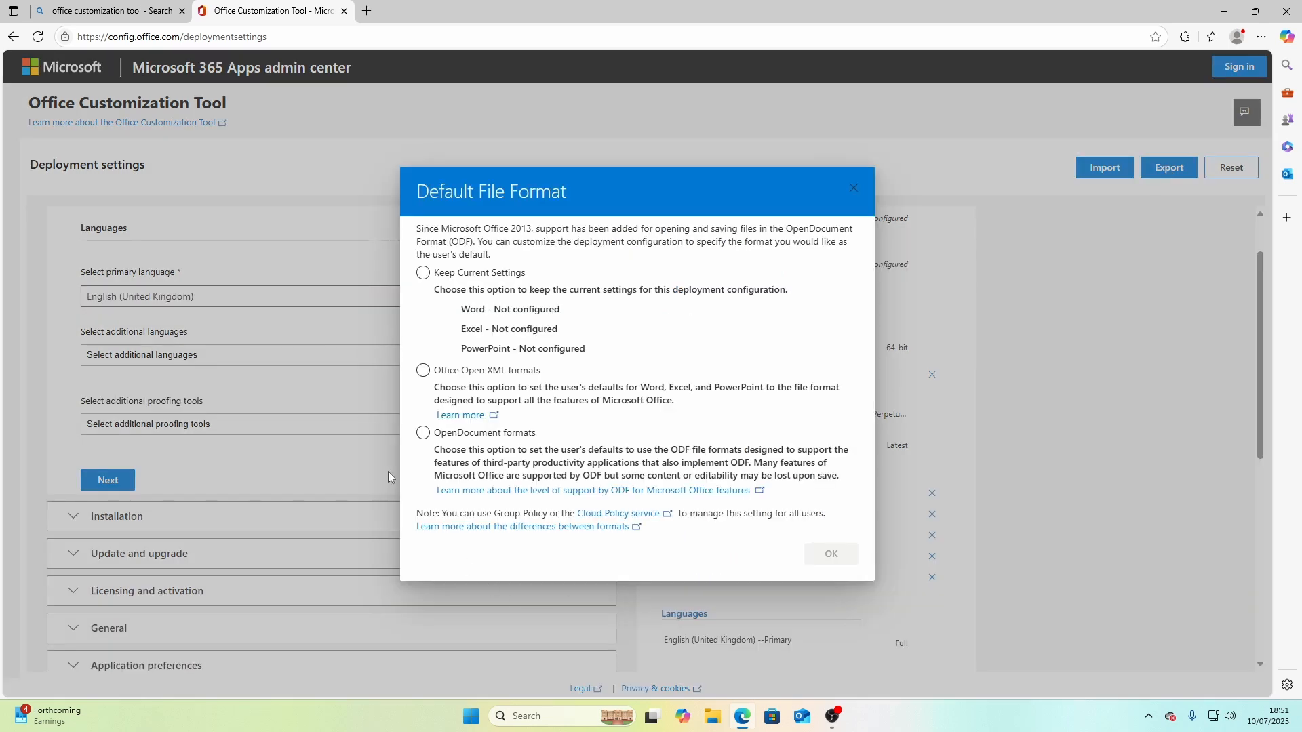
{"action": "left_click", "coordinate": [457, 371]}
{"action": "left_click", "coordinate": [423, 371]}
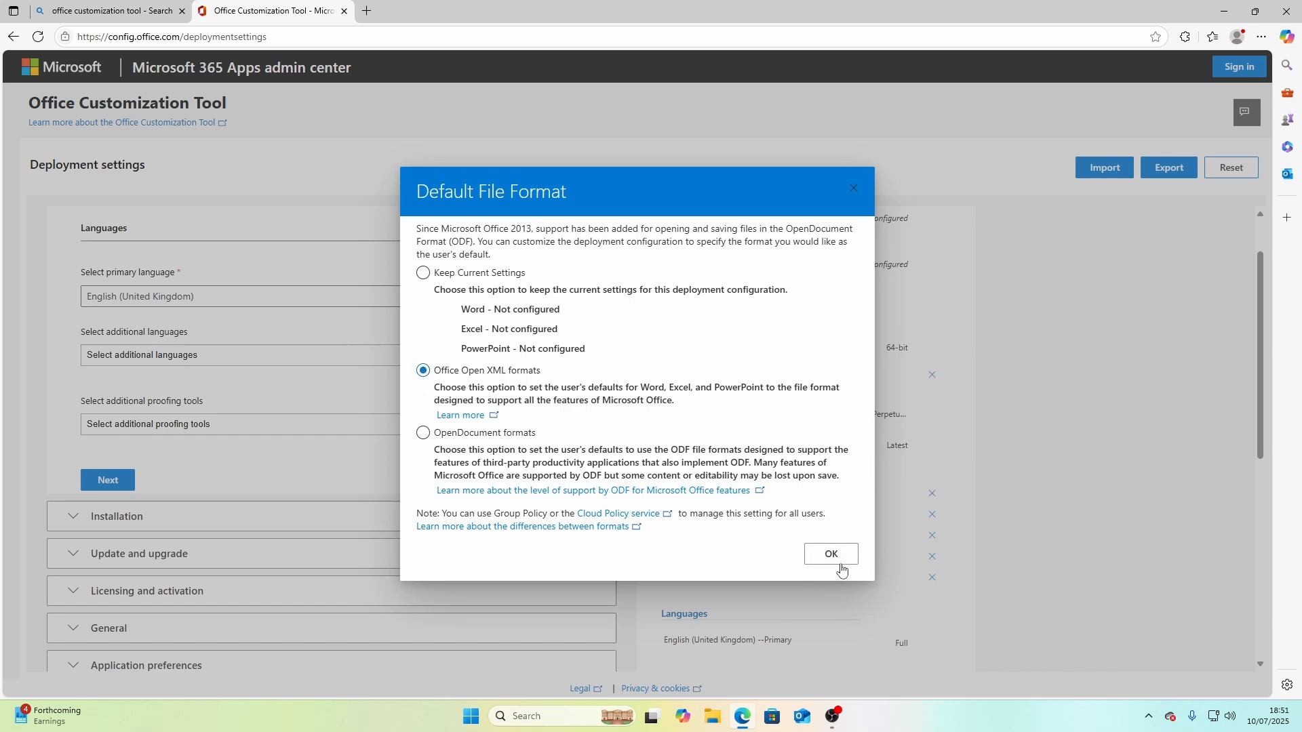
{"action": "left_click", "coordinate": [836, 555]}
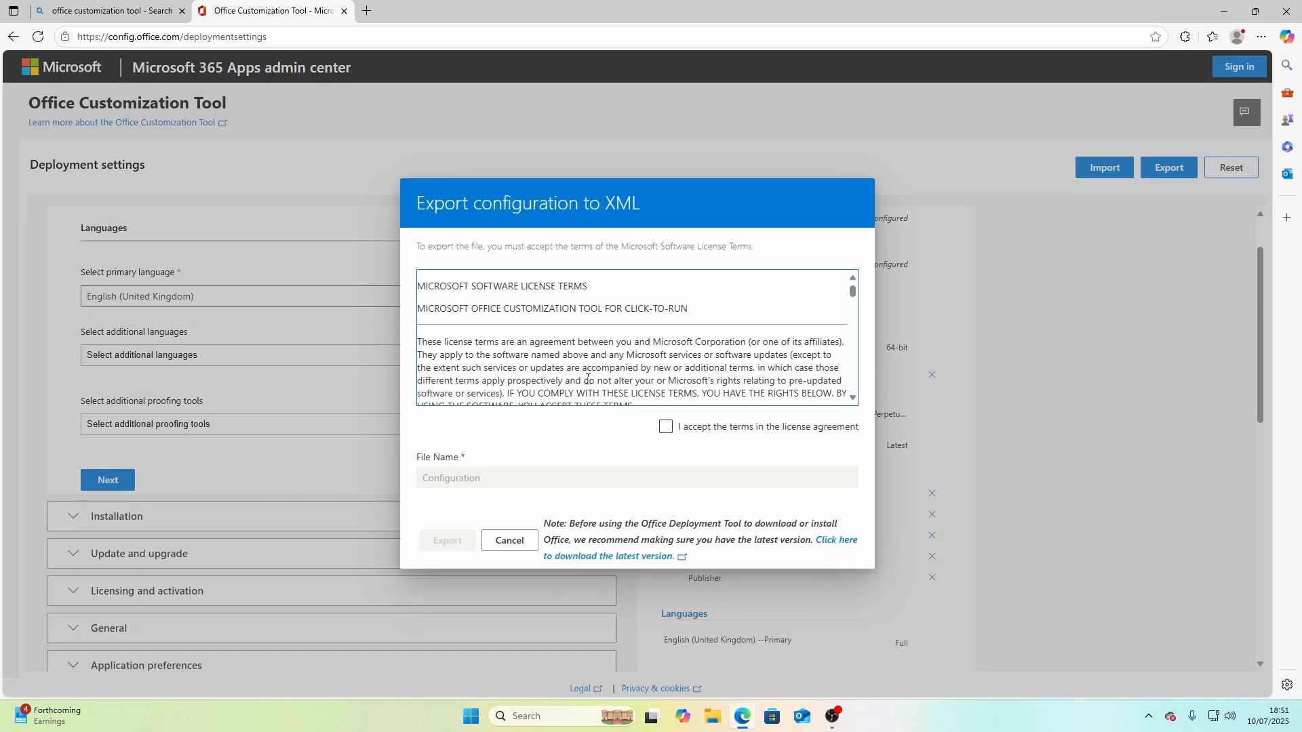
- Accept the license agreement, export the configuration under the file name Configuration and keep the downloaded XML file
{"action": "left_click", "coordinate": [666, 427]}
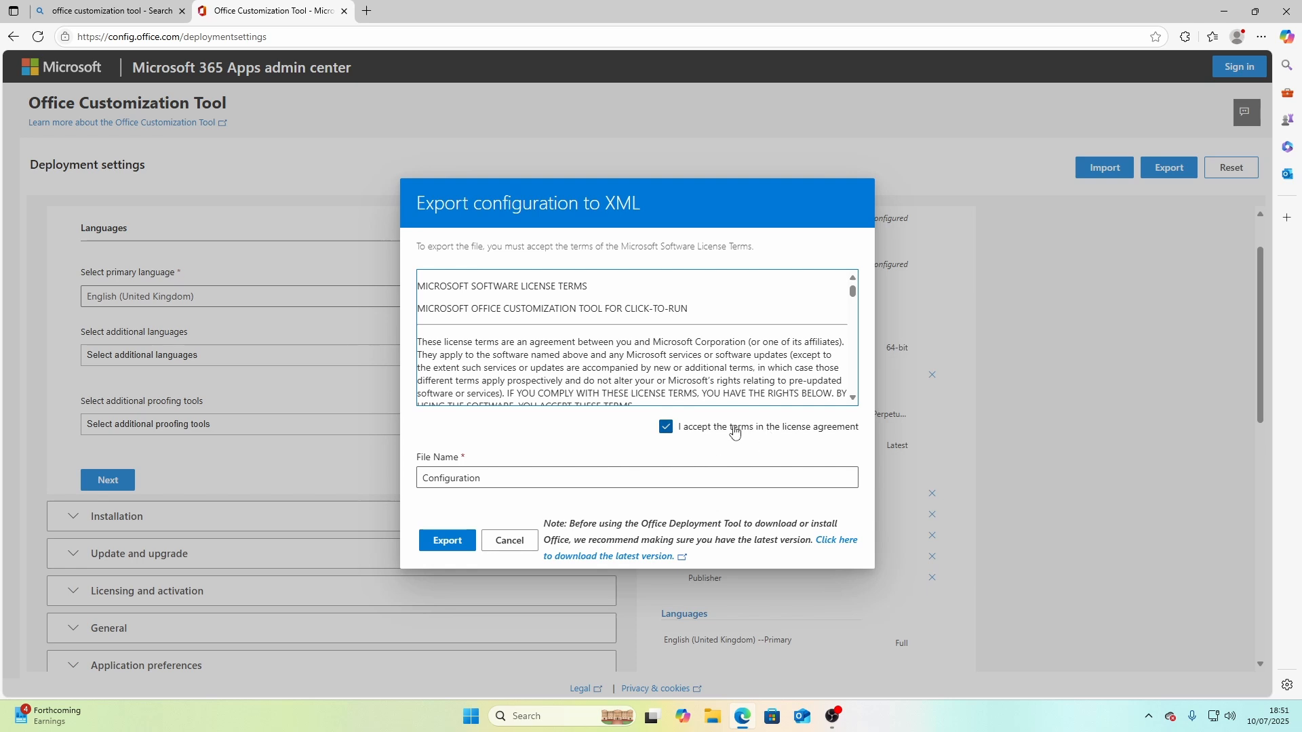
{"action": "left_click", "coordinate": [447, 541]}
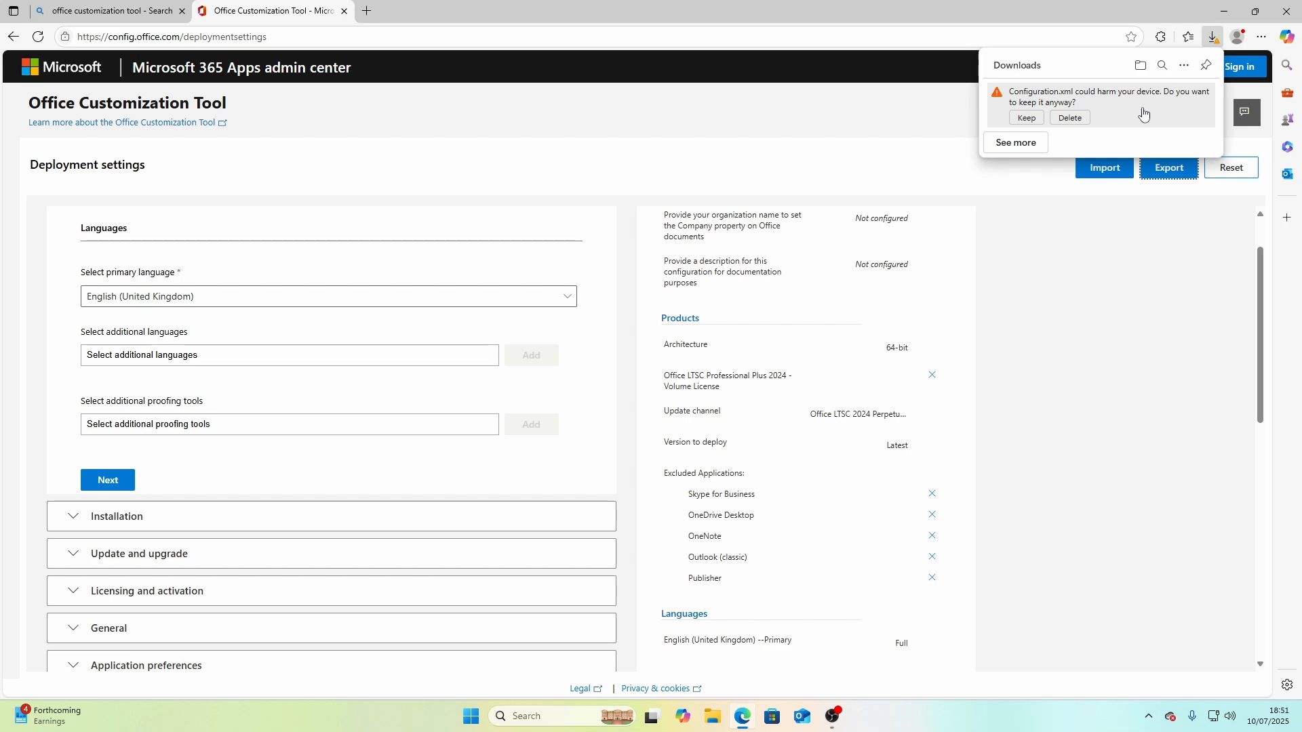
{"action": "left_click", "coordinate": [1025, 118]}
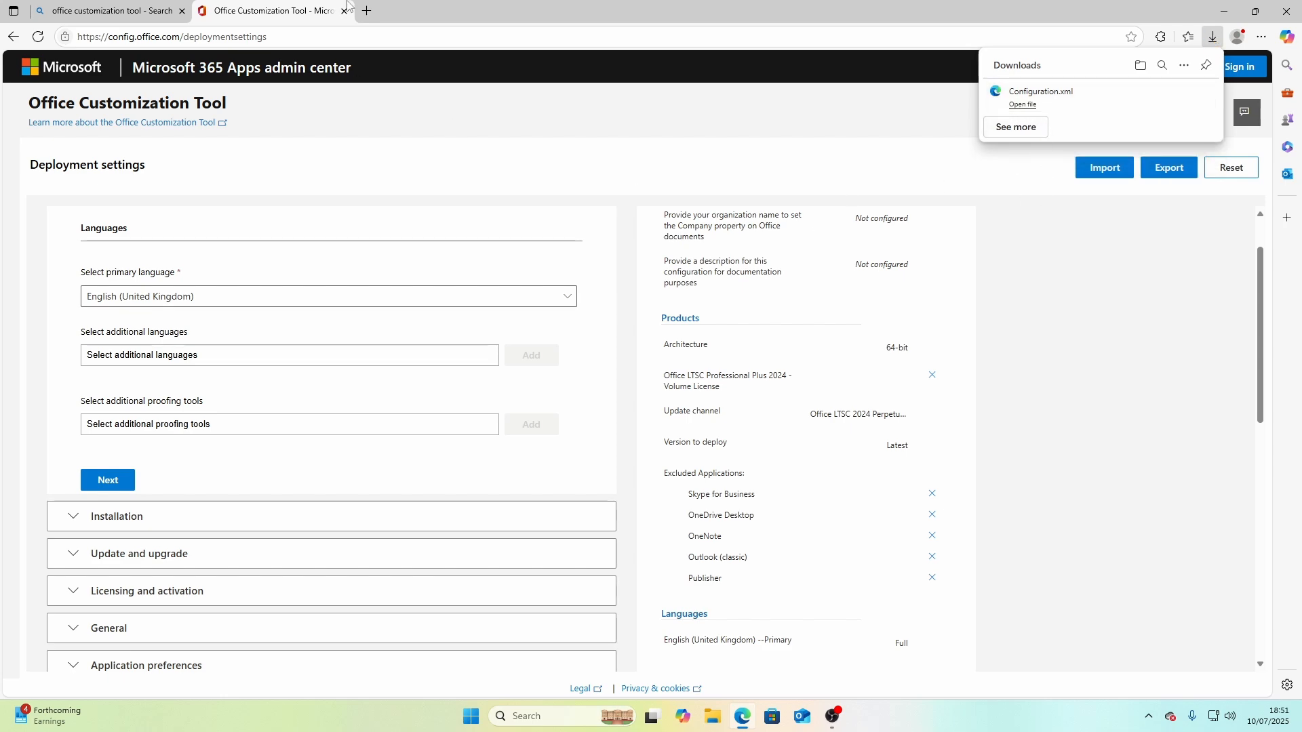
- Search the web for "office deployment tool" in a new browser tab
{"action": "left_click", "coordinate": [367, 10]}
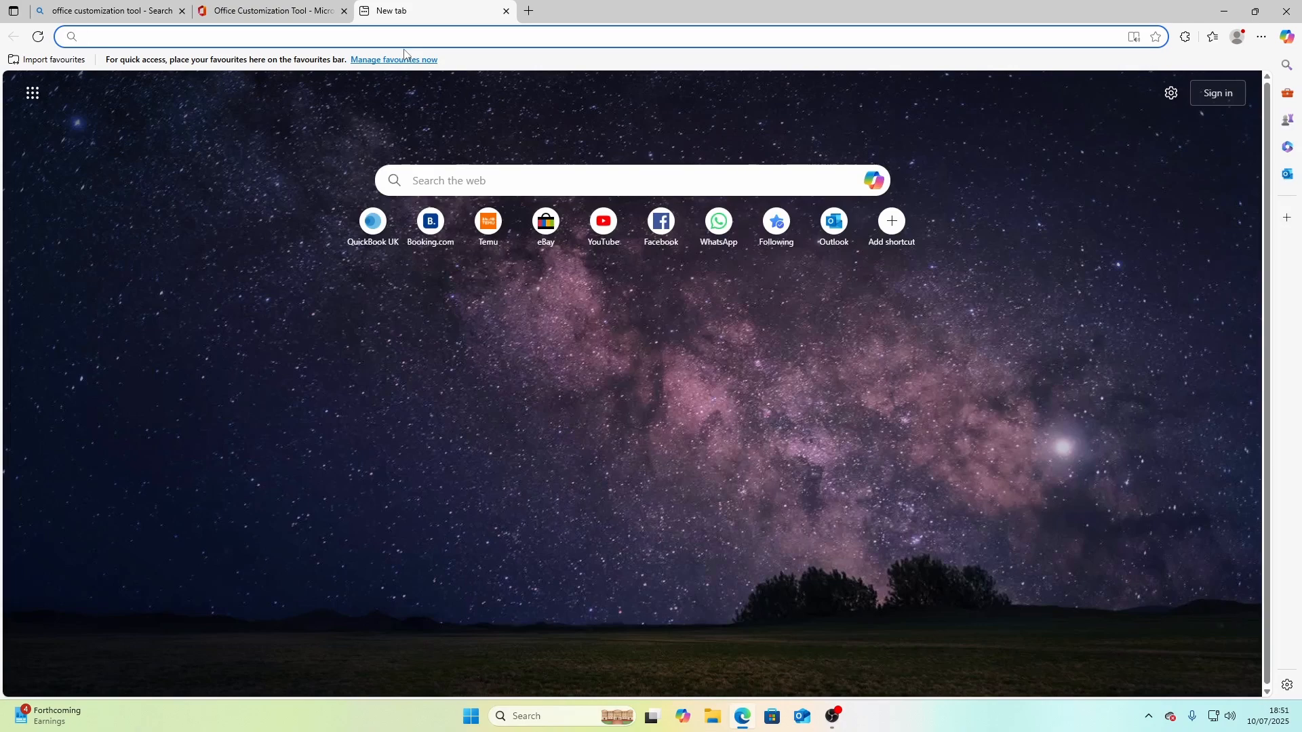
{"action": "type", "text": "office"}
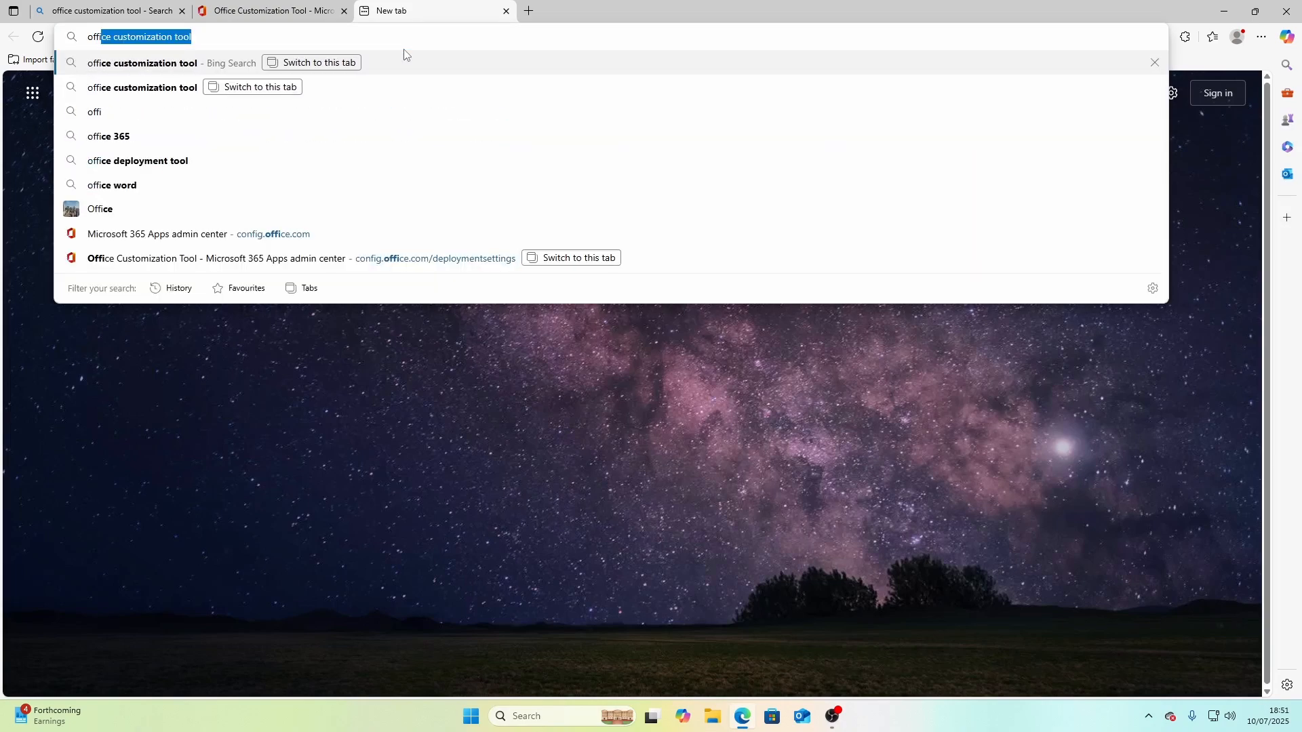
{"action": "type", "text": " deploymen"}
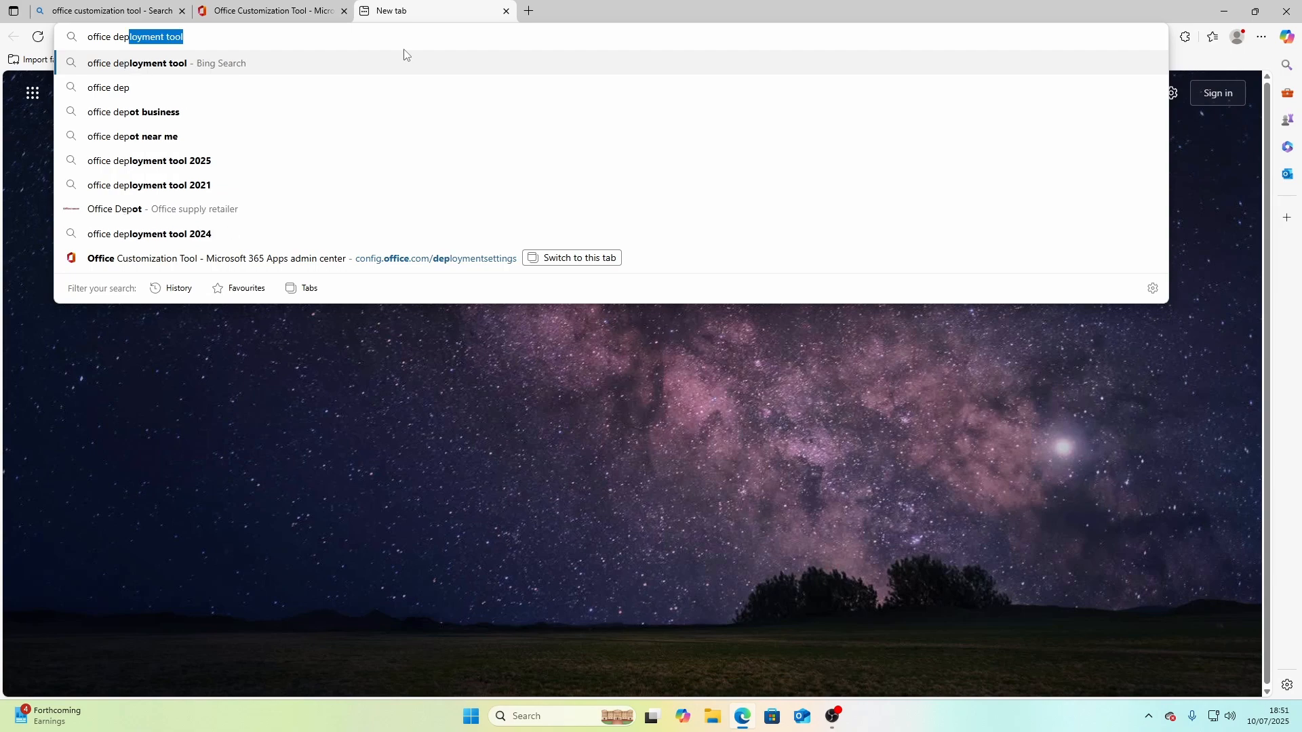
{"action": "key", "text": "Right"}
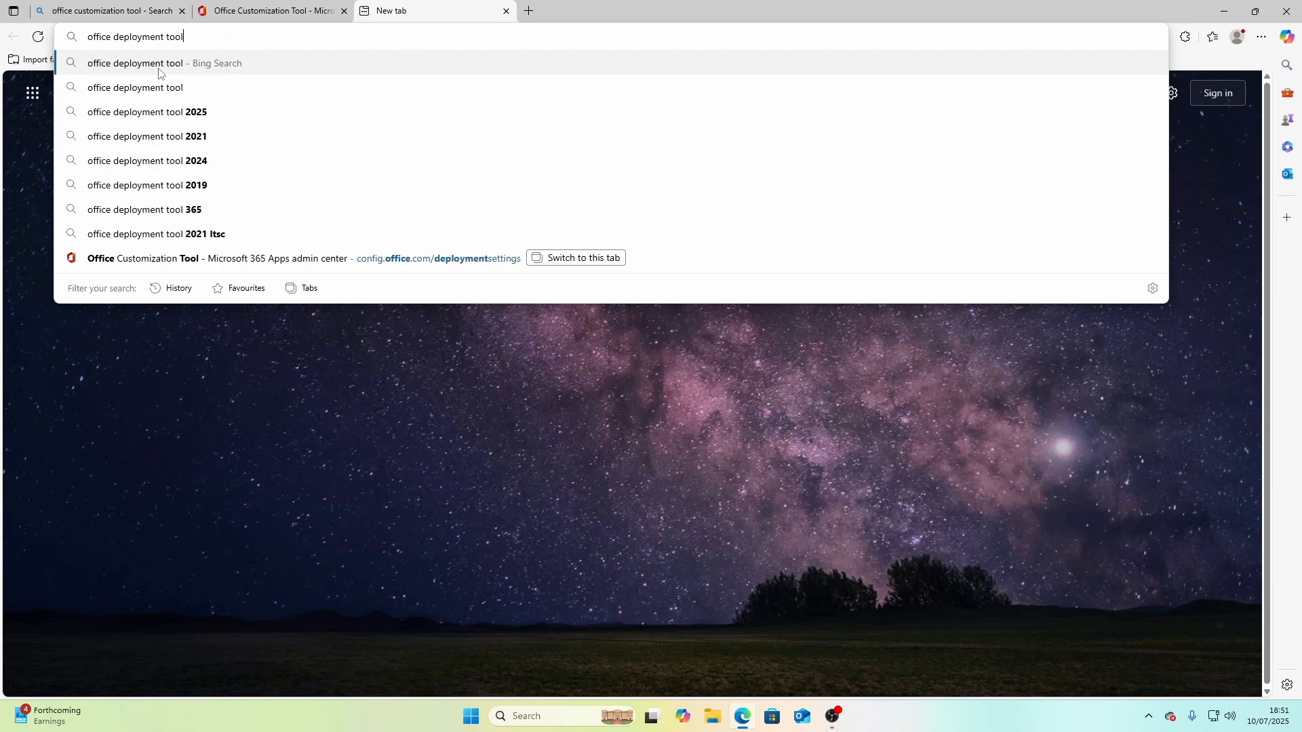
{"action": "key", "text": "Return"}
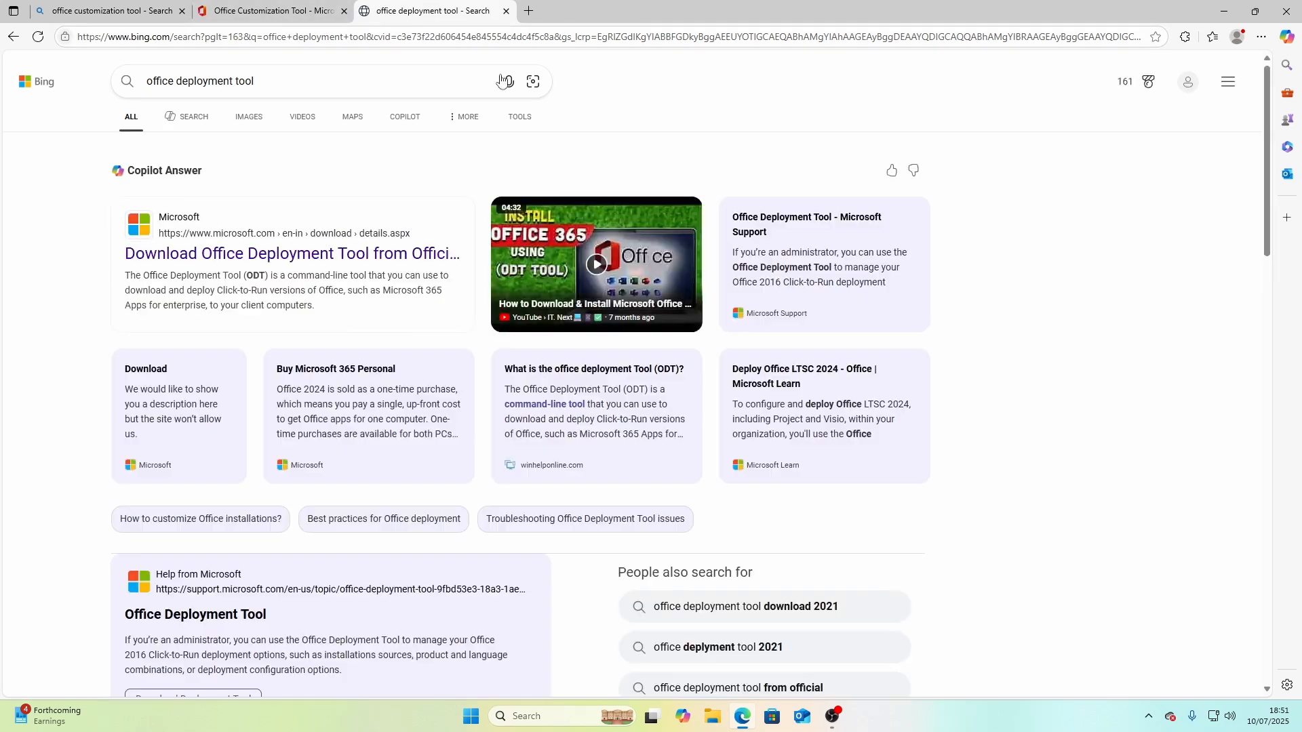
- Open Microsoft's Office Deployment Tool download page from the results and choose English as the language
{"action": "left_click", "coordinate": [246, 256]}
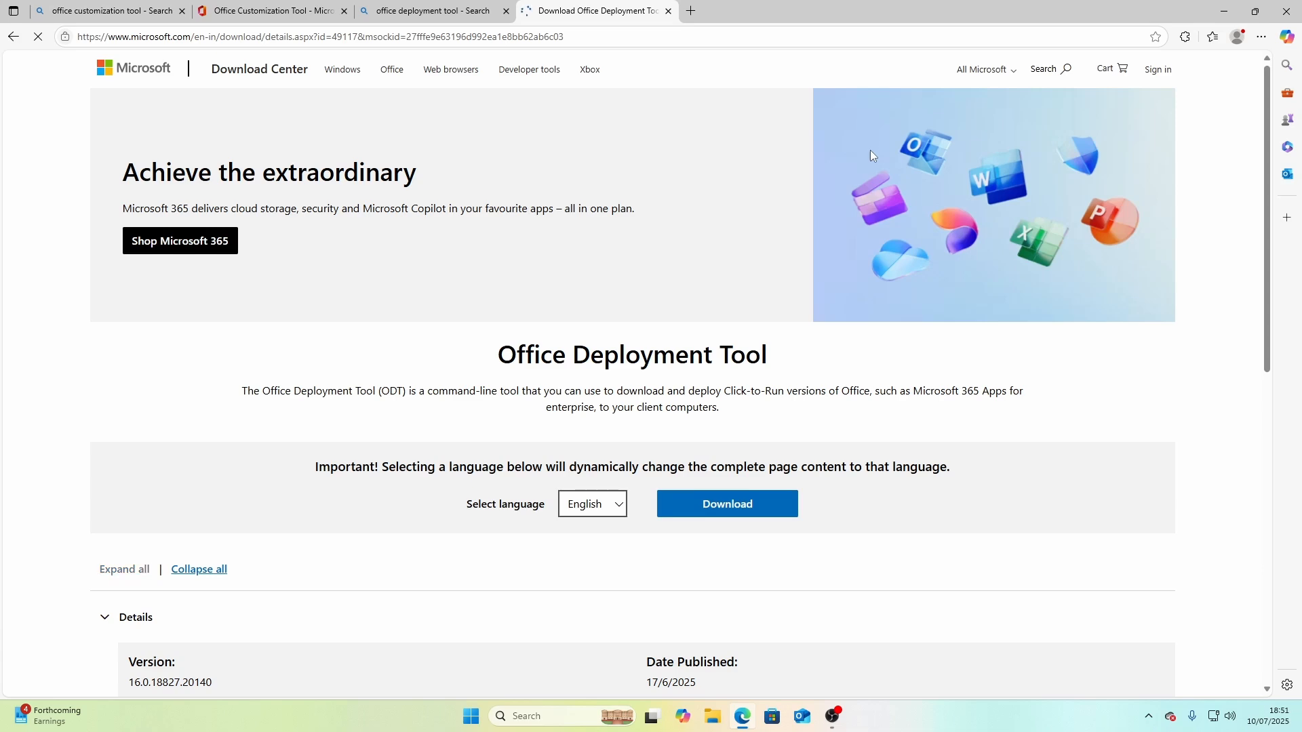
{"action": "scroll", "coordinate": [870, 149], "scroll_direction": "down", "scroll_amount": 3}
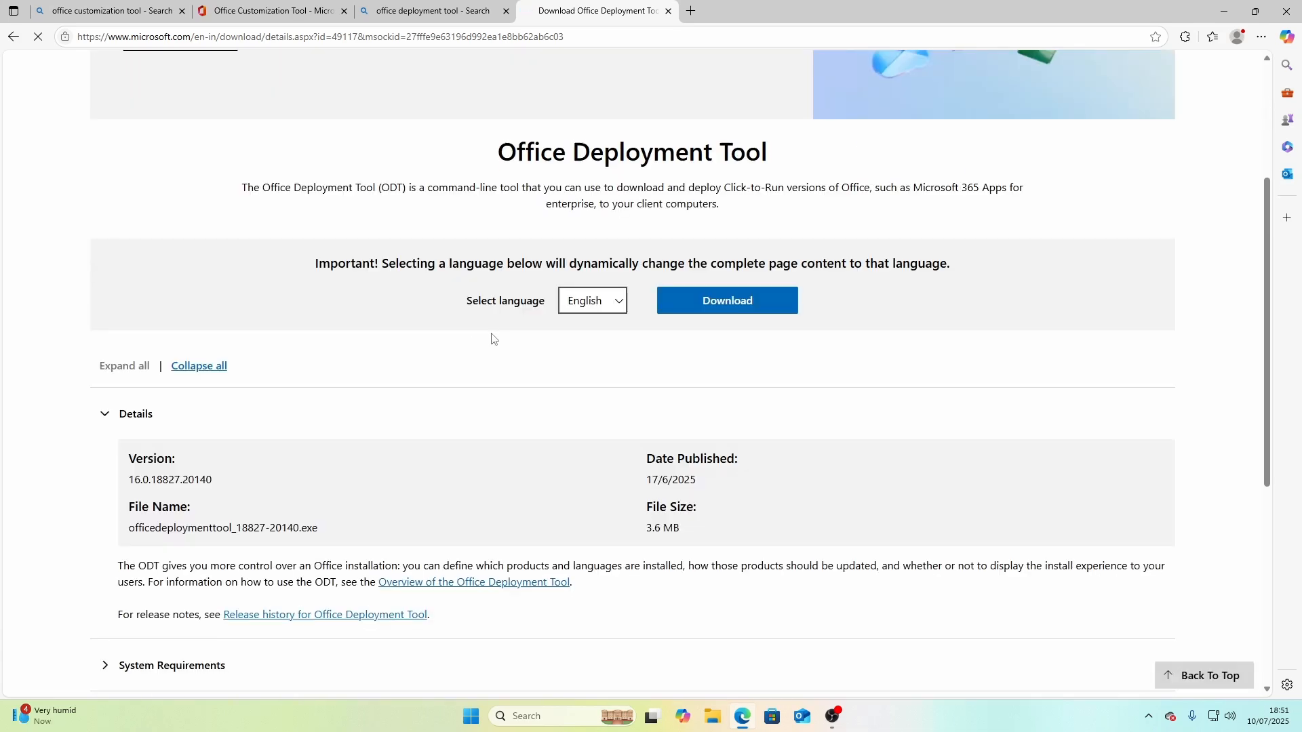
{"action": "left_click", "coordinate": [610, 305]}
{"action": "left_click", "coordinate": [595, 330]}
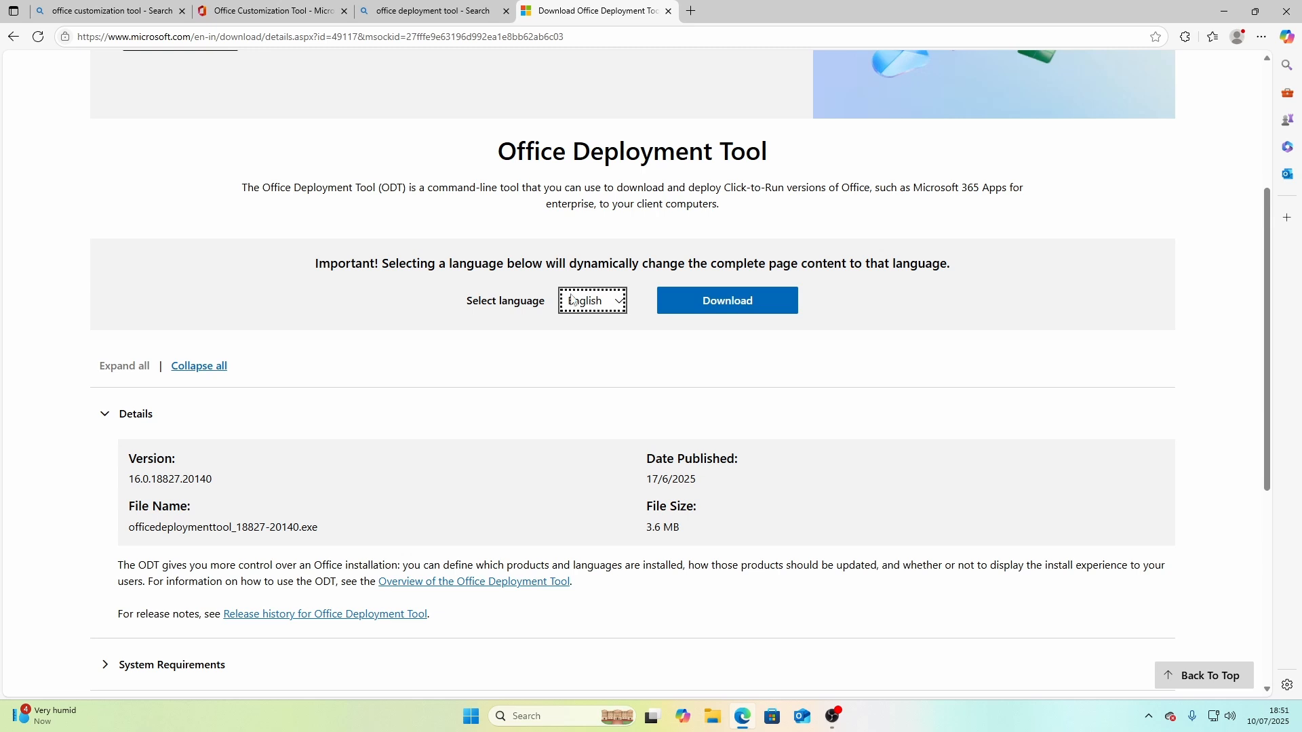
- Download the Office Deployment Tool installer and close the browser
{"action": "left_click", "coordinate": [757, 307]}
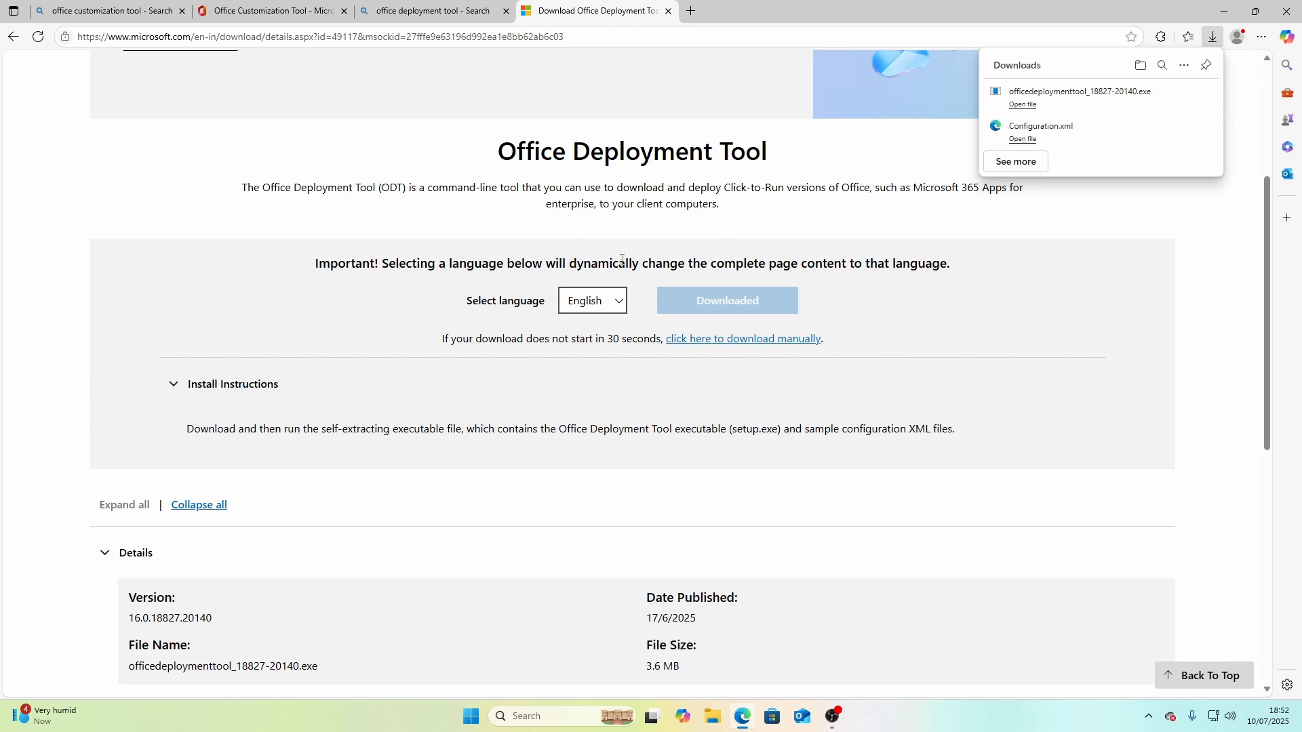
{"action": "scroll", "coordinate": [622, 260], "scroll_direction": "up", "scroll_amount": 4}
{"action": "scroll", "coordinate": [509, 262], "scroll_direction": "down", "scroll_amount": 5}
{"action": "scroll", "coordinate": [473, 263], "scroll_direction": "up", "scroll_amount": 5}
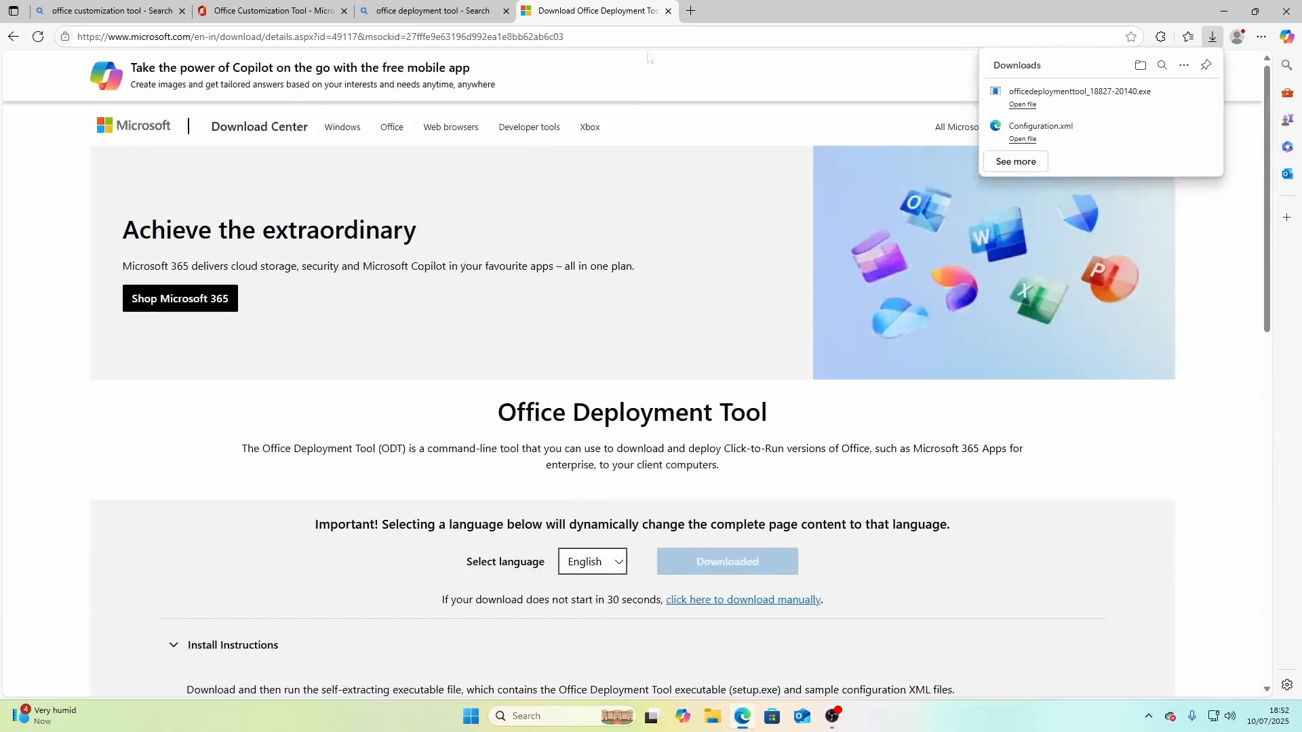
{"action": "left_click", "coordinate": [668, 11]}
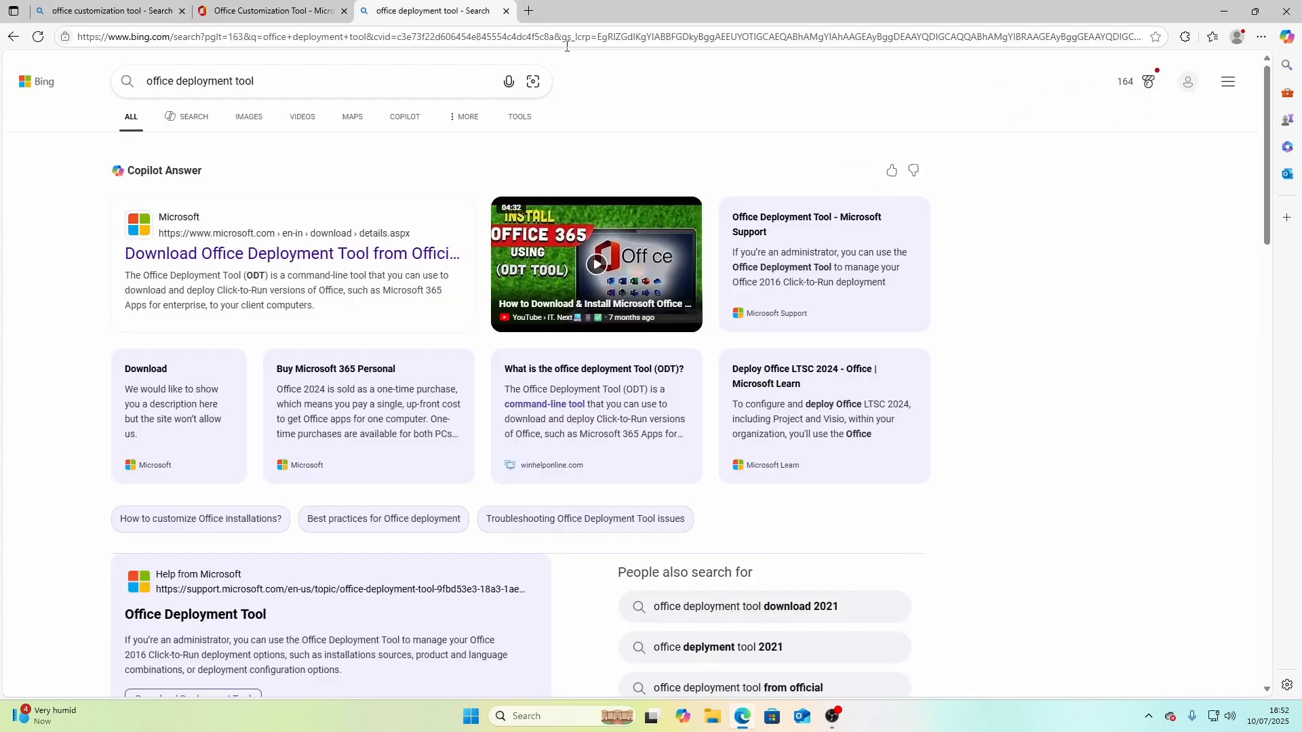
{"action": "left_click", "coordinate": [1286, 11]}
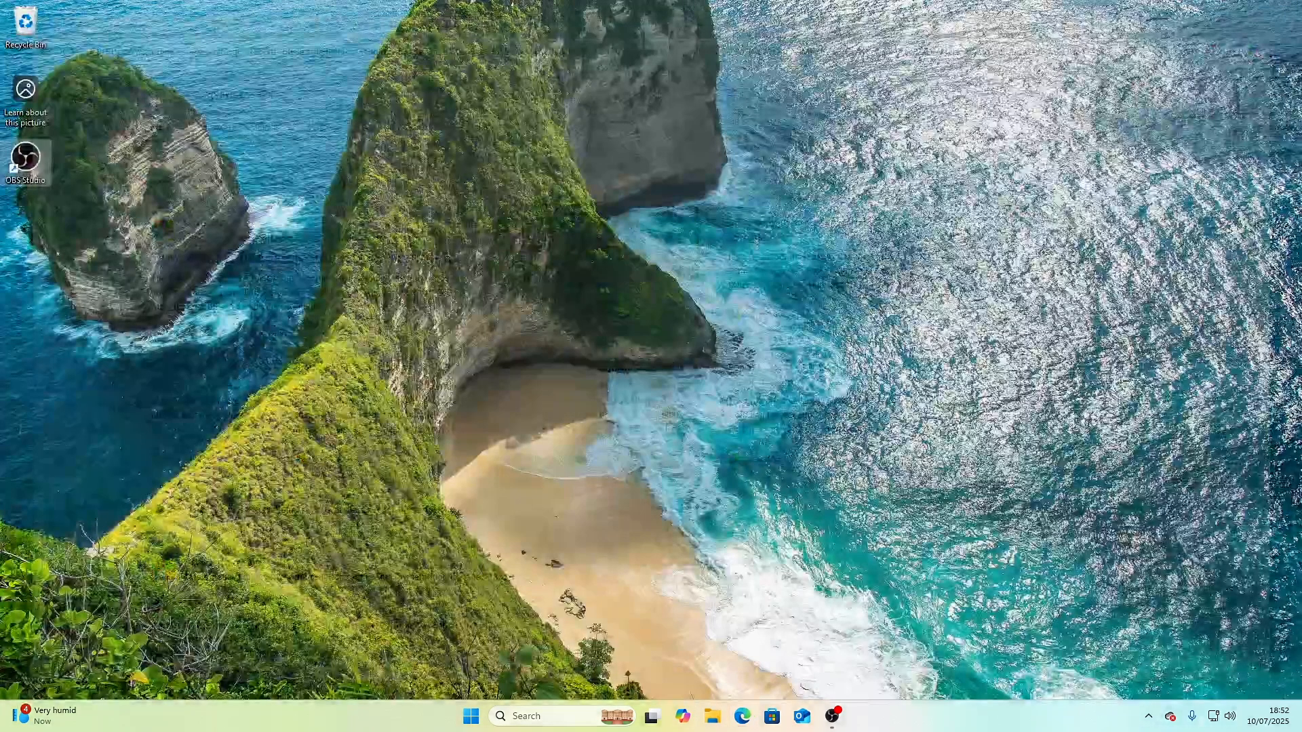
- Create a desktop folder named Office 2024, open it briefly and close its window
{"action": "right_click", "coordinate": [550, 238]}
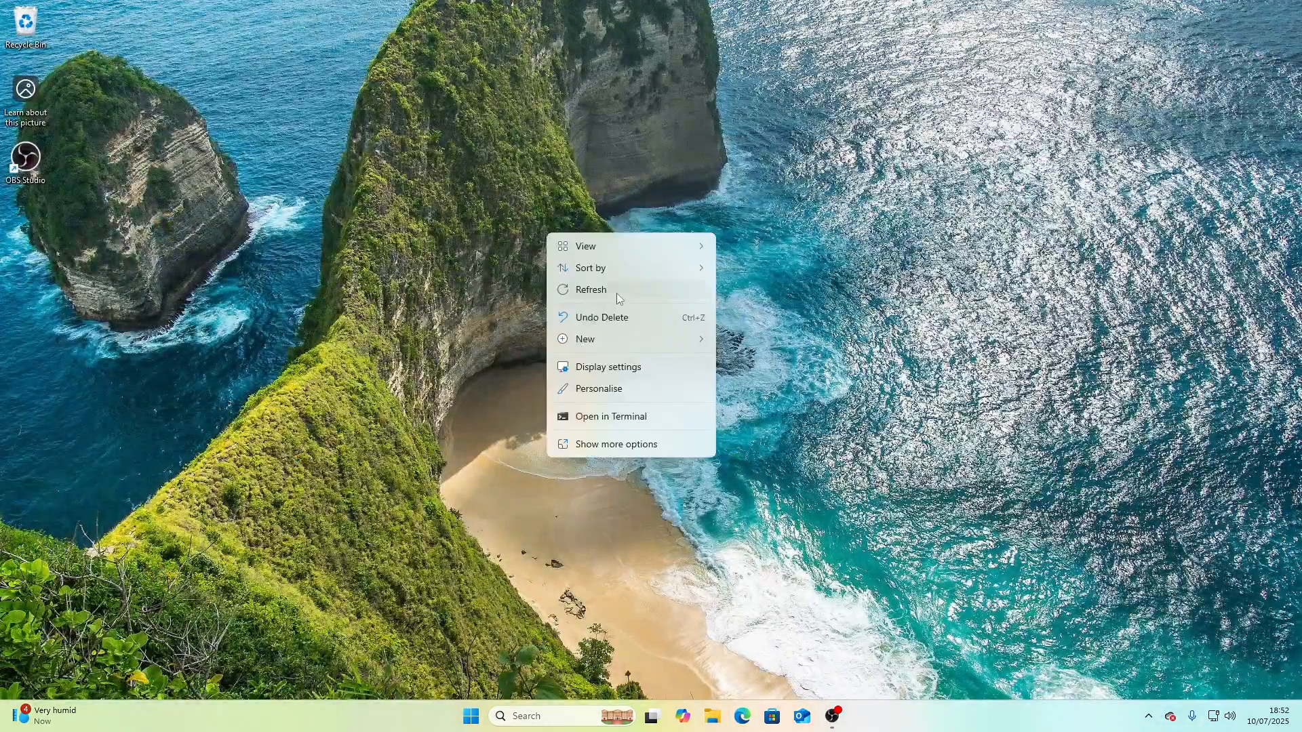
{"action": "mouse_move", "coordinate": [609, 343]}
{"action": "left_click", "coordinate": [788, 344]}
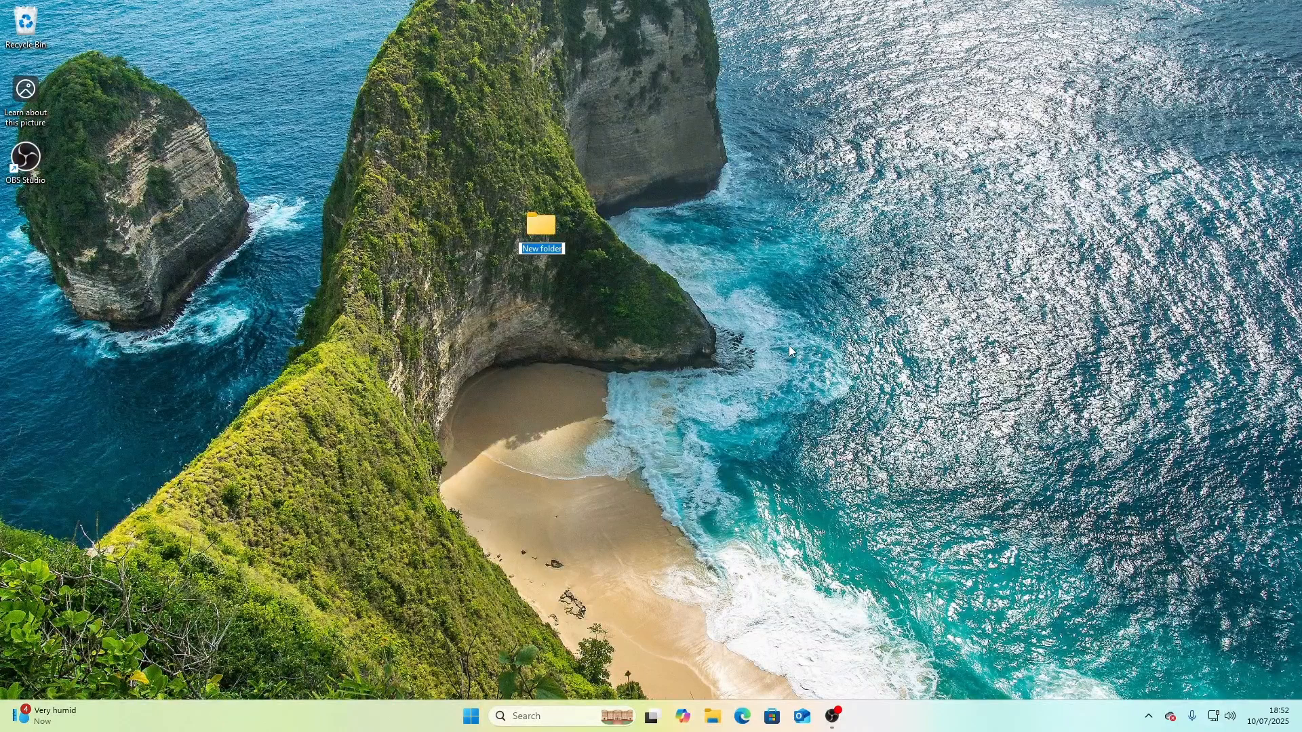
{"action": "type", "text": "Office 2024"}
{"action": "key", "text": "Return"}
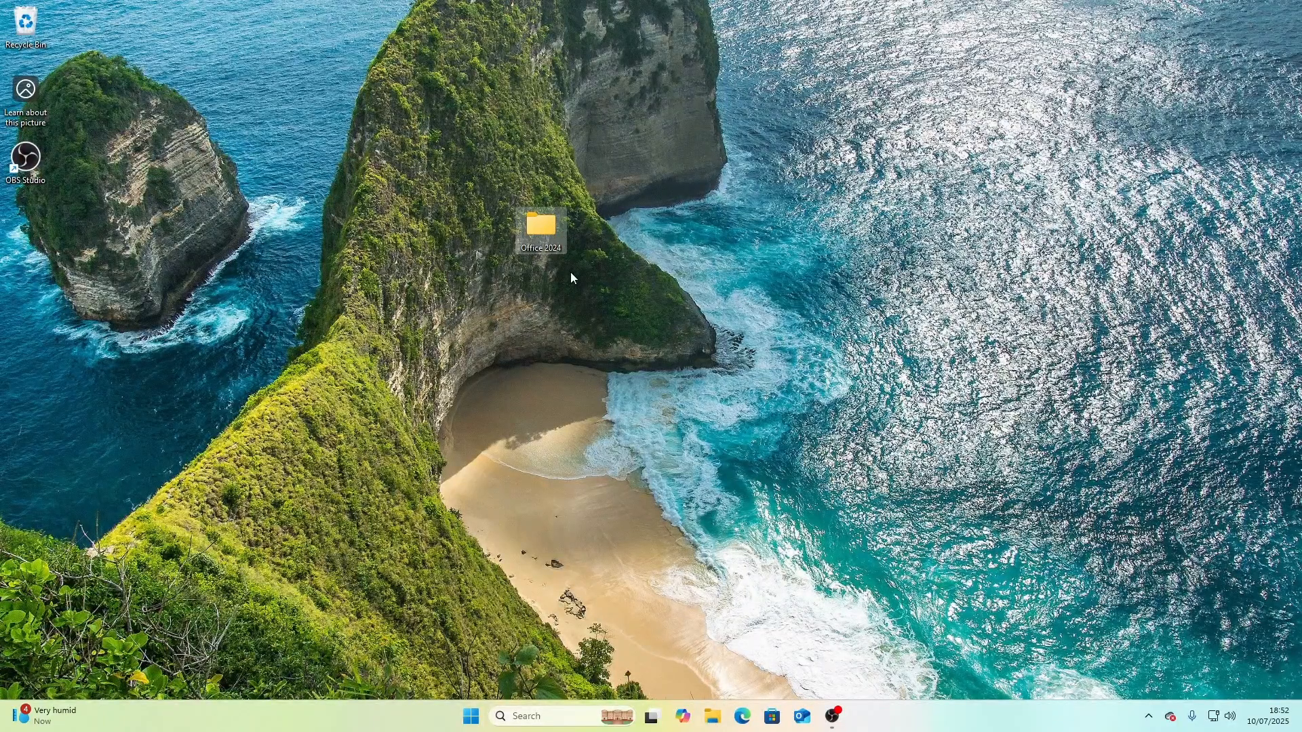
{"action": "double_click", "coordinate": [537, 234]}
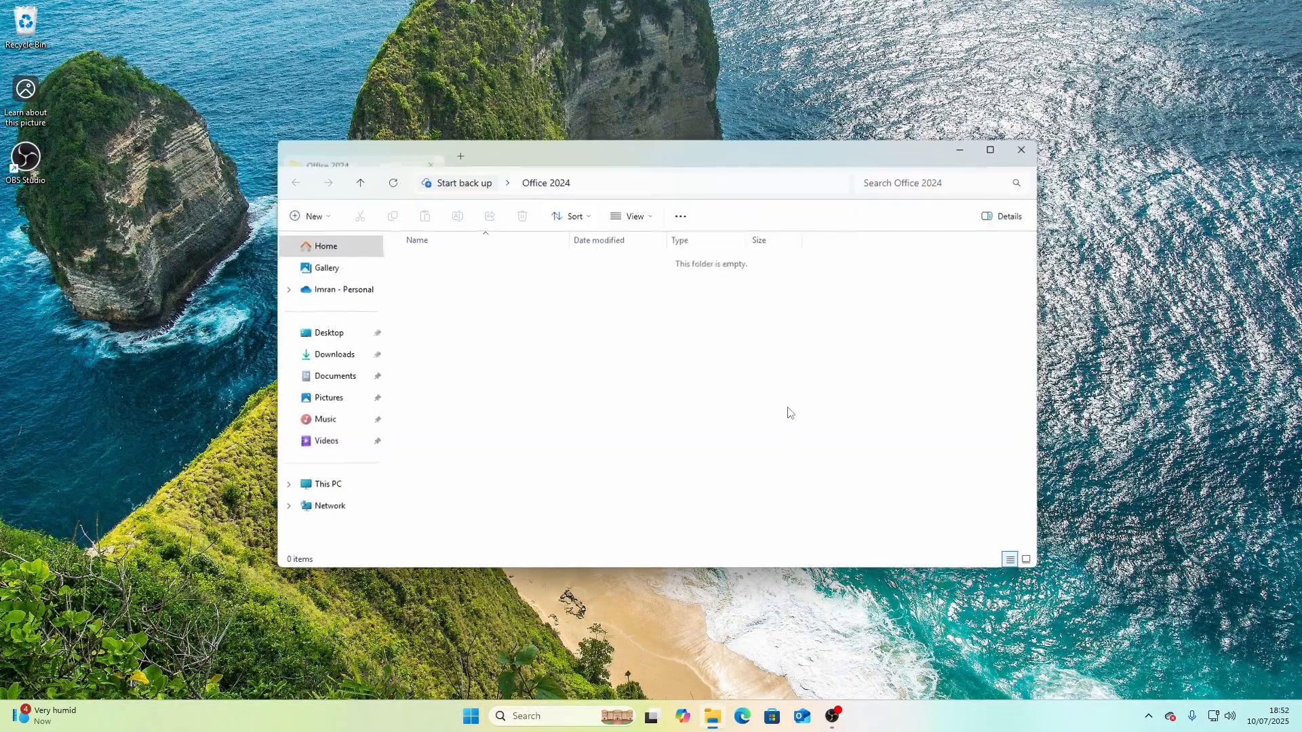
{"action": "left_click", "coordinate": [1025, 155]}
{"action": "left_click", "coordinate": [712, 716]}
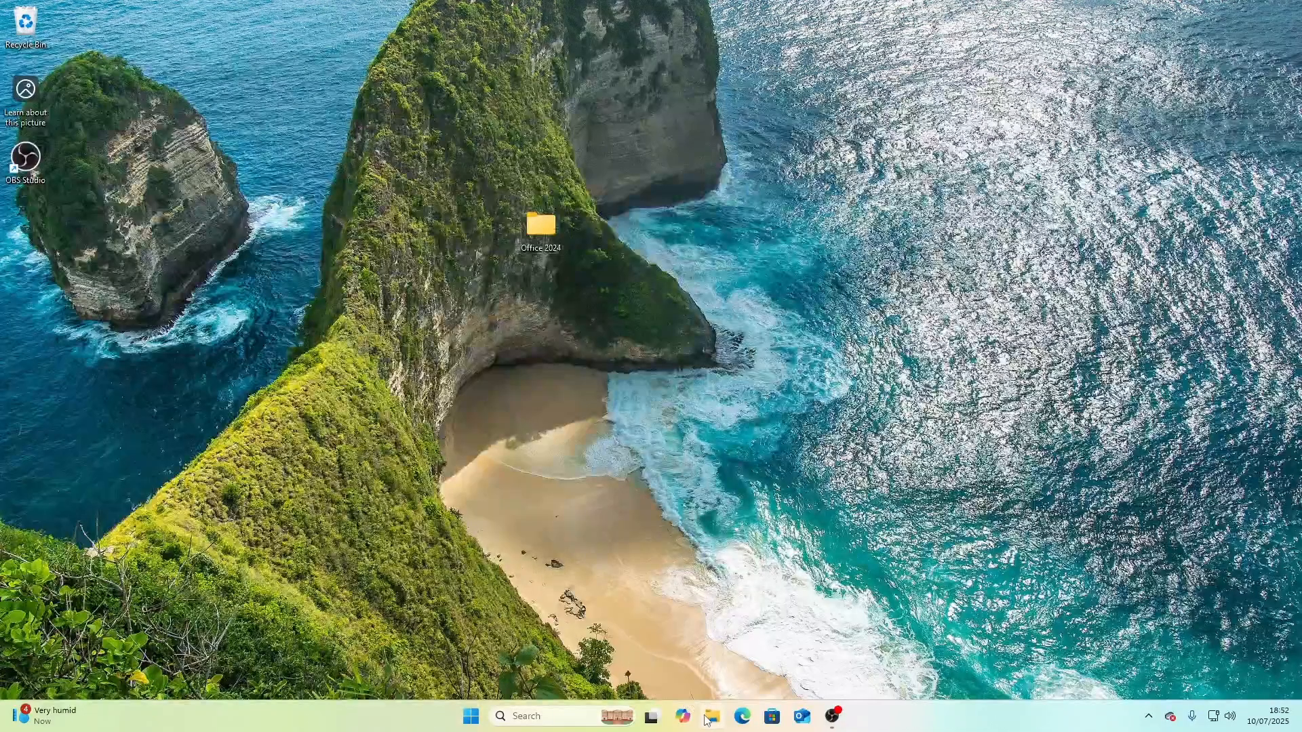
{"action": "double_click", "coordinate": [633, 295]}
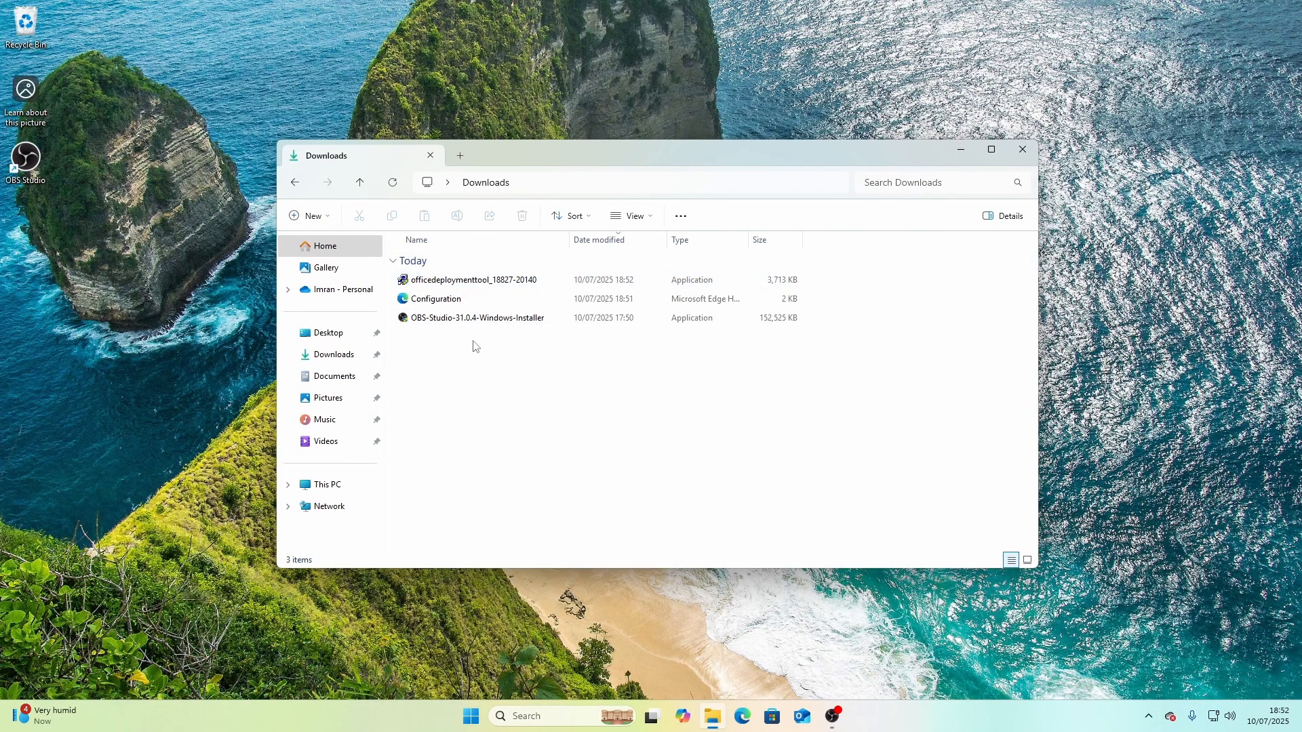
{"action": "double_click", "coordinate": [485, 286]}
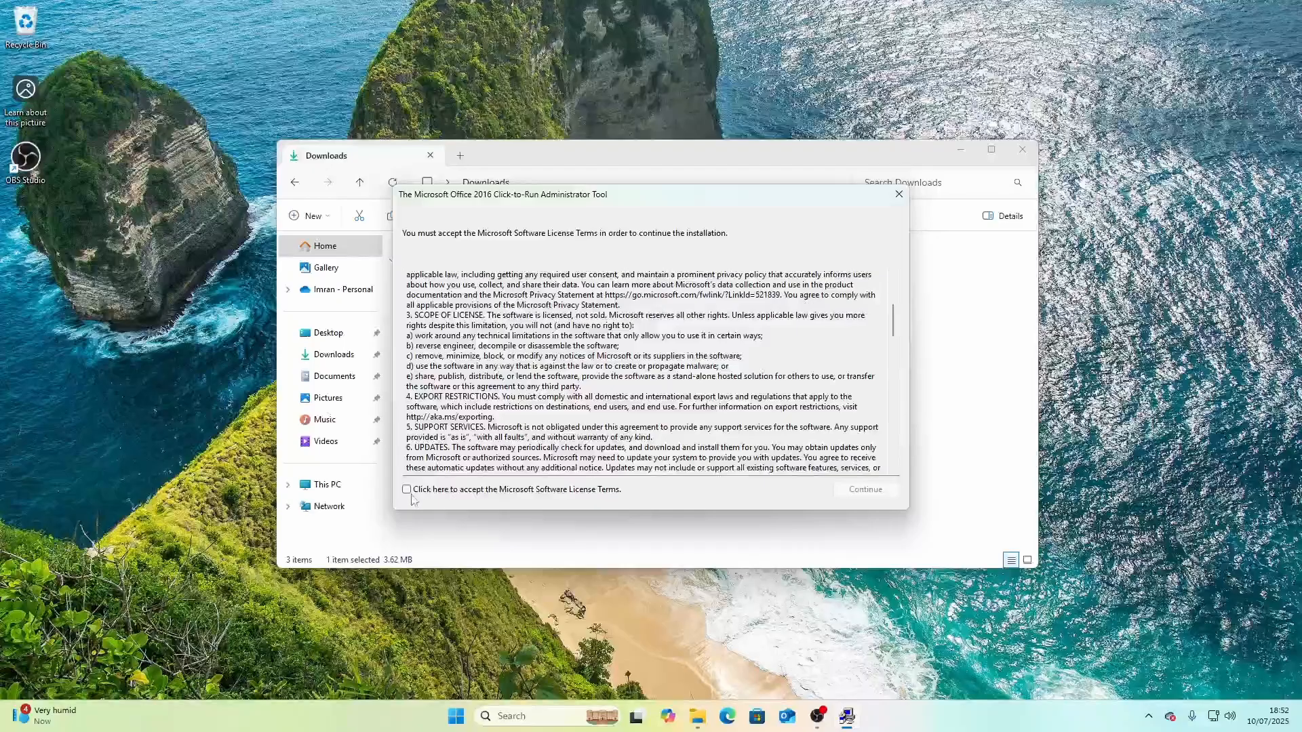
{"action": "left_click", "coordinate": [407, 489]}
{"action": "scroll", "coordinate": [810, 427], "scroll_direction": "down", "scroll_amount": 5}
{"action": "left_click", "coordinate": [865, 490]}
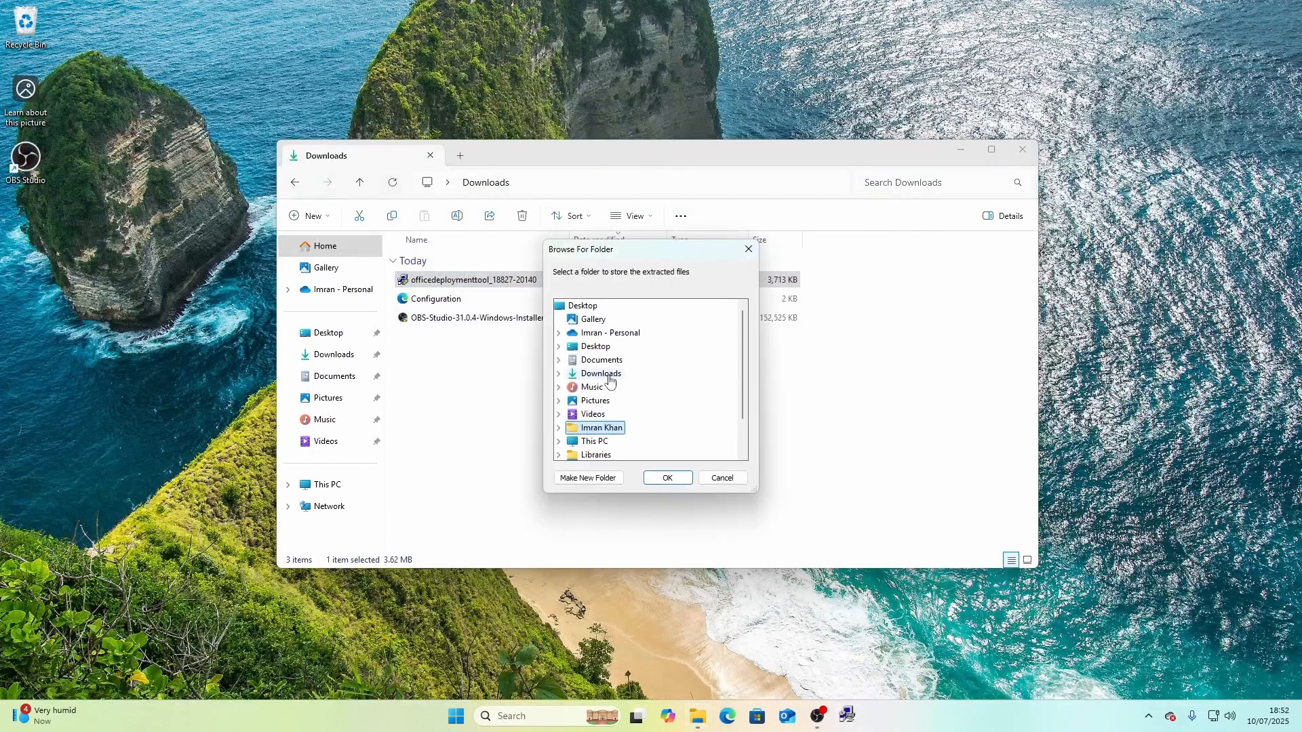
- Extract the deployment tool files into the Office 2024 folder on the desktop and dismiss the completion dialog
{"action": "scroll", "coordinate": [627, 376], "scroll_direction": "down", "scroll_amount": 1}
{"action": "scroll", "coordinate": [629, 380], "scroll_direction": "up", "scroll_amount": 1}
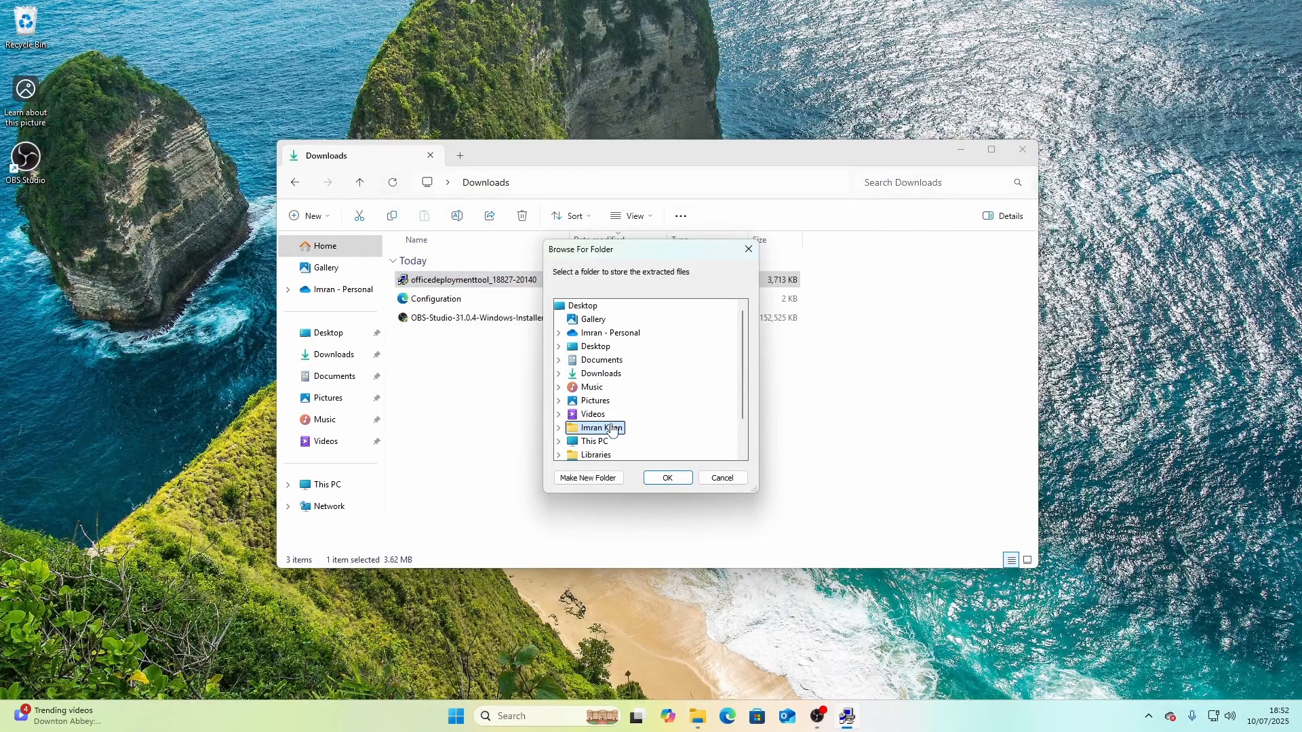
{"action": "scroll", "coordinate": [612, 430], "scroll_direction": "down", "scroll_amount": 1}
{"action": "left_click", "coordinate": [620, 443]}
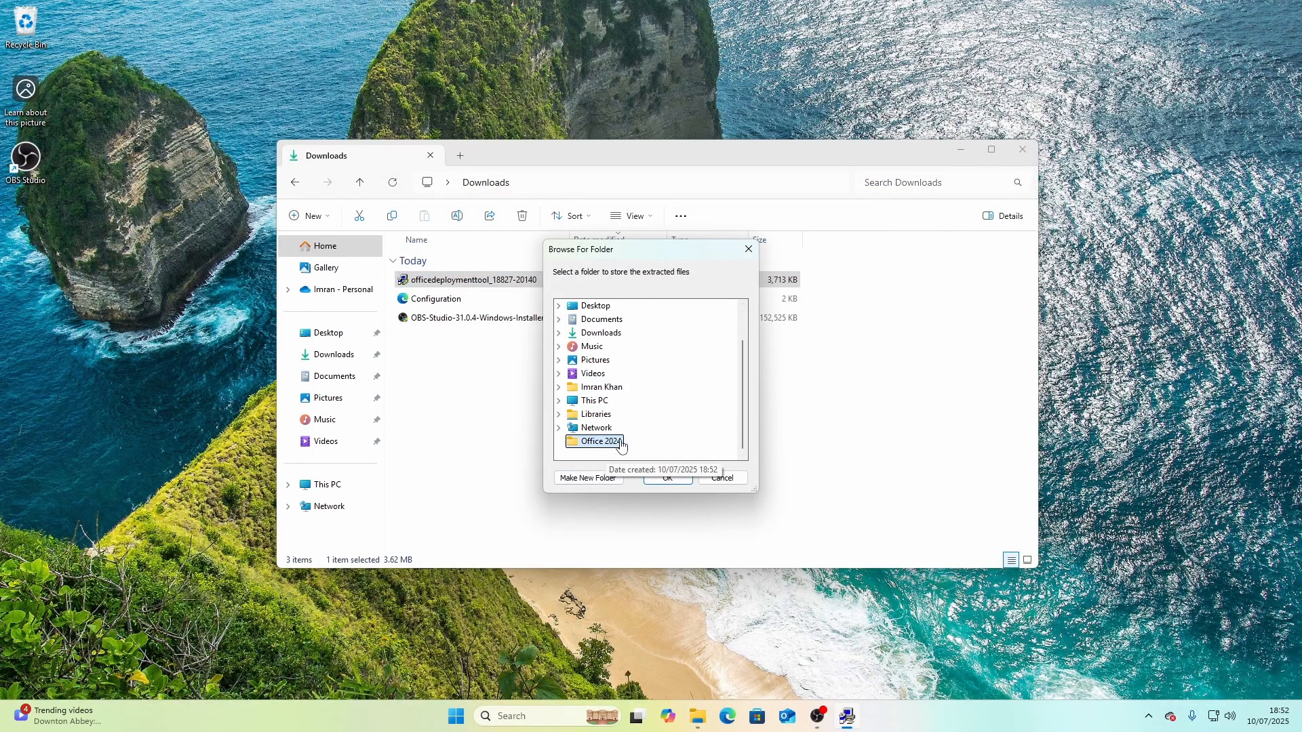
{"action": "left_click", "coordinate": [669, 478]}
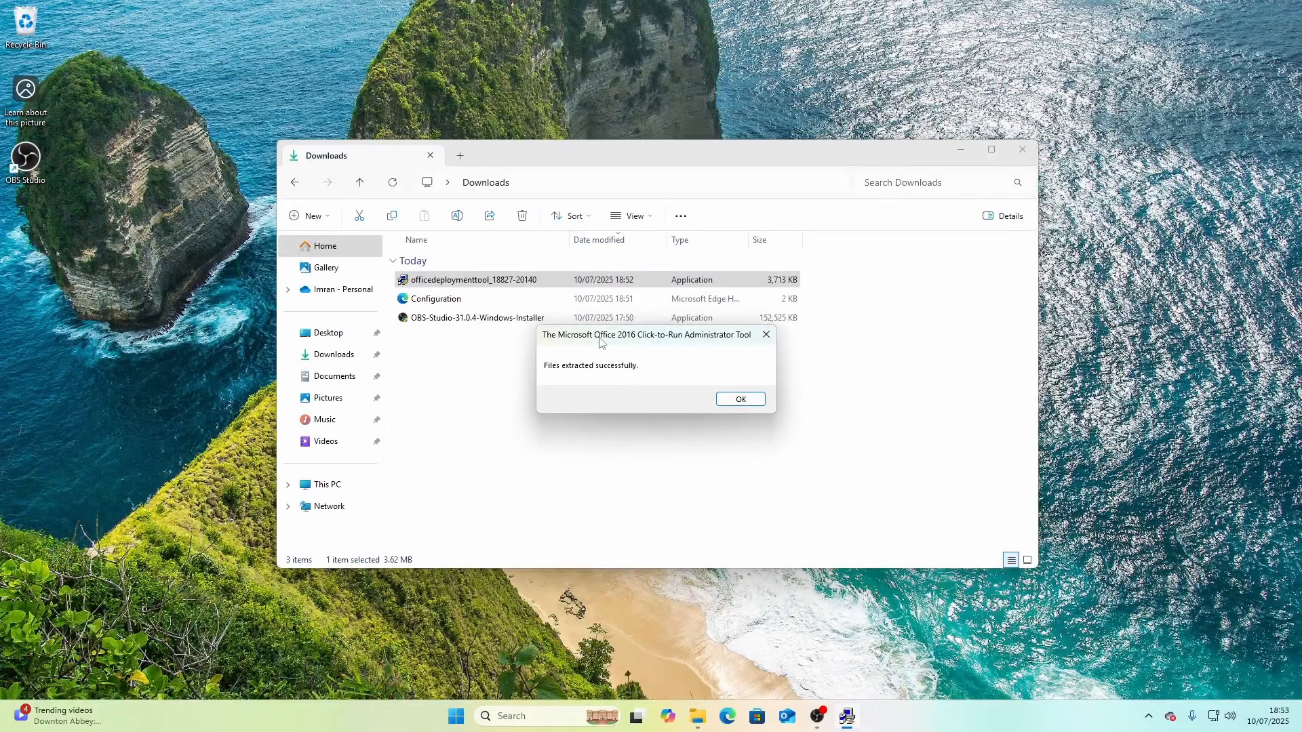
{"action": "left_click", "coordinate": [739, 402]}
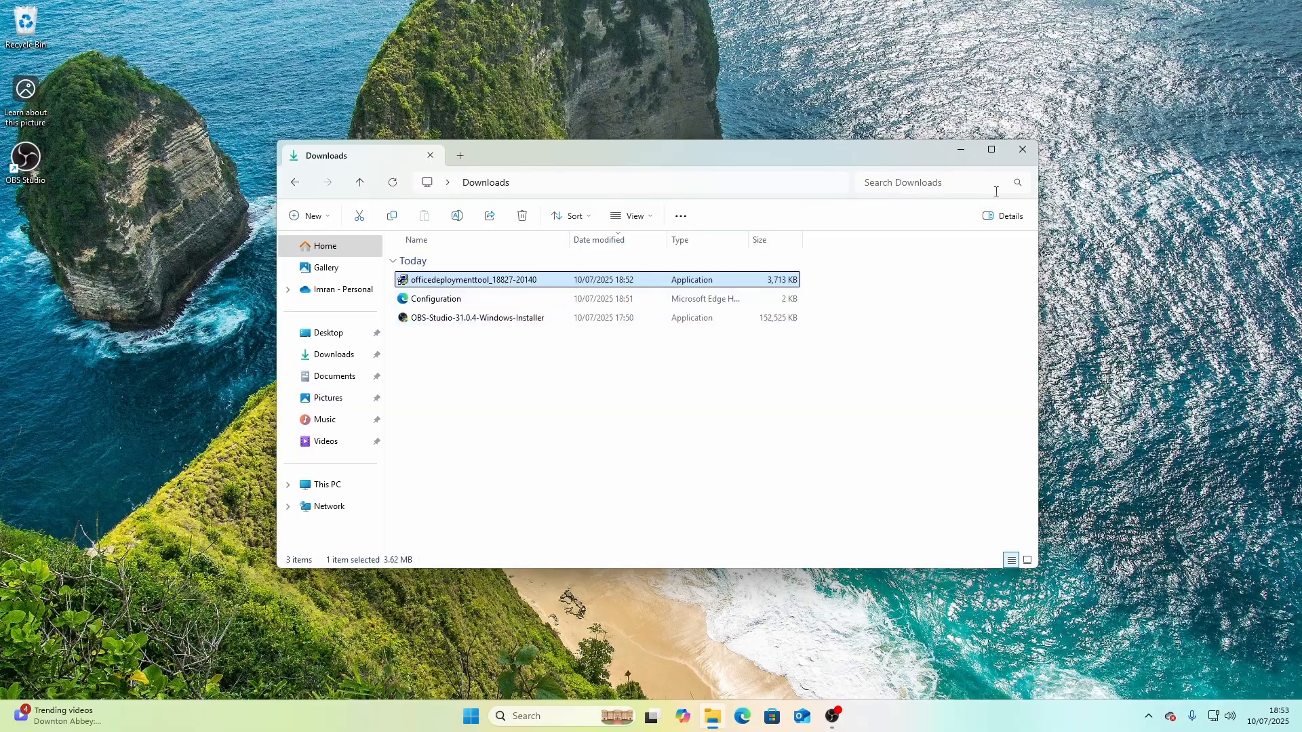
- Delete the sample file configuration-Office365-x64 from the Office 2024 desktop folder
{"action": "left_click", "coordinate": [959, 153]}
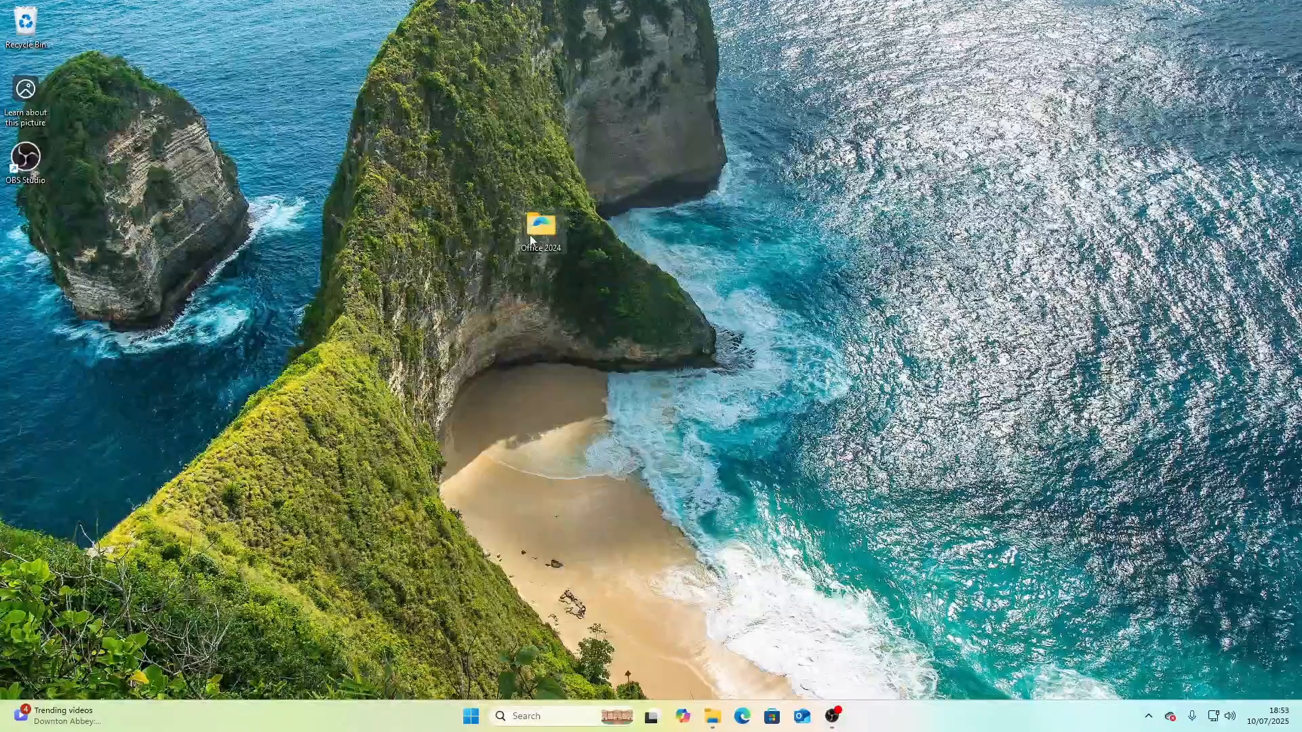
{"action": "double_click", "coordinate": [535, 226]}
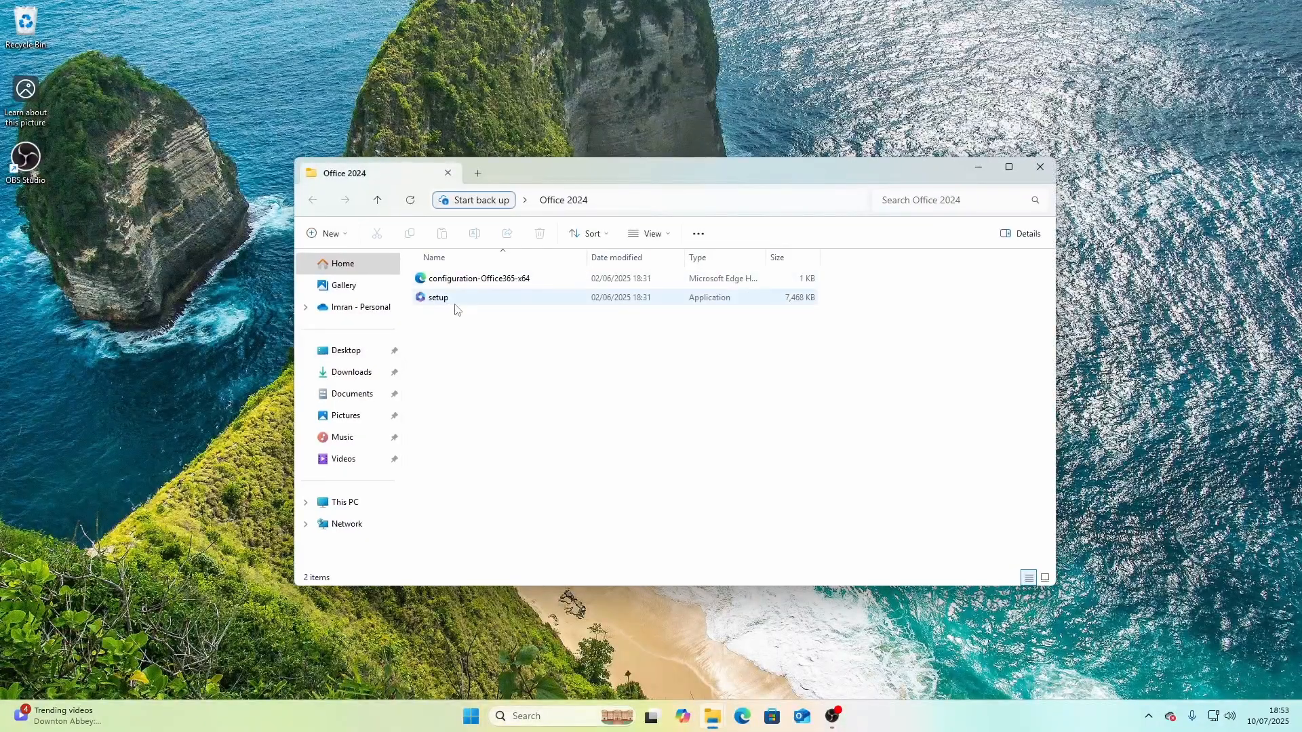
{"action": "left_click", "coordinate": [485, 279]}
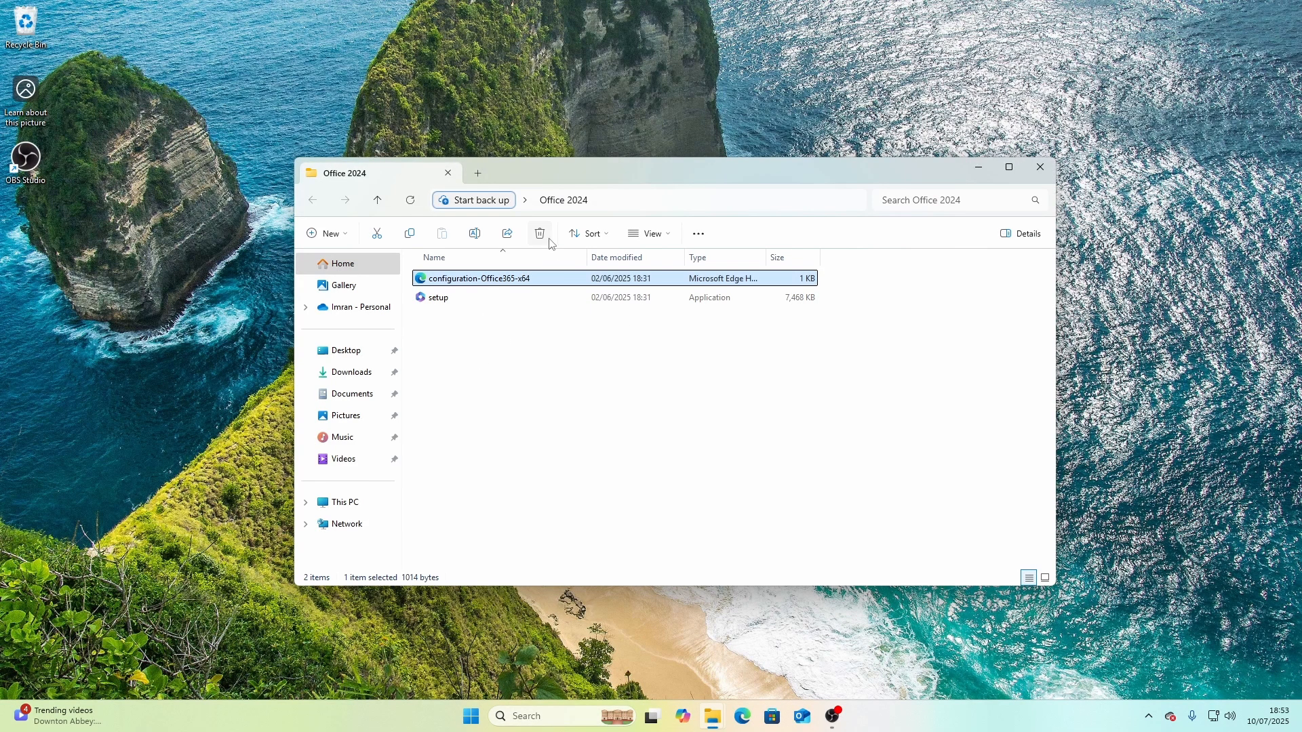
{"action": "left_click", "coordinate": [541, 234]}
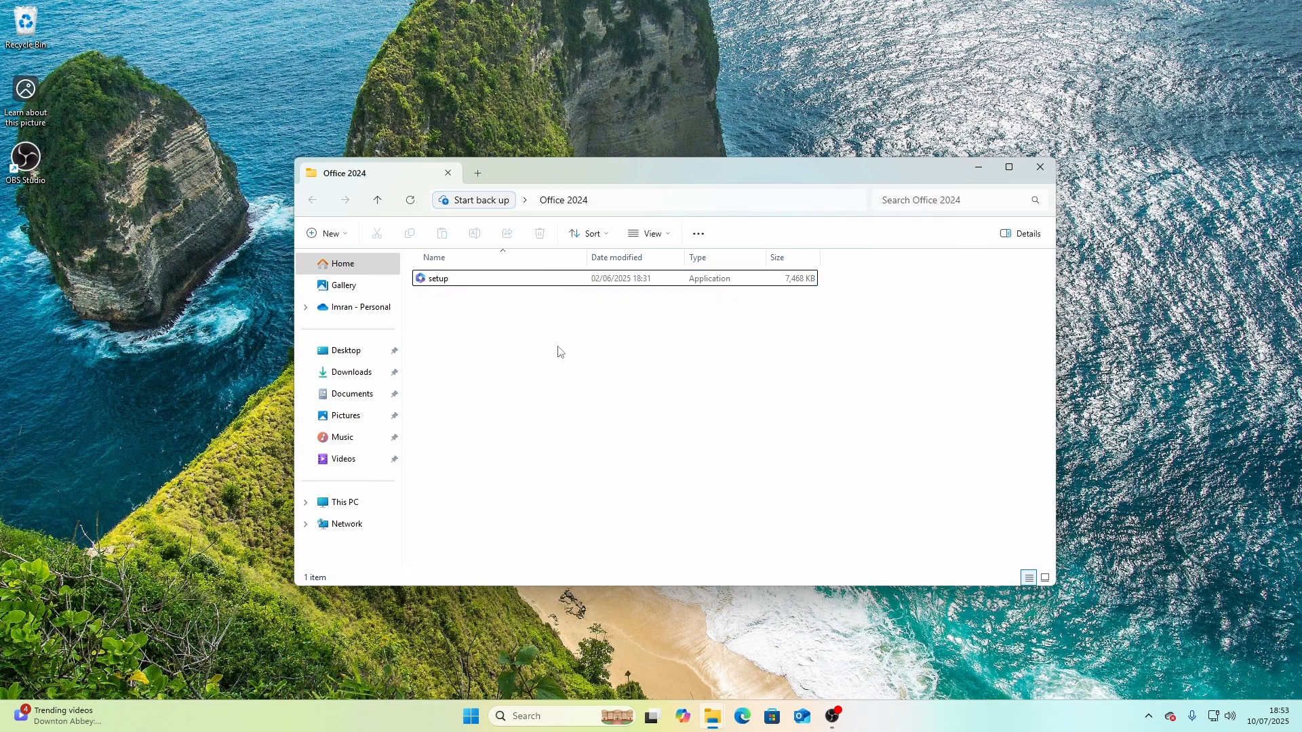
{"action": "left_click", "coordinate": [976, 168]}
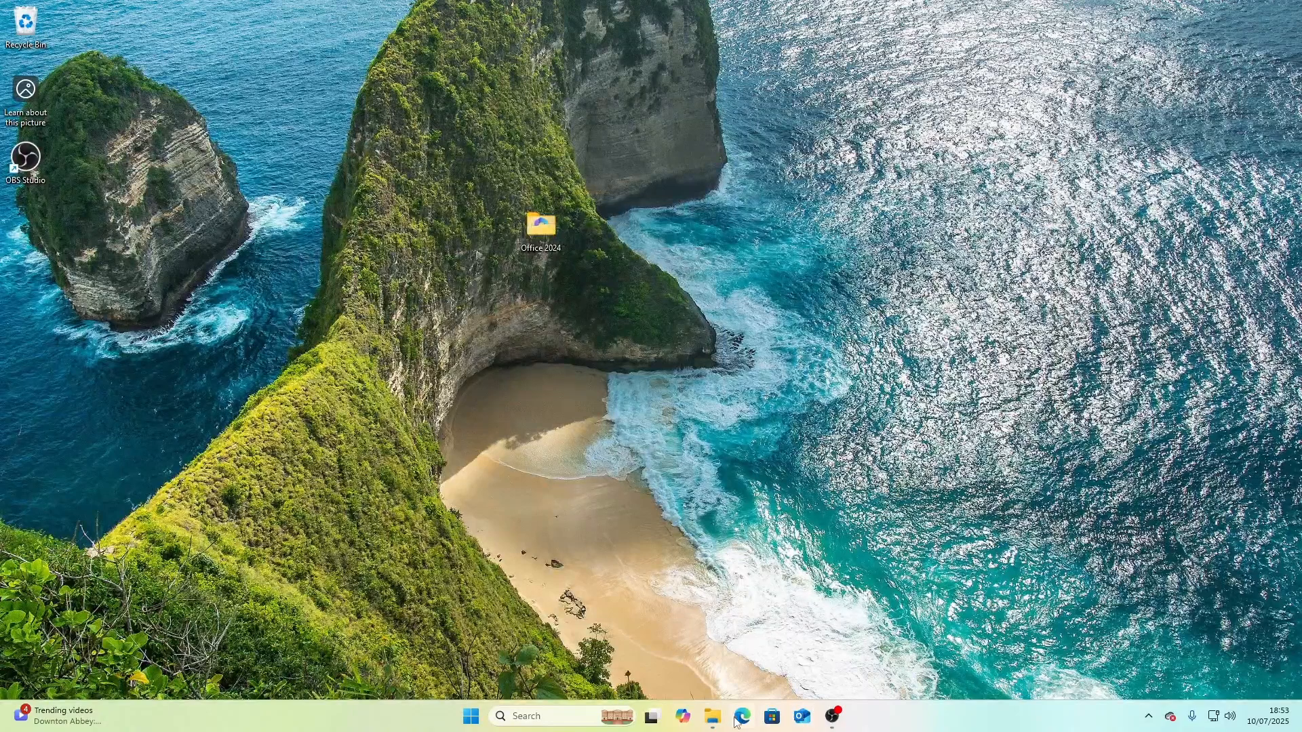
- Move the Configuration file from Downloads into the Office 2024 desktop folder and minimize the folder windows
{"action": "mouse_move", "coordinate": [714, 716]}
{"action": "left_click", "coordinate": [671, 617]}
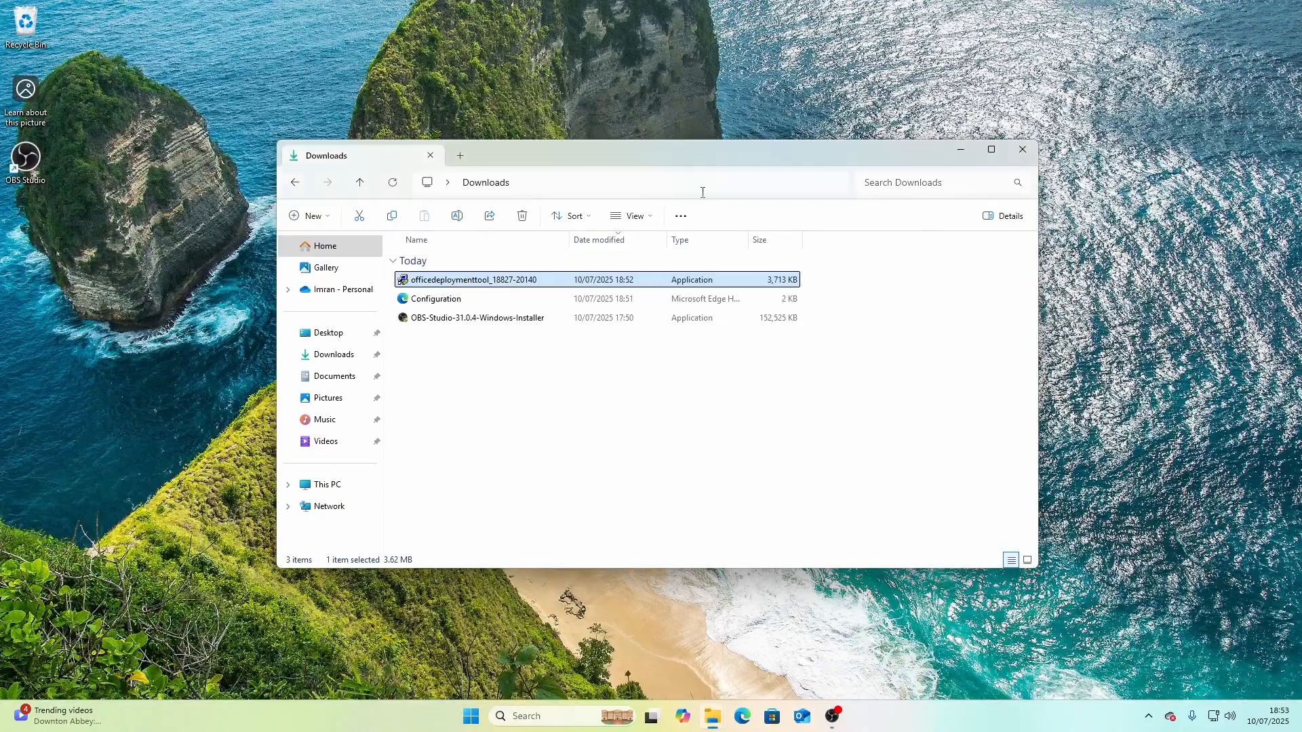
{"action": "left_click", "coordinate": [556, 345]}
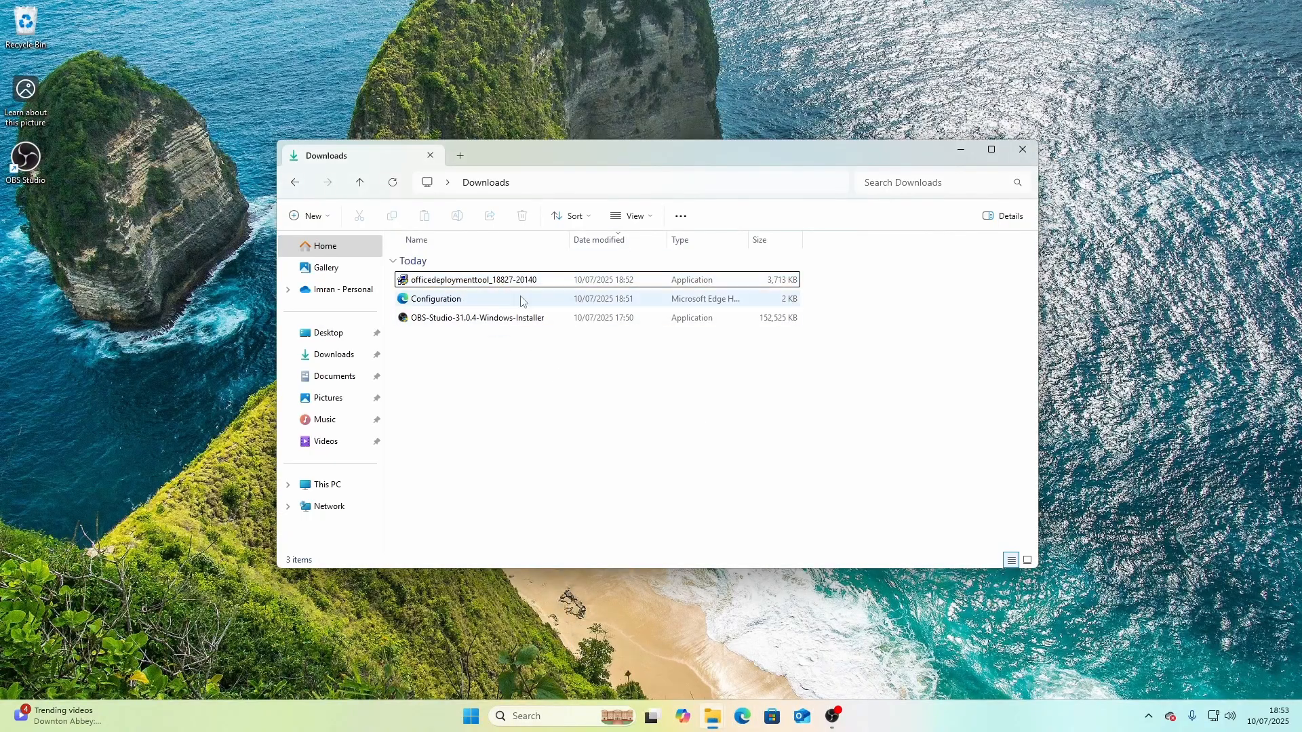
{"action": "left_click", "coordinate": [473, 301]}
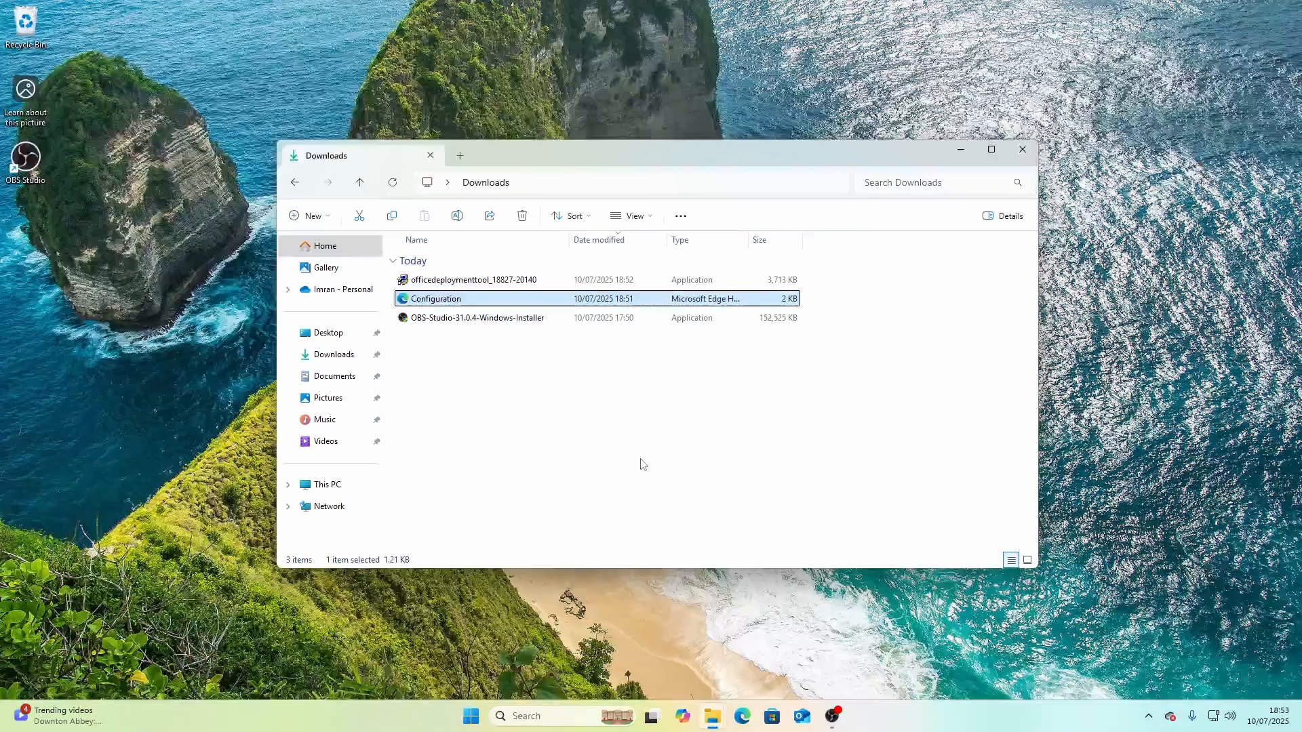
{"action": "key", "text": "ctrl+x"}
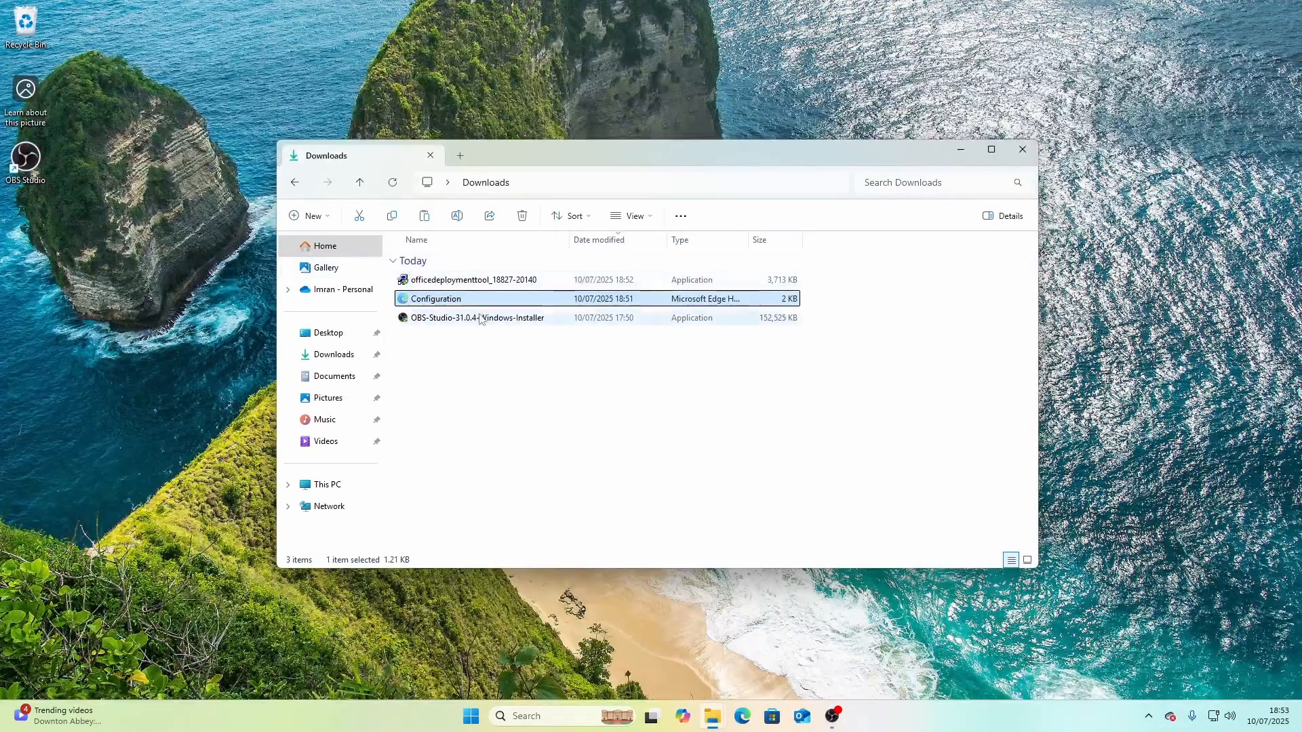
{"action": "left_click", "coordinate": [961, 149]}
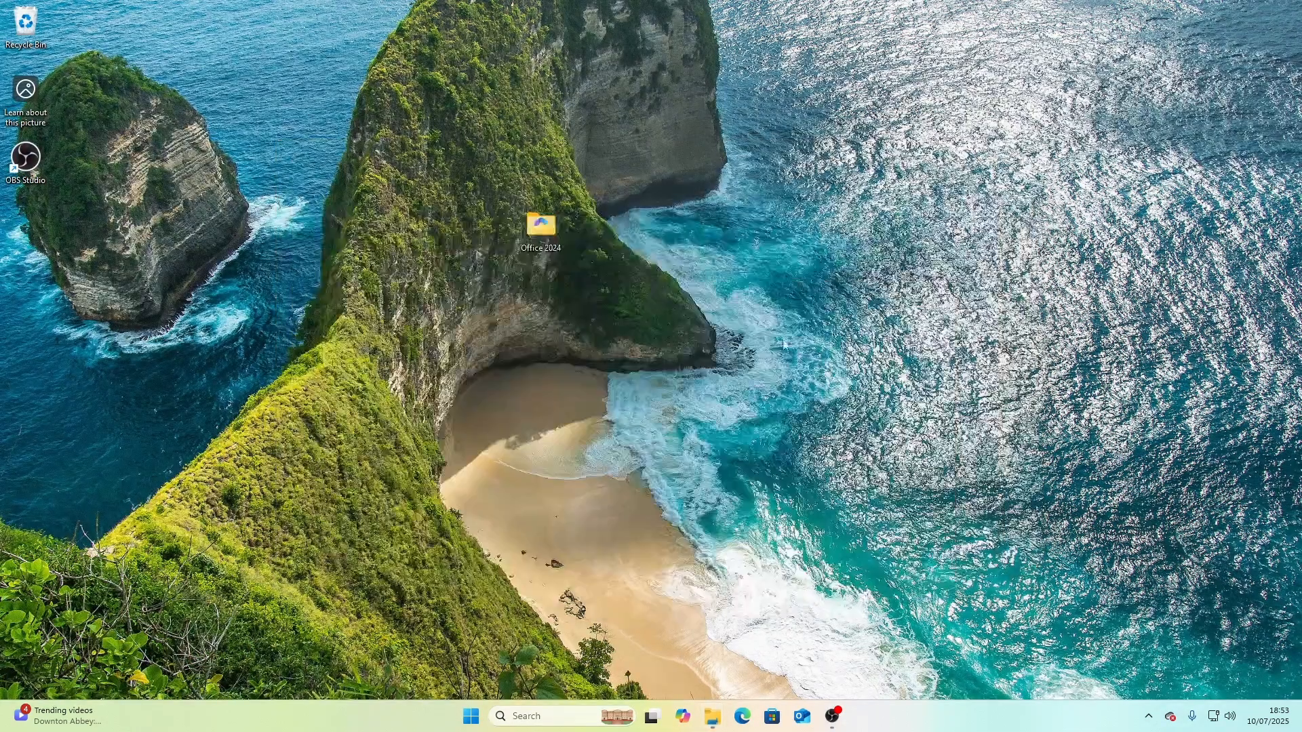
{"action": "double_click", "coordinate": [536, 240]}
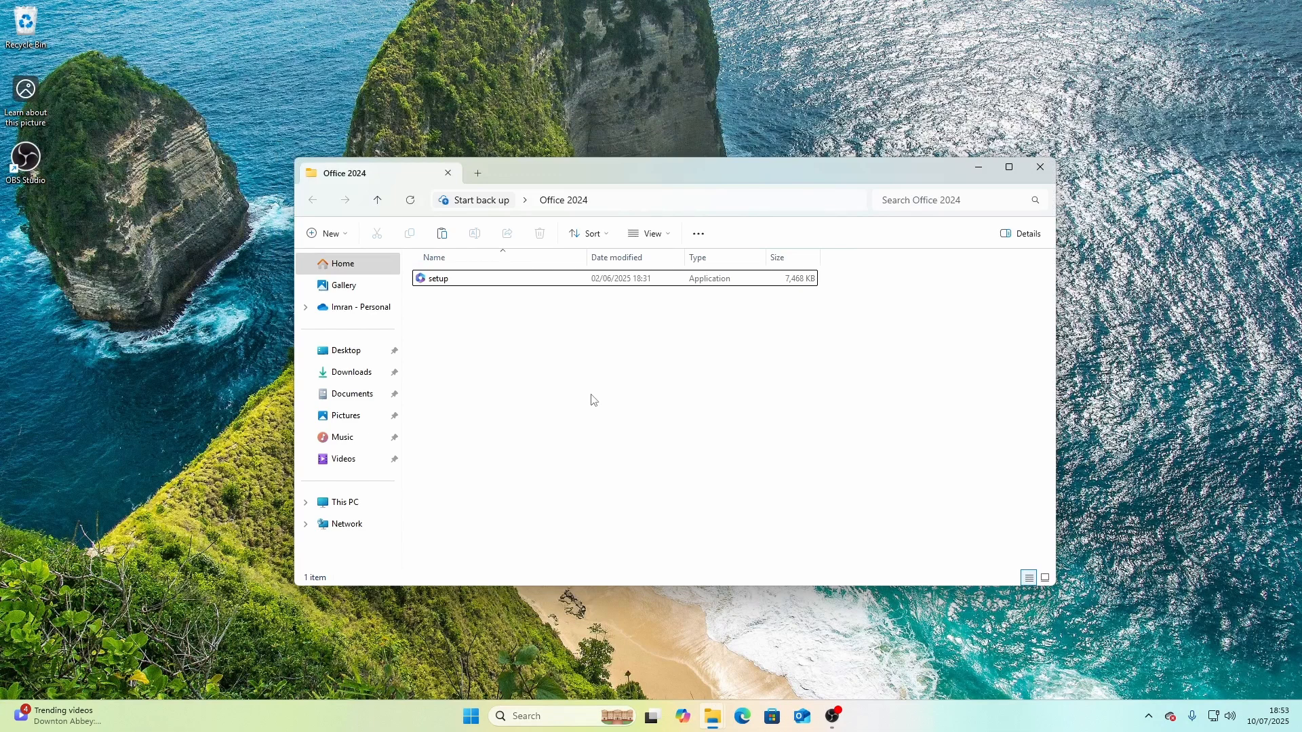
{"action": "key", "text": "ctrl+v"}
{"action": "left_click", "coordinate": [715, 393]}
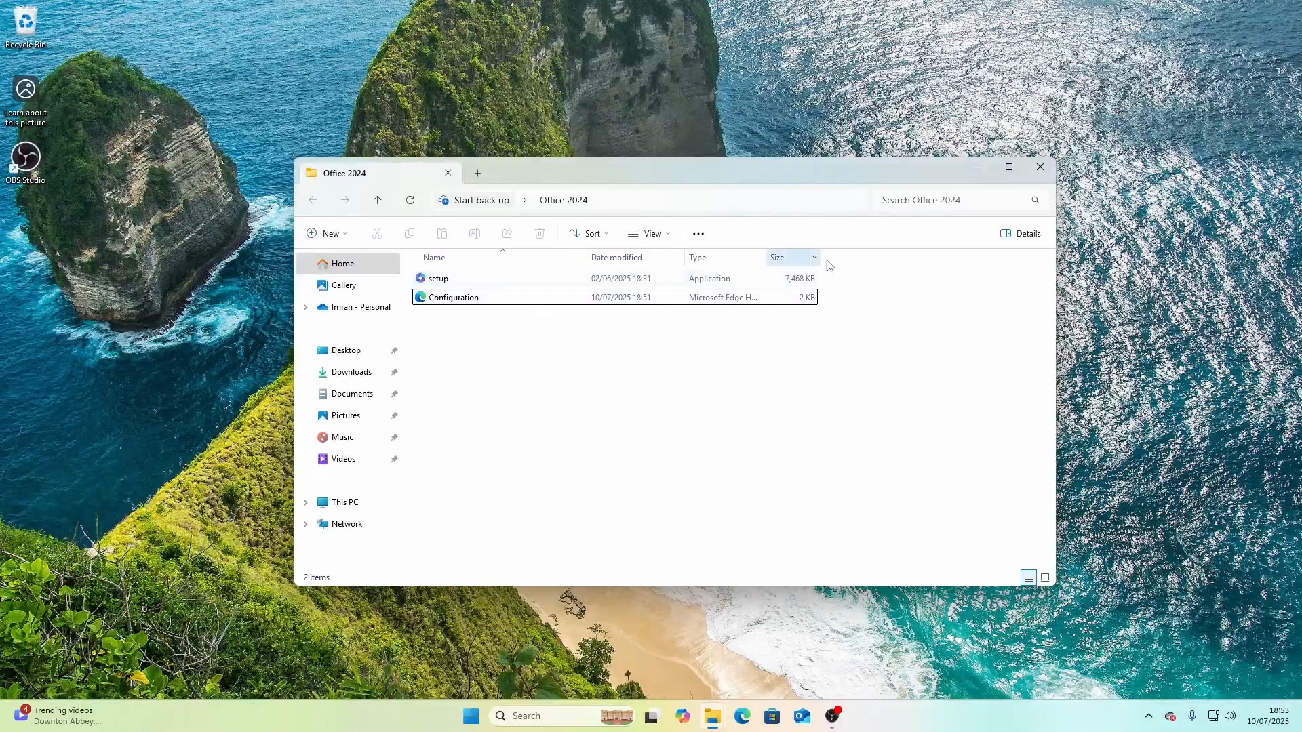
{"action": "left_click", "coordinate": [989, 168]}
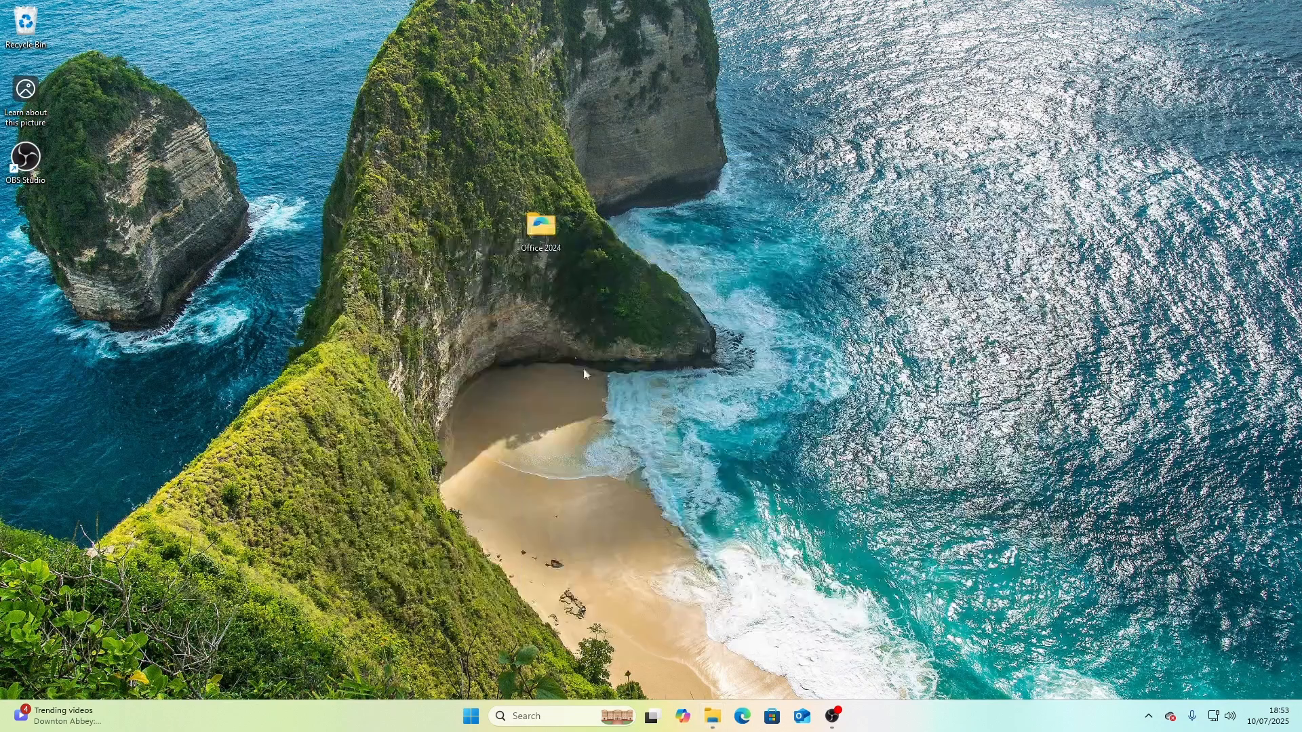
- Copy the Office 2024 folder from the desktop into the root of Local Disk (C:) and close the folder window
{"action": "left_click_drag", "start_coordinate": [647, 284], "coordinate": [521, 184]}
{"action": "right_click", "coordinate": [558, 232]}
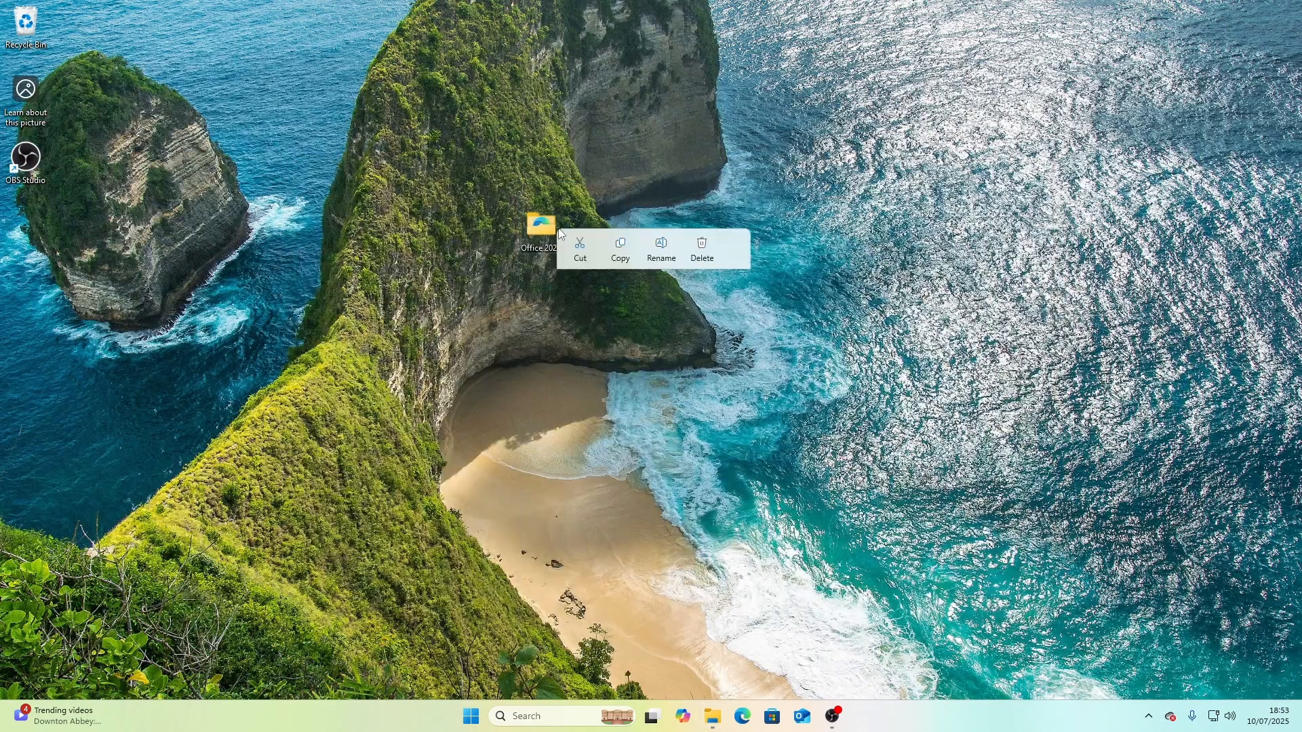
{"action": "left_click", "coordinate": [620, 253]}
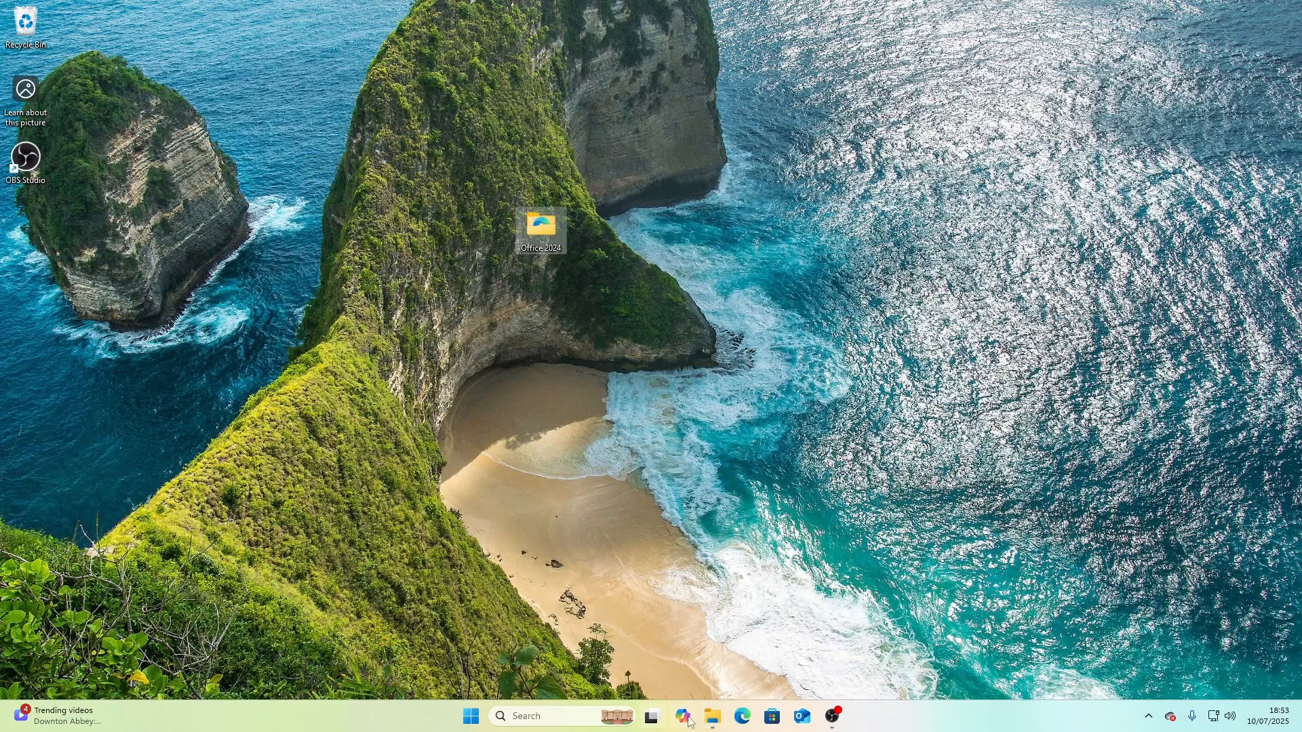
{"action": "mouse_move", "coordinate": [712, 716]}
{"action": "left_click", "coordinate": [741, 637]}
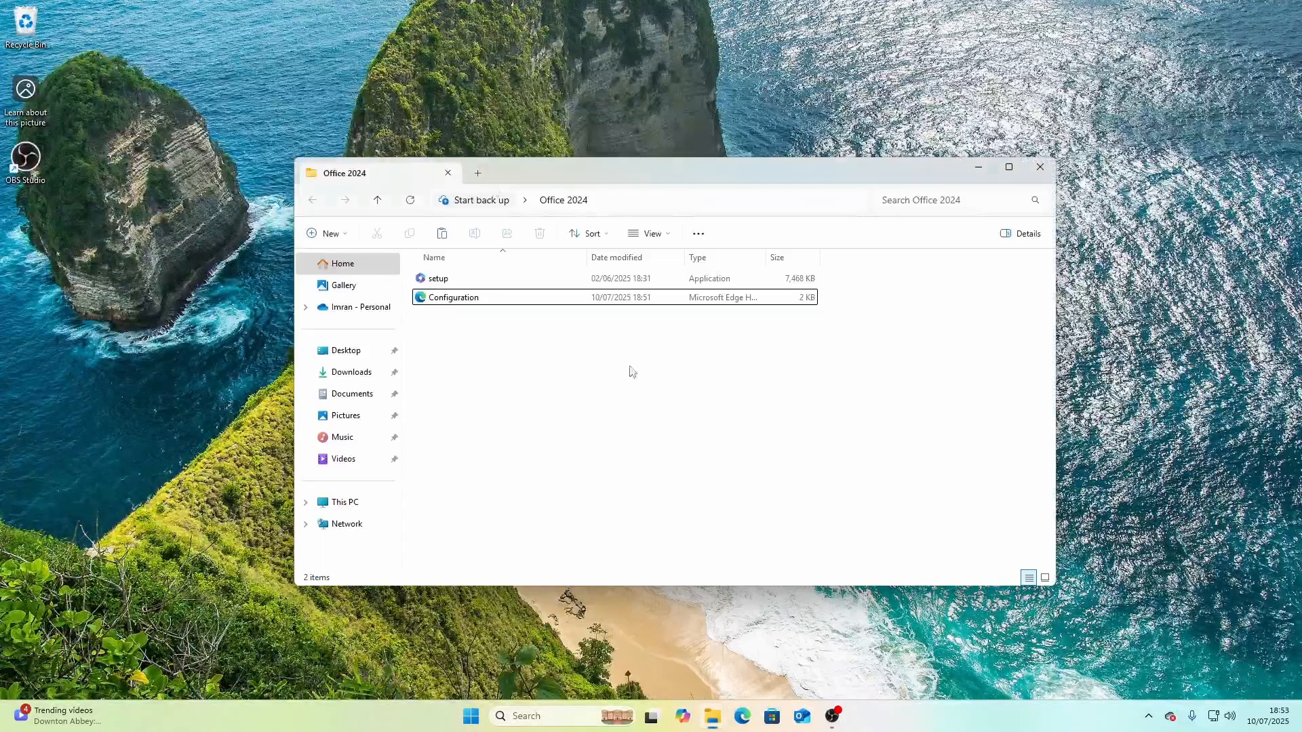
{"action": "left_click", "coordinate": [1009, 166]}
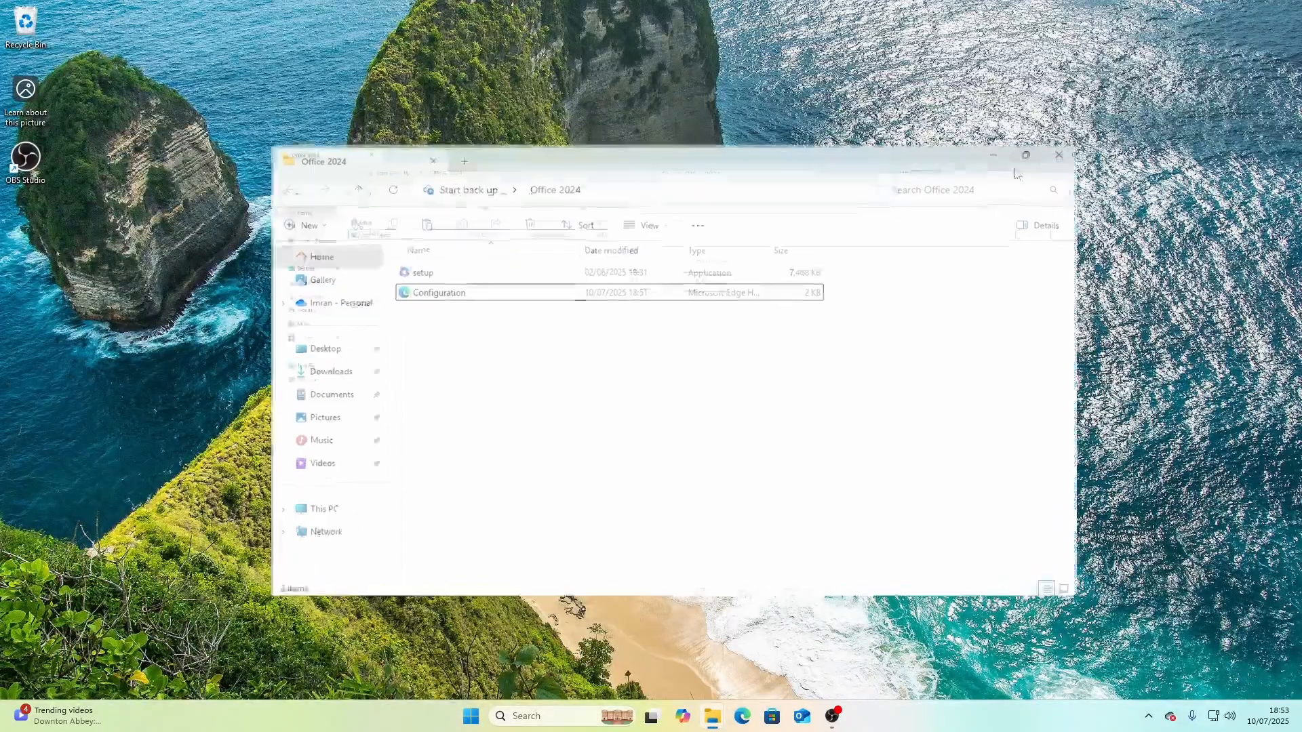
{"action": "left_click", "coordinate": [68, 105]}
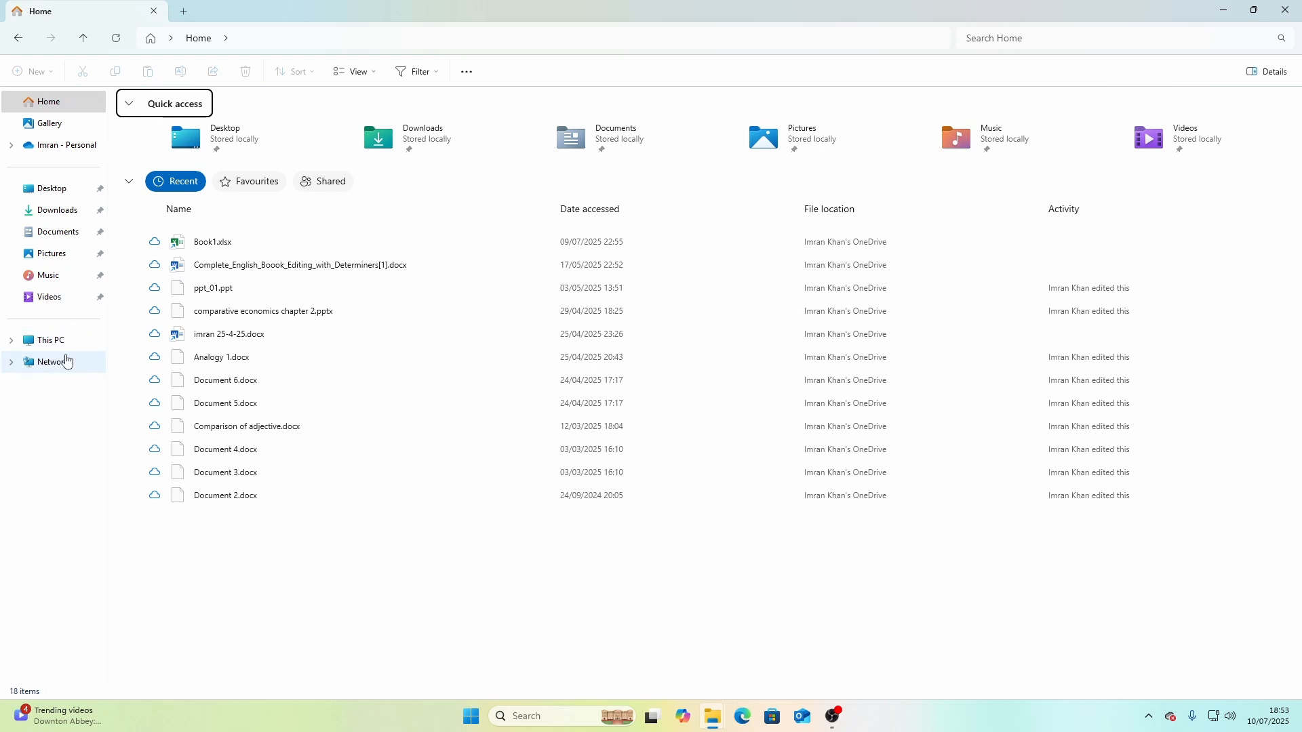
{"action": "left_click", "coordinate": [12, 341]}
{"action": "left_click", "coordinate": [64, 362]}
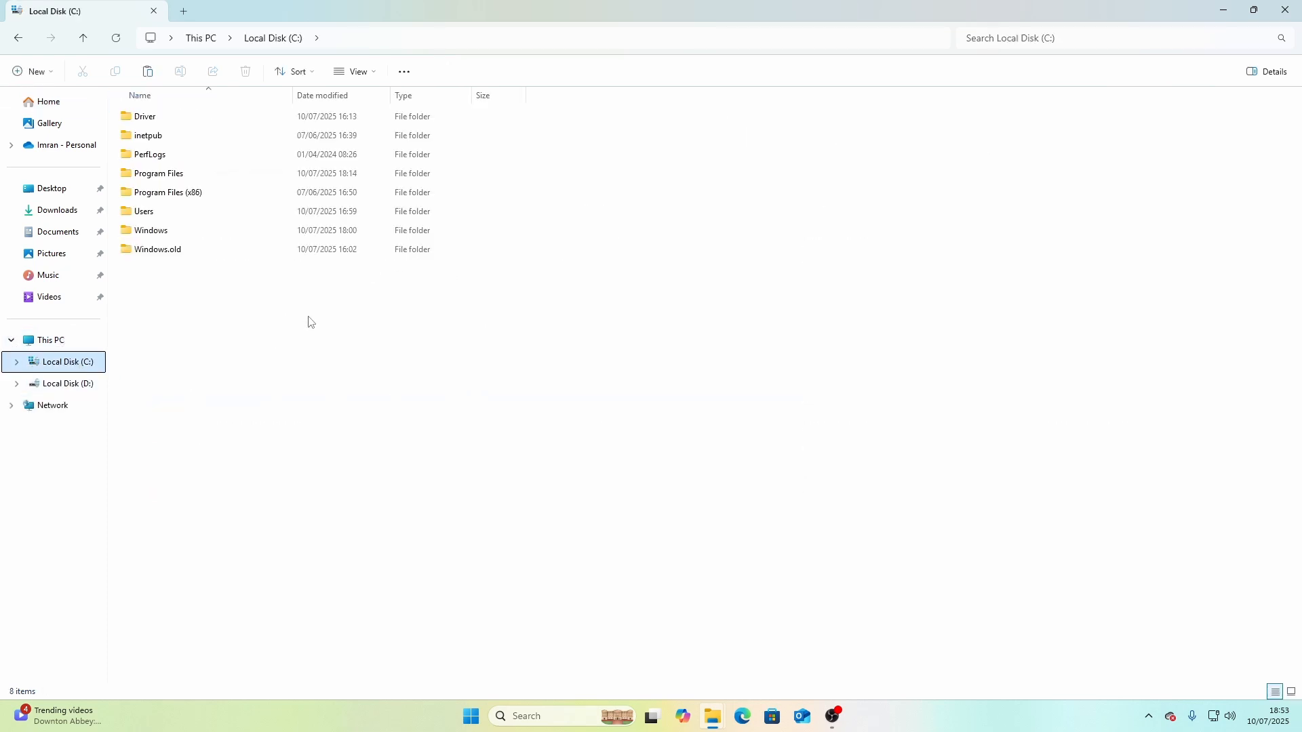
{"action": "key", "text": "ctrl+v"}
{"action": "left_click", "coordinate": [269, 350]}
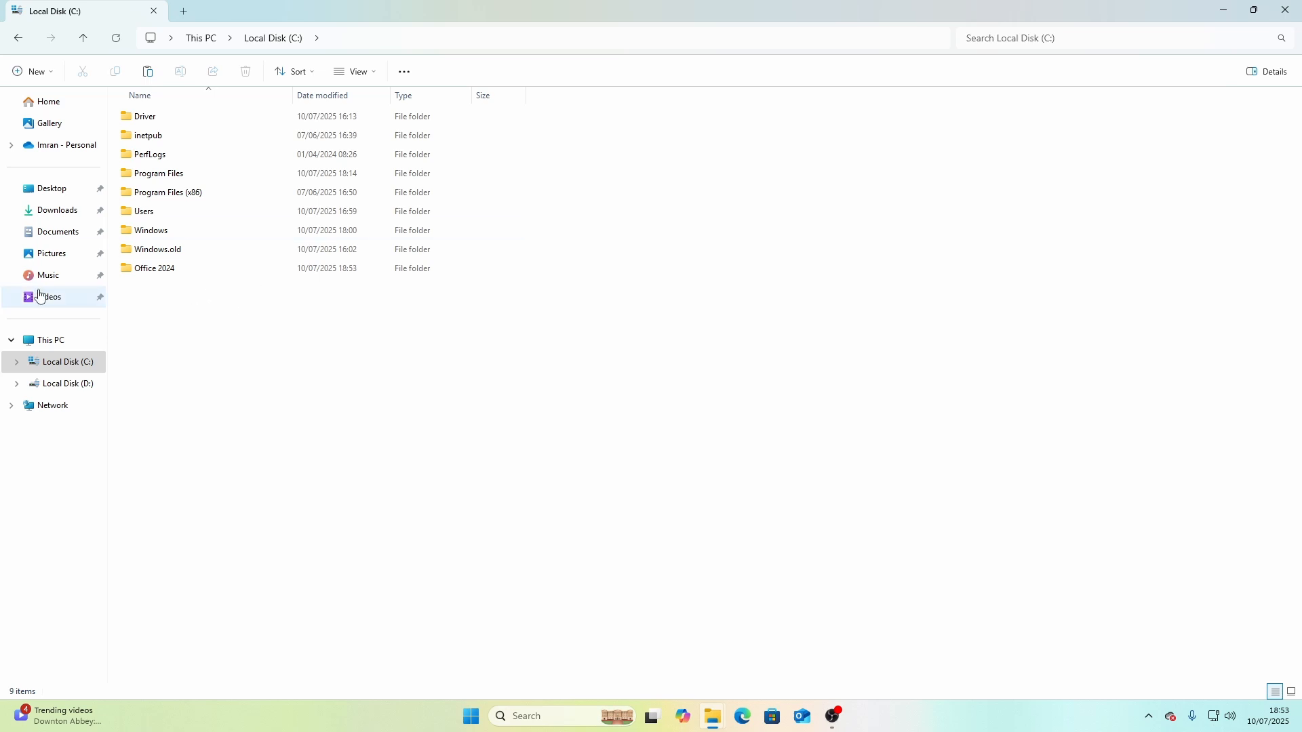
{"action": "left_click", "coordinate": [149, 271]}
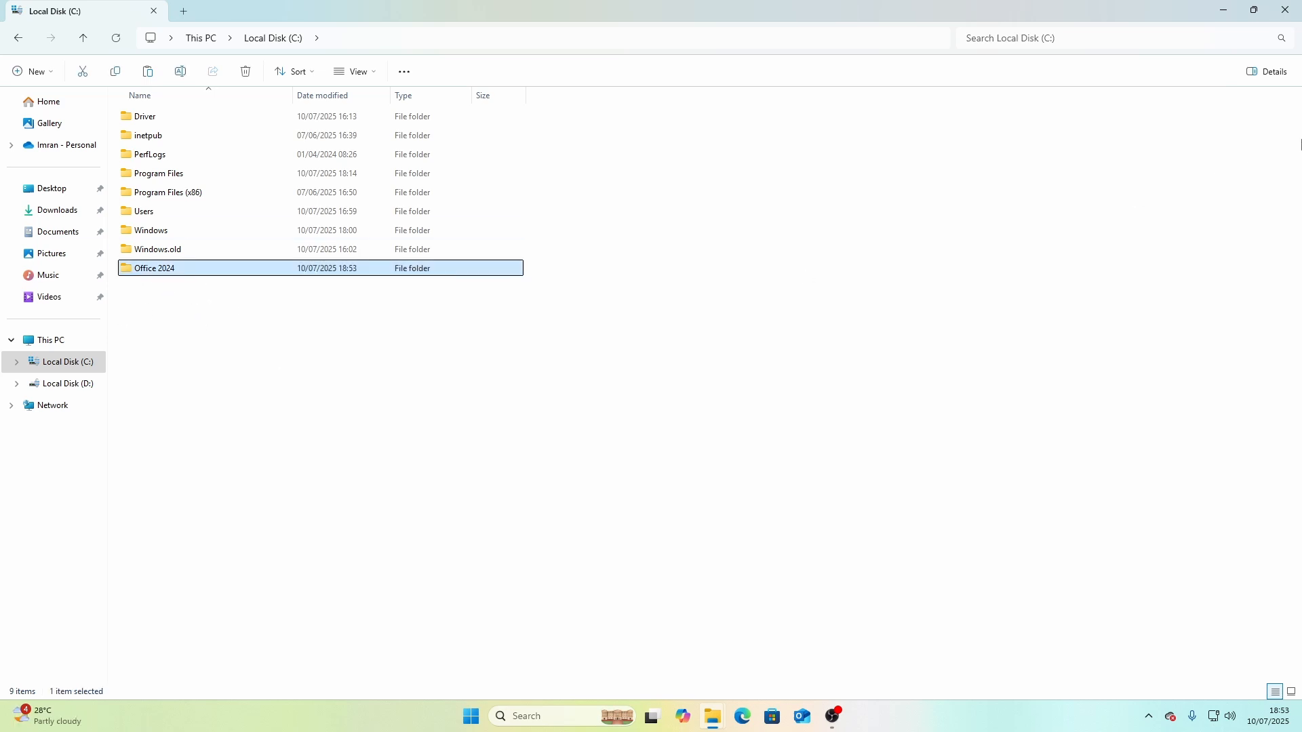
{"action": "left_click", "coordinate": [1288, 10]}
- Find Command Prompt, run it as administrator, and minimize its window
{"action": "left_click", "coordinate": [515, 714]}
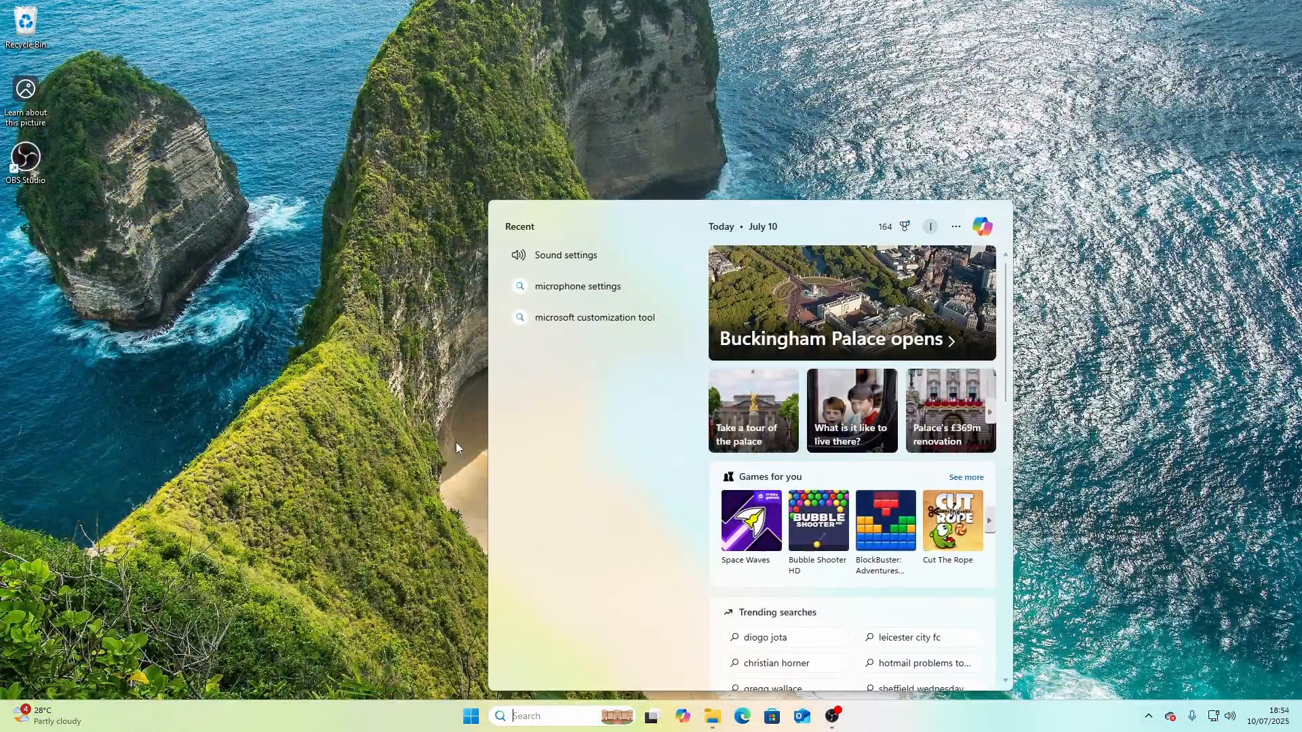
{"action": "type", "text": "comm"}
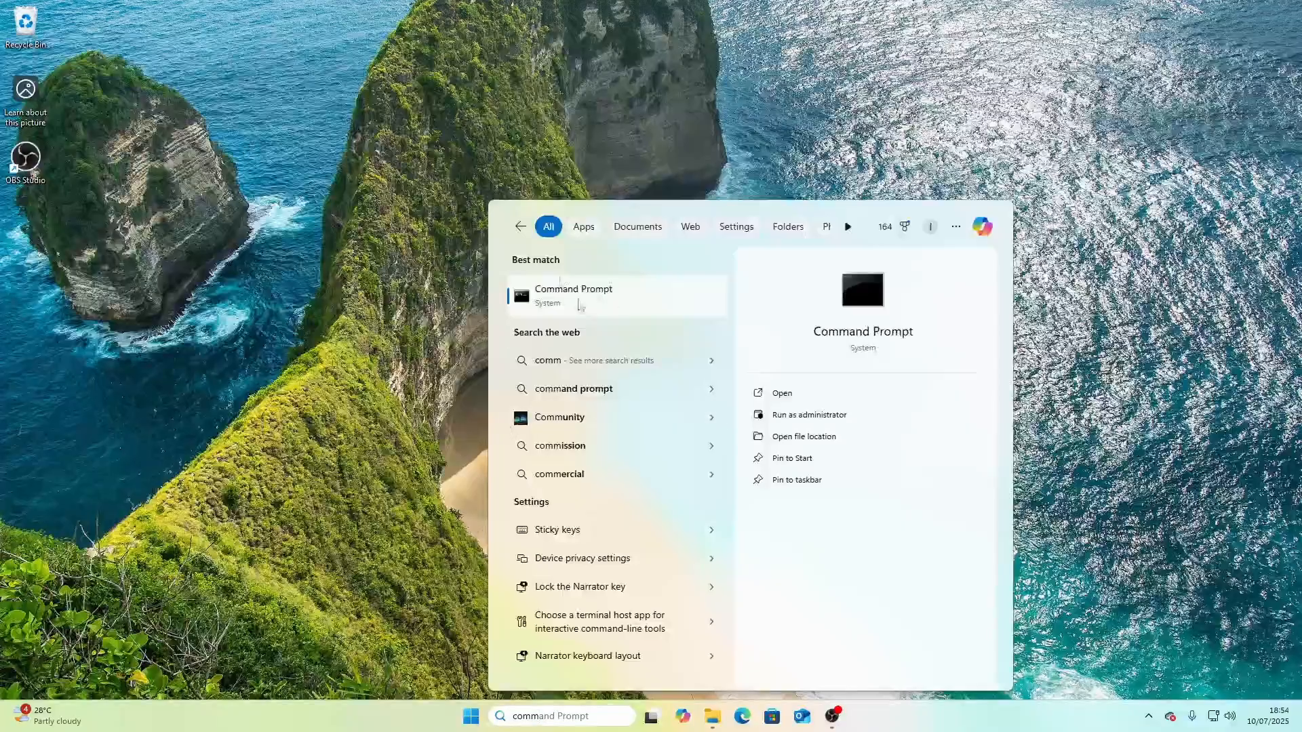
{"action": "left_click", "coordinate": [823, 416]}
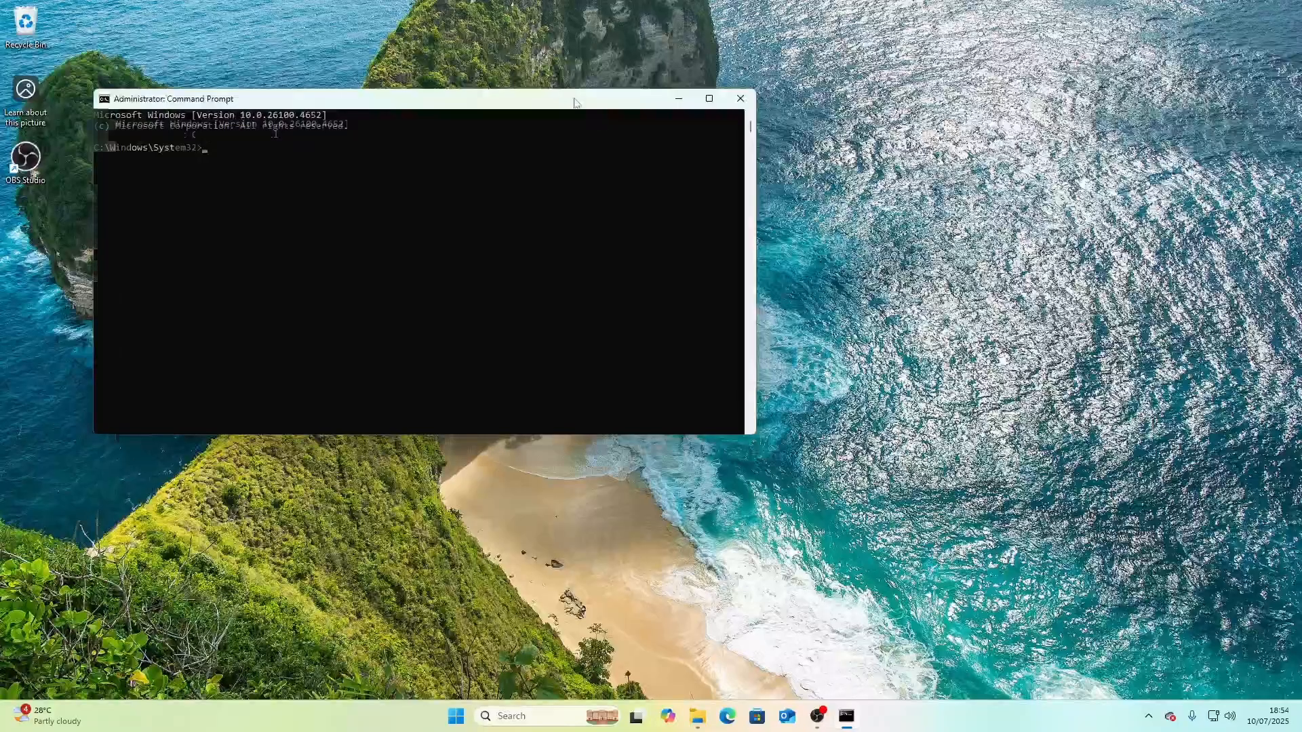
{"action": "left_click_drag", "start_coordinate": [574, 101], "coordinate": [849, 201]}
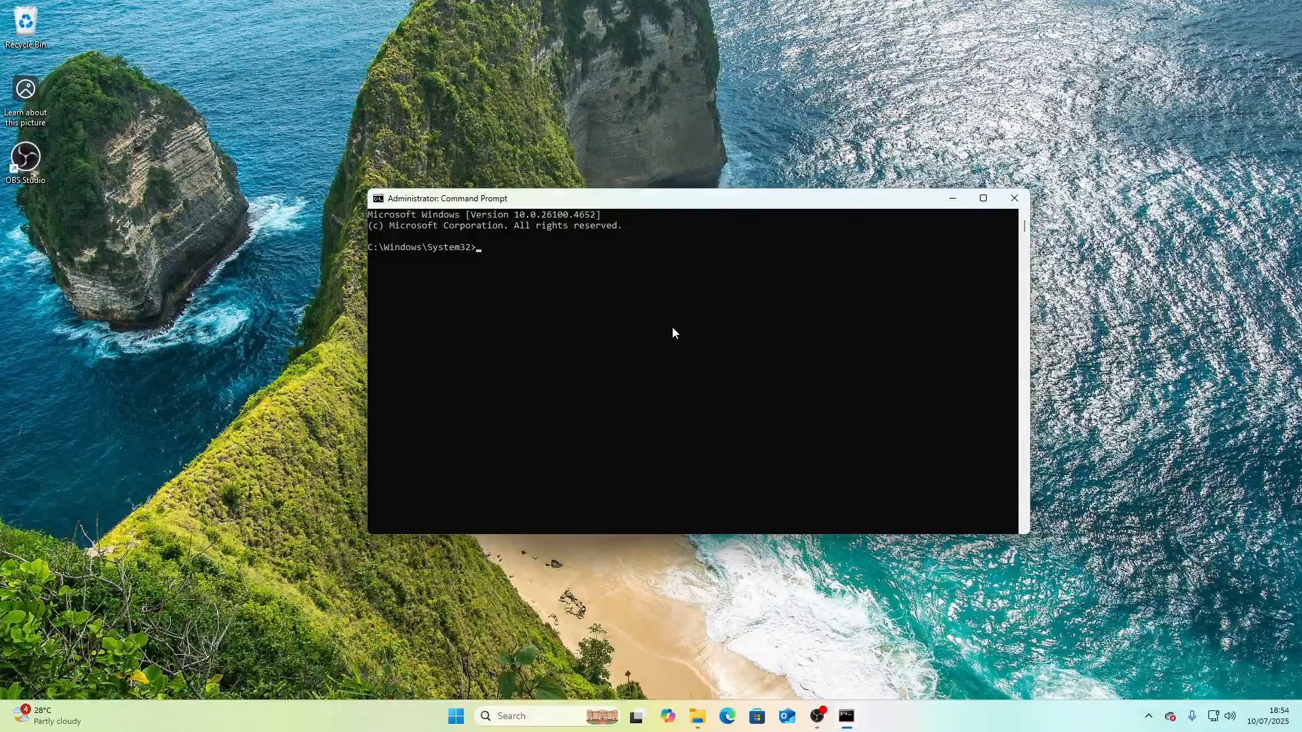
{"action": "left_click", "coordinate": [951, 197]}
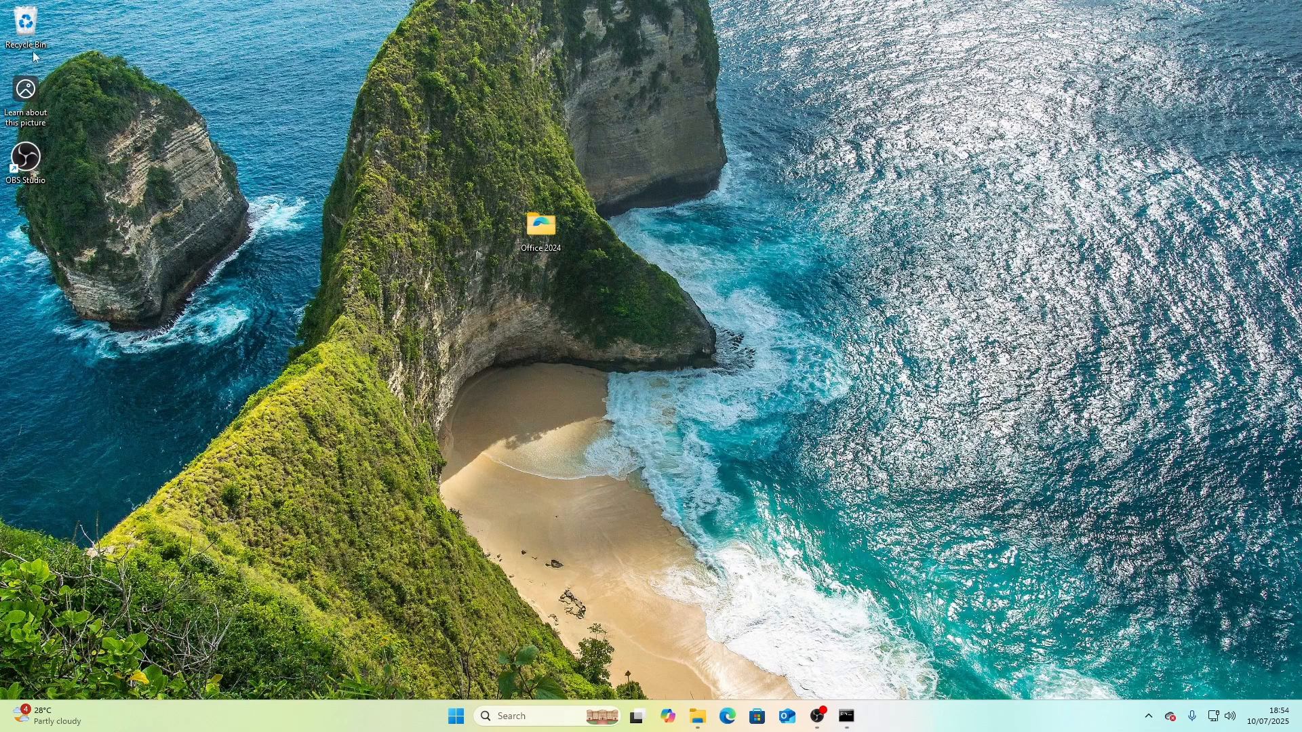
- Copy the path of the Office 2024 folder on Local Disk (C:) and close the folder window
{"action": "left_click", "coordinate": [698, 717]}
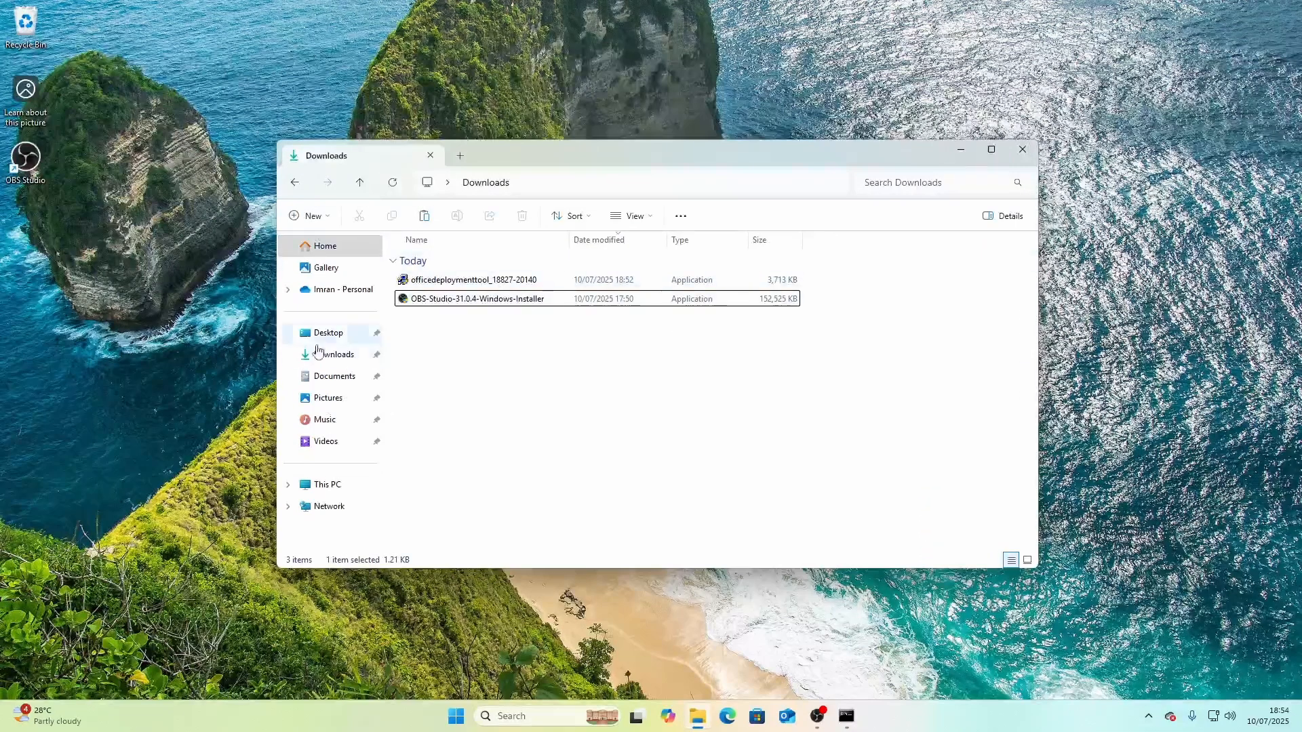
{"action": "left_click", "coordinate": [311, 484]}
{"action": "left_click", "coordinate": [342, 480]}
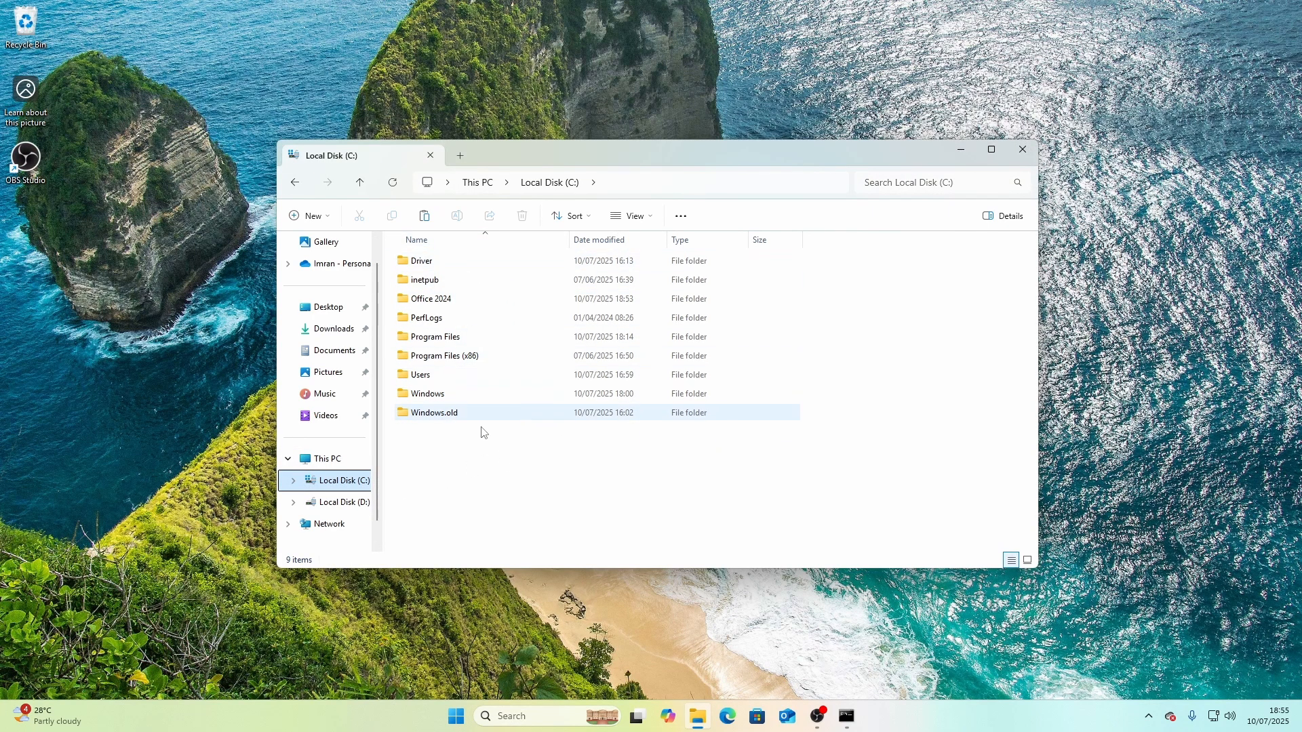
{"action": "double_click", "coordinate": [456, 300]}
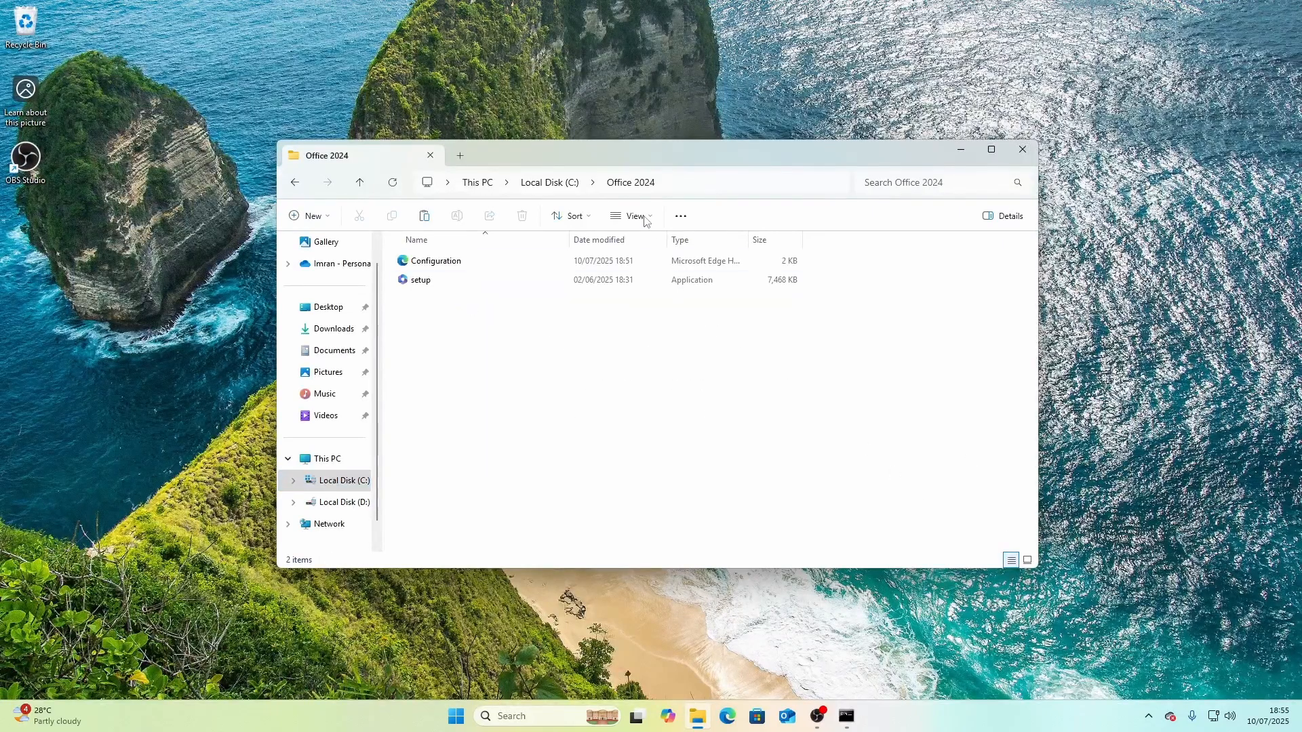
{"action": "left_click", "coordinate": [703, 178]}
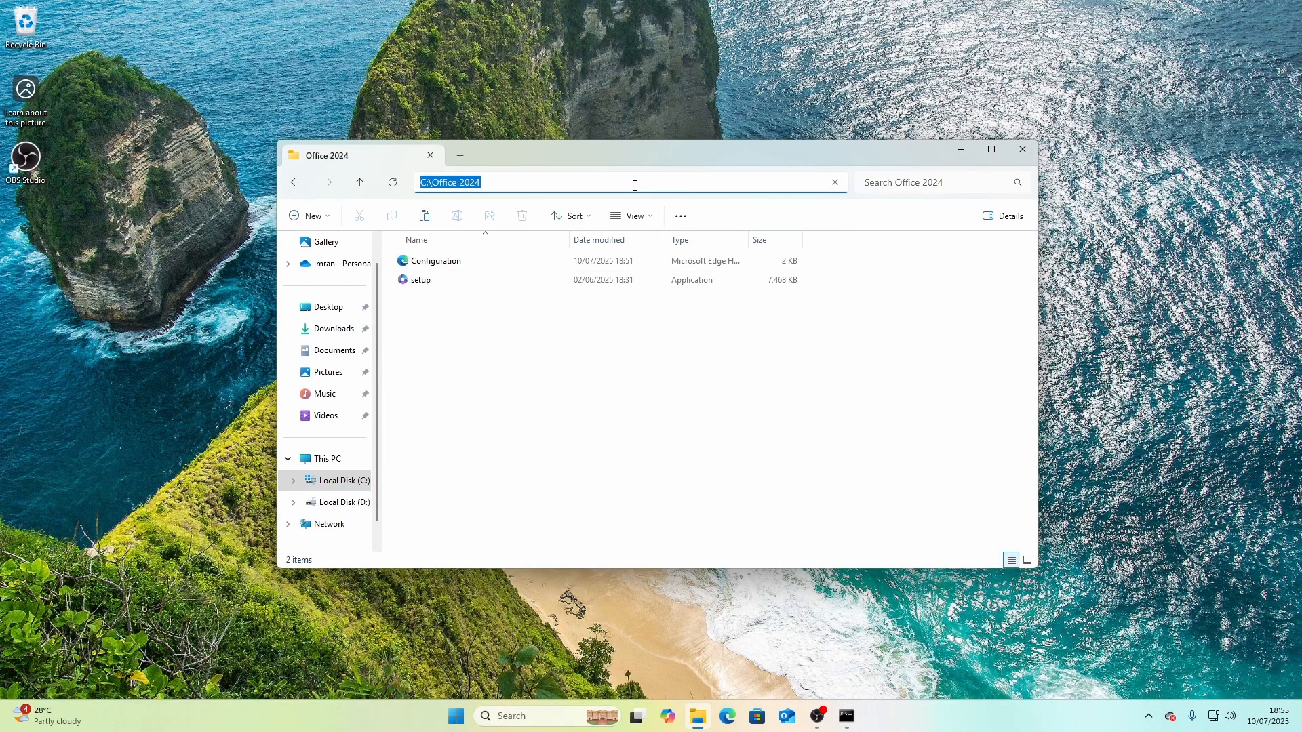
{"action": "left_click", "coordinate": [1032, 158]}
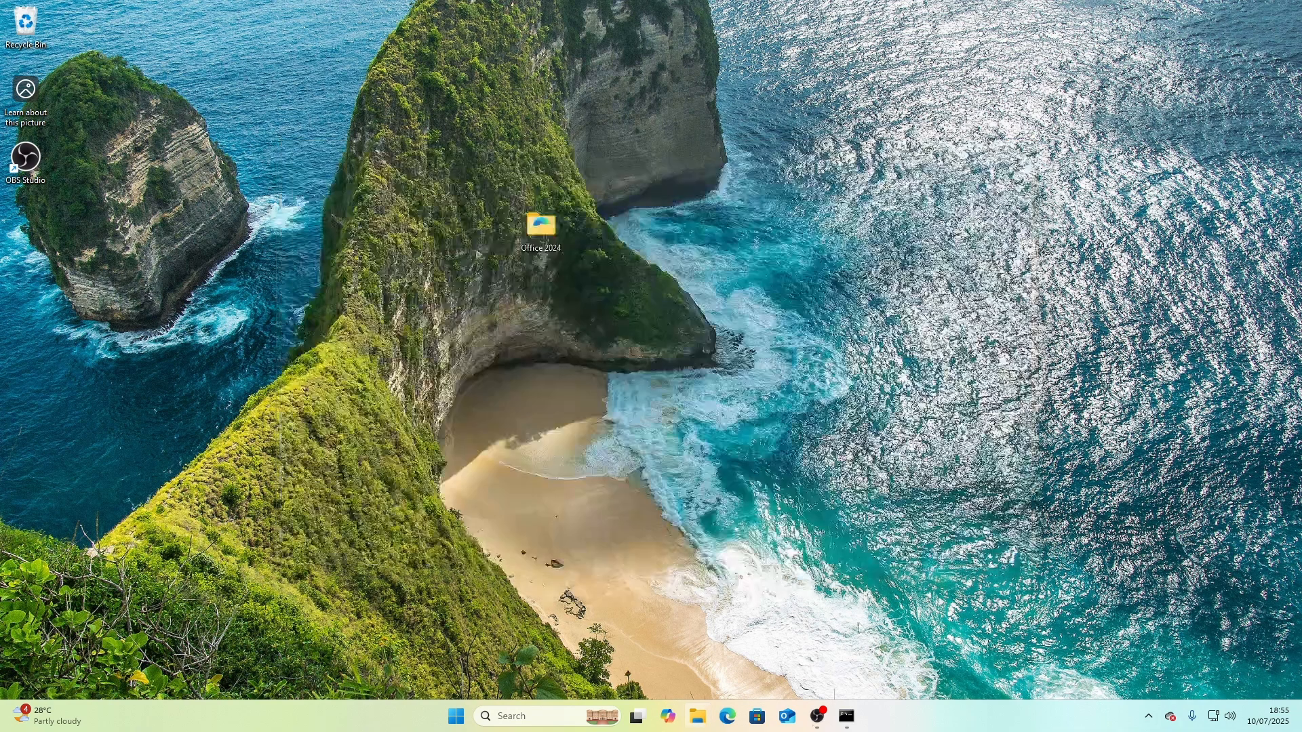
- Change the Command Prompt directory to the copied path with cd C:\Office 2024
{"action": "left_click", "coordinate": [846, 716]}
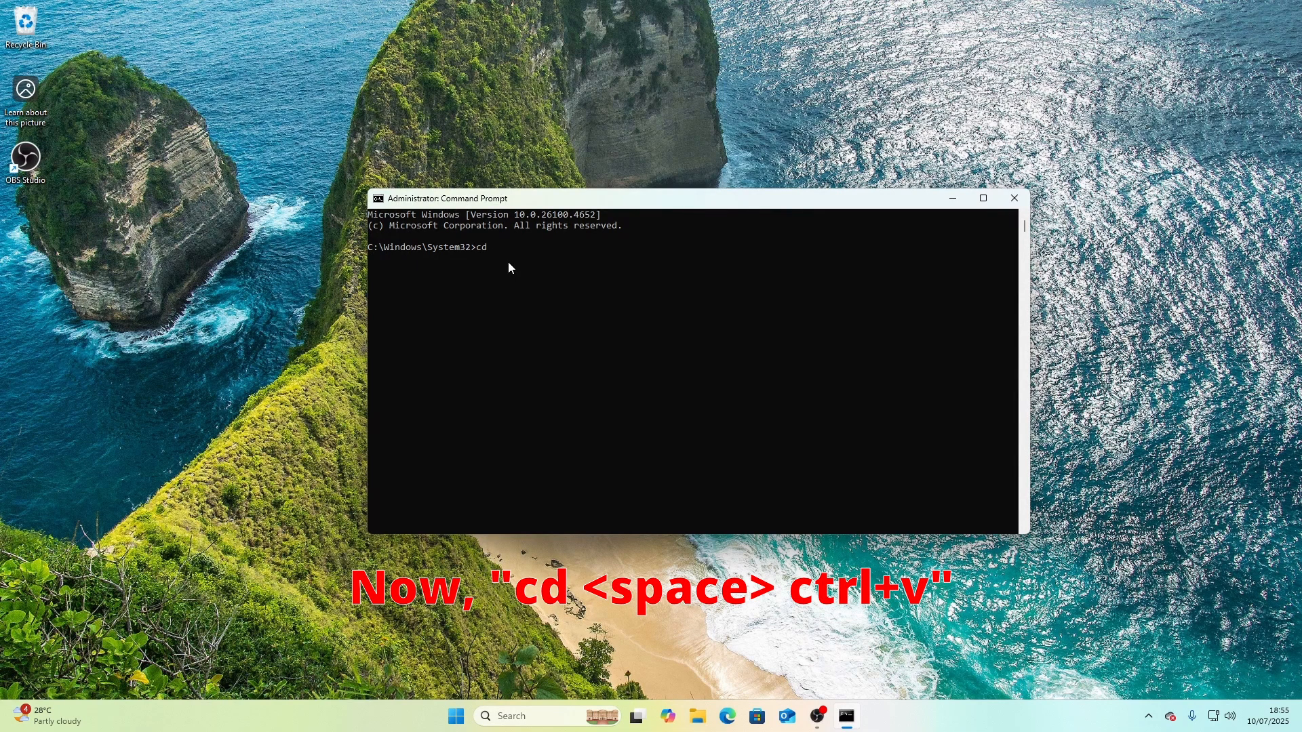
{"action": "type", "text": "cd"}
{"action": "key", "text": "ctrl+v"}
{"action": "key", "text": "Return"}
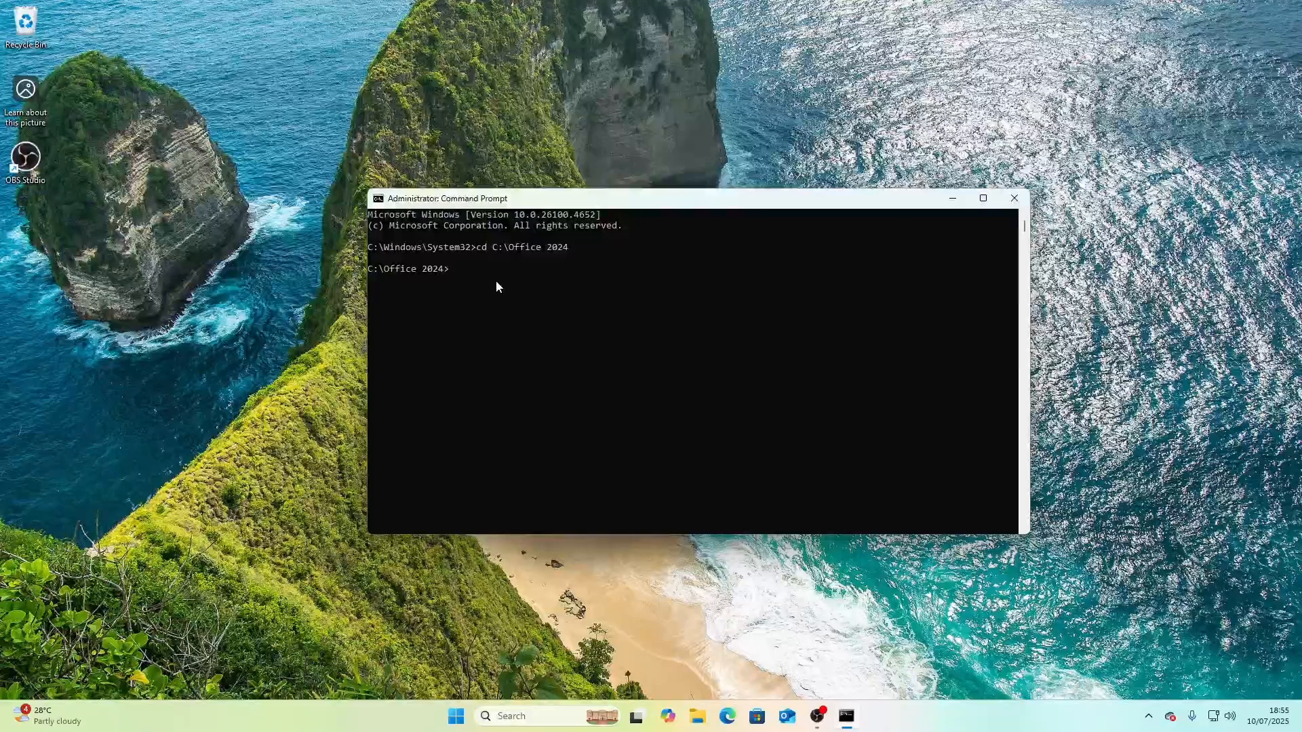
- Run the Office installation with the command setup.exe /configure Configuration.xml
{"action": "type", "text": "setup.exe /"}
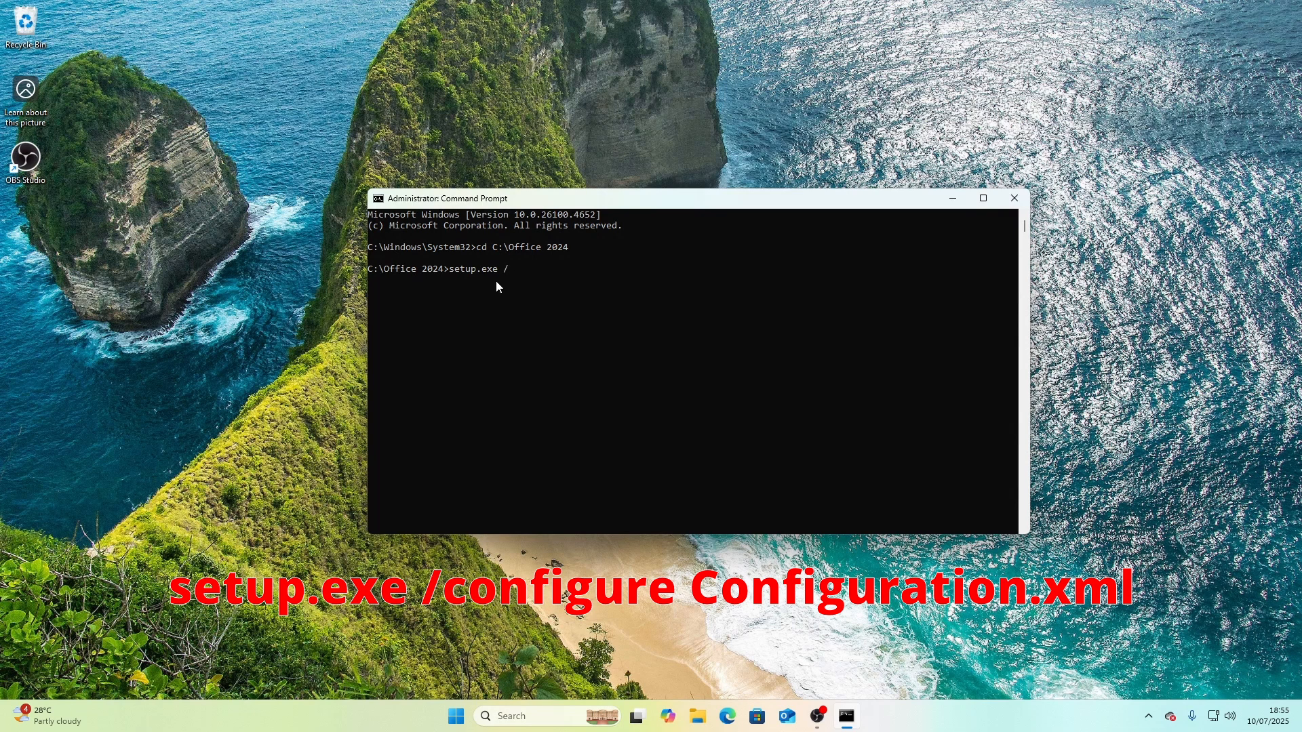
{"action": "type", "text": "configure C"}
{"action": "key", "text": "BackSpace"}
{"action": "type", "text": "Configuration.xml"}
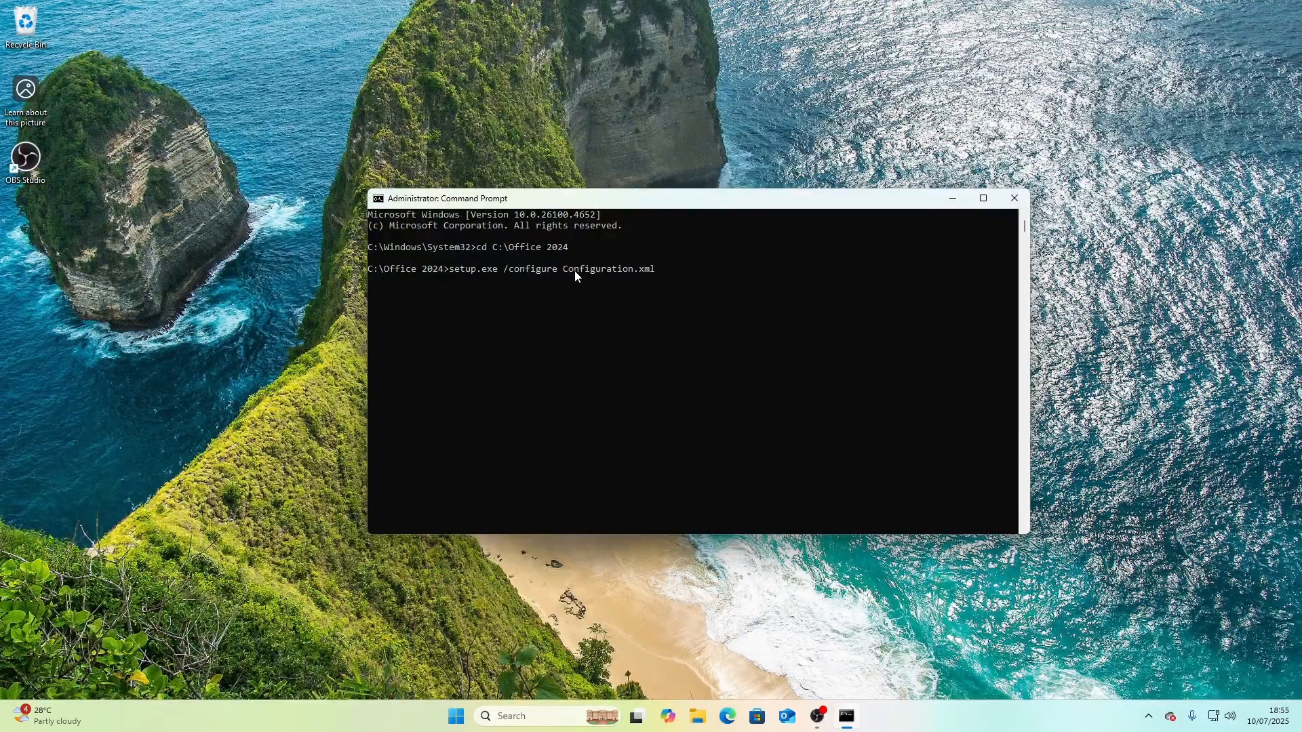
{"action": "key", "text": "Return"}
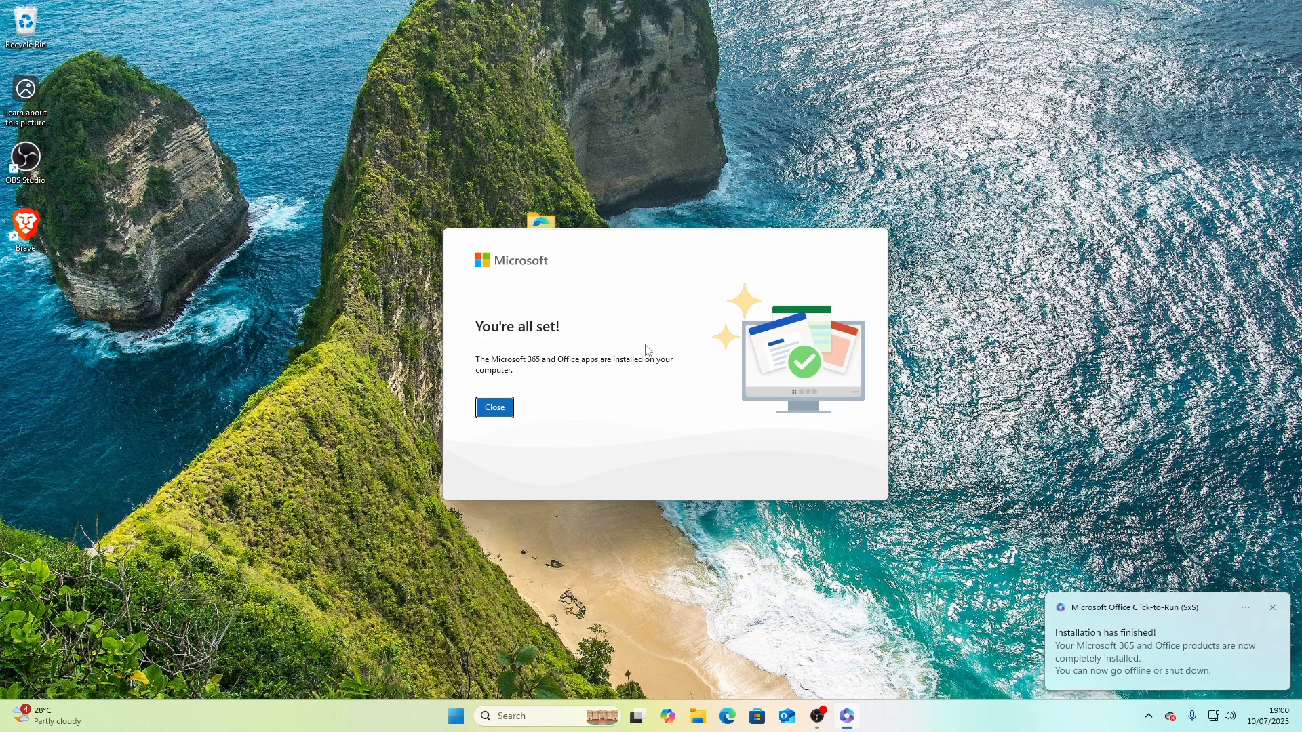
- Close the Office installation dialog and delete the Office 2024 folder from the desktop
{"action": "left_click", "coordinate": [492, 415]}
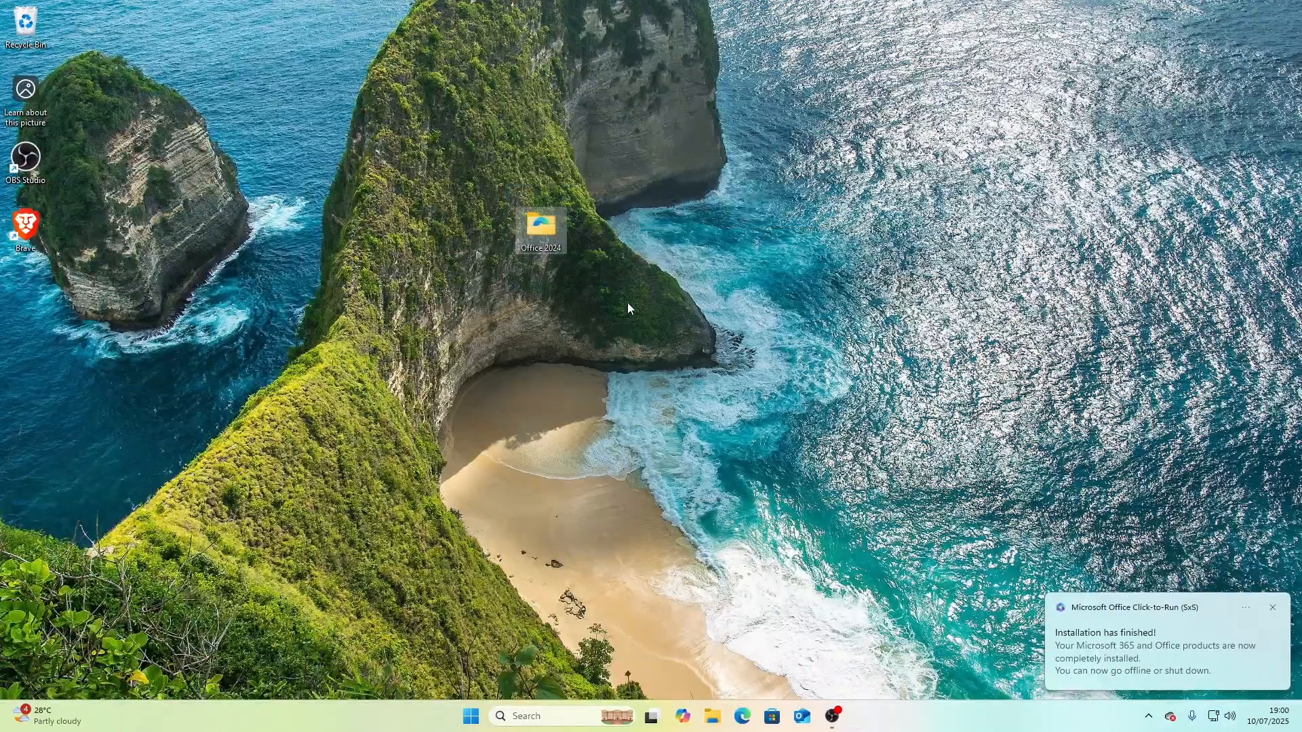
{"action": "right_click", "coordinate": [553, 233]}
{"action": "left_click", "coordinate": [679, 252]}
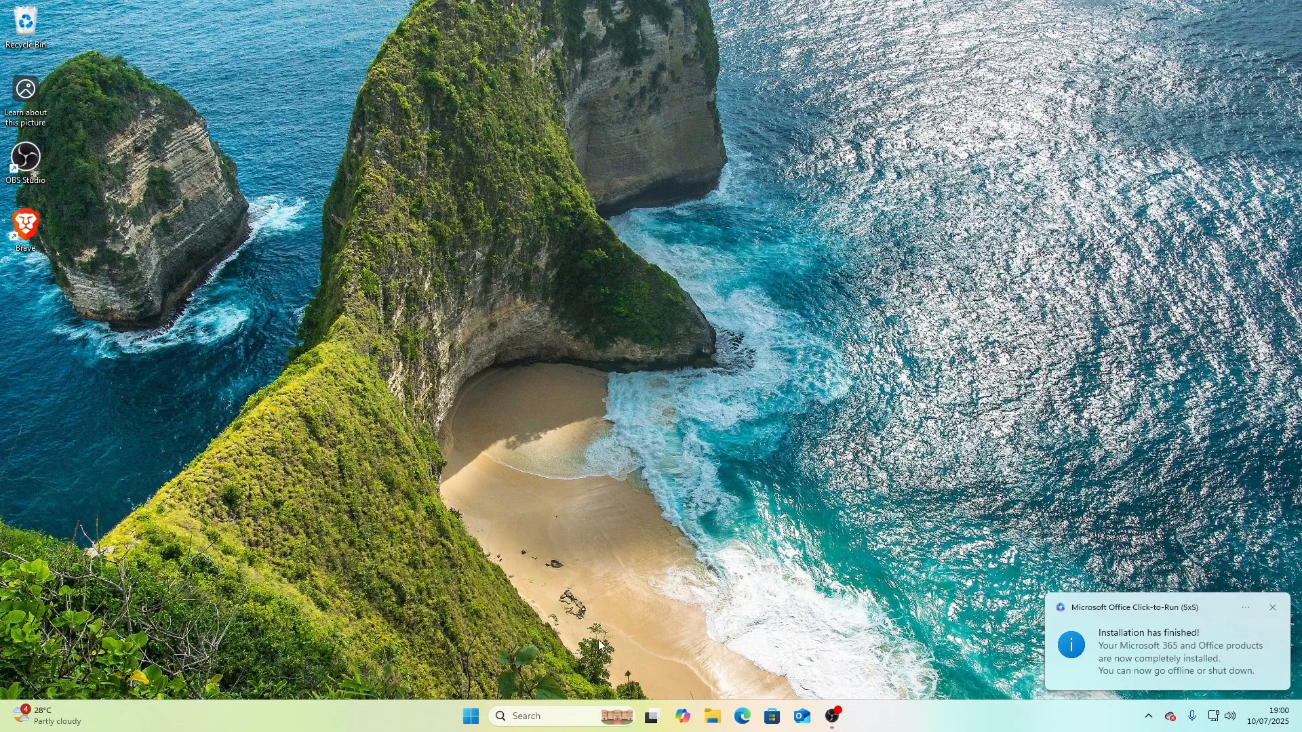
- Launch Word, accept the Office licence agreement, and decline sending optional diagnostic data
{"action": "left_click", "coordinate": [470, 717]}
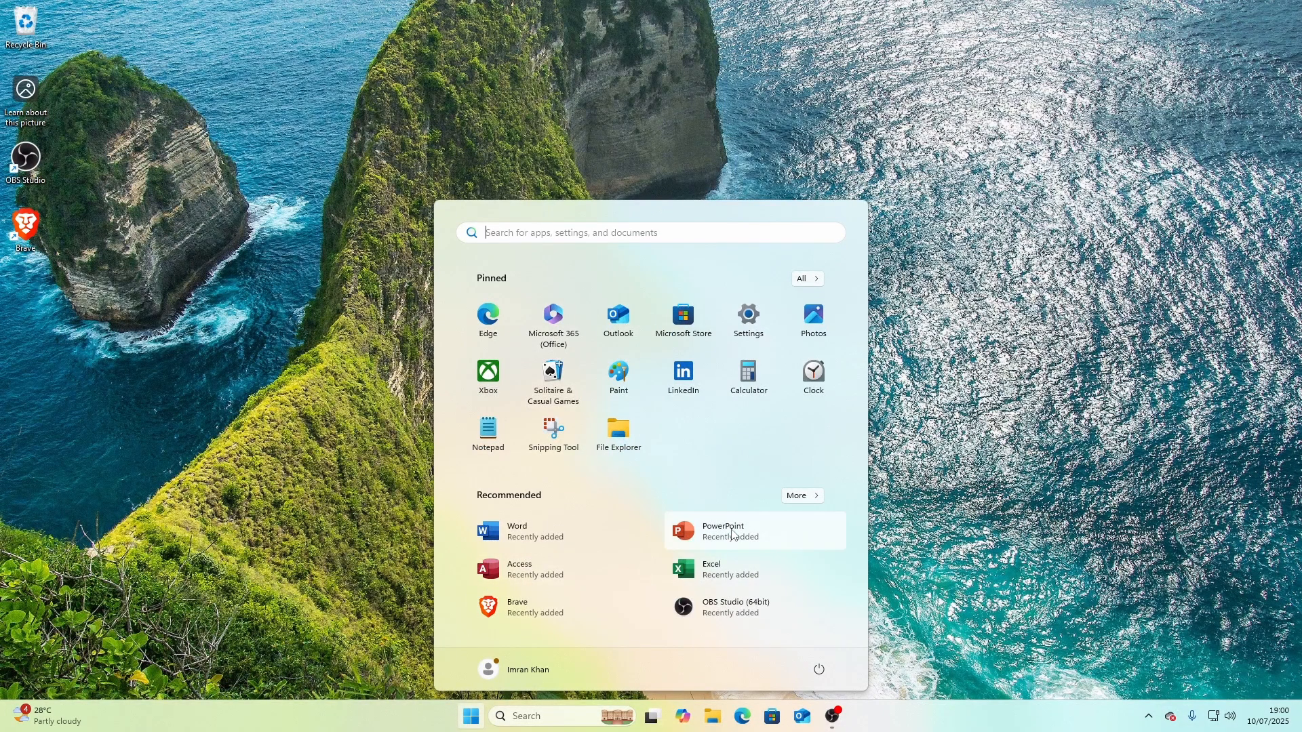
{"action": "left_click", "coordinate": [520, 532]}
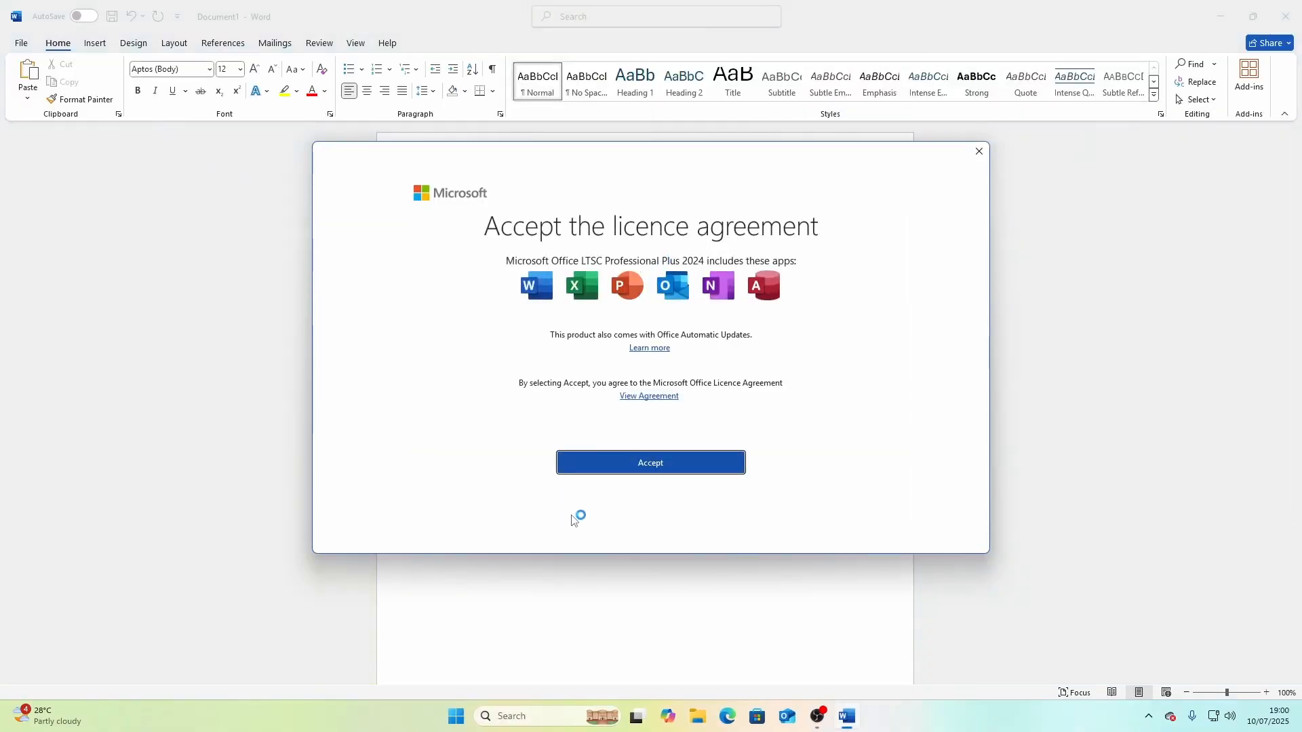
{"action": "left_click", "coordinate": [648, 467]}
{"action": "left_click", "coordinate": [888, 550]}
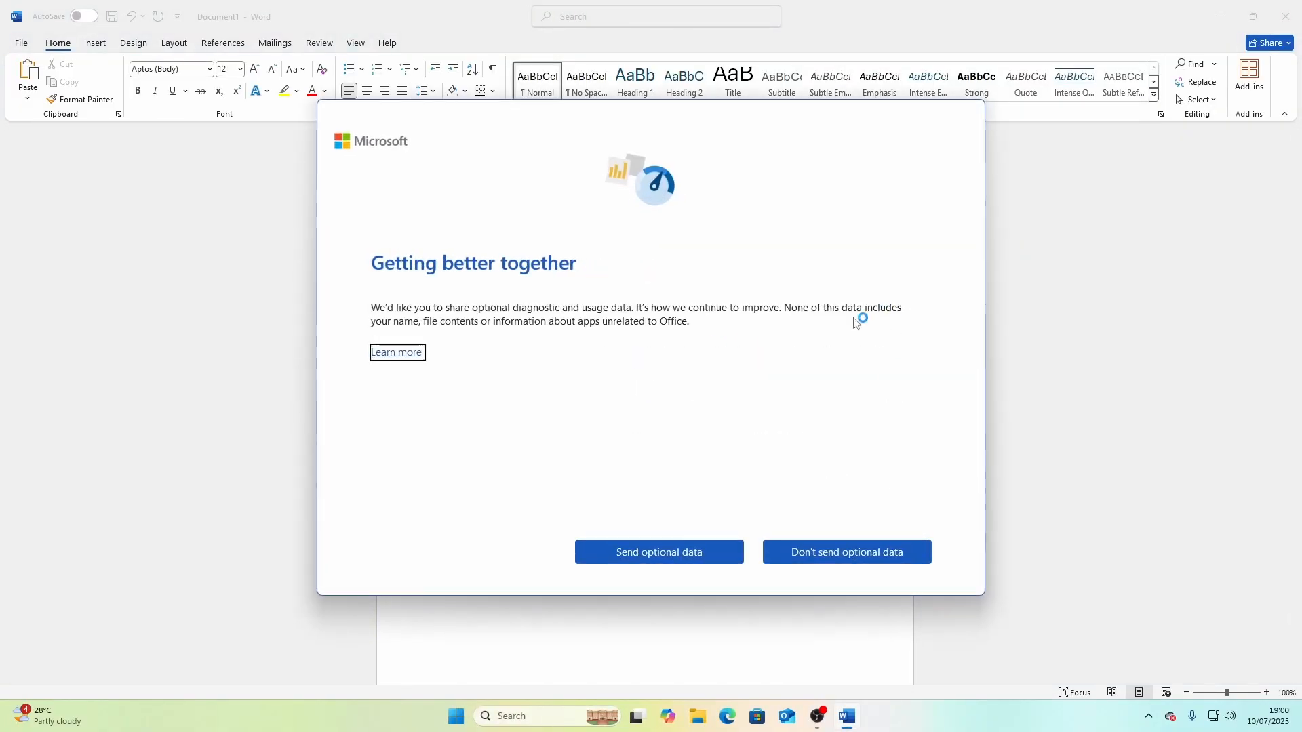
{"action": "left_click", "coordinate": [811, 558]}
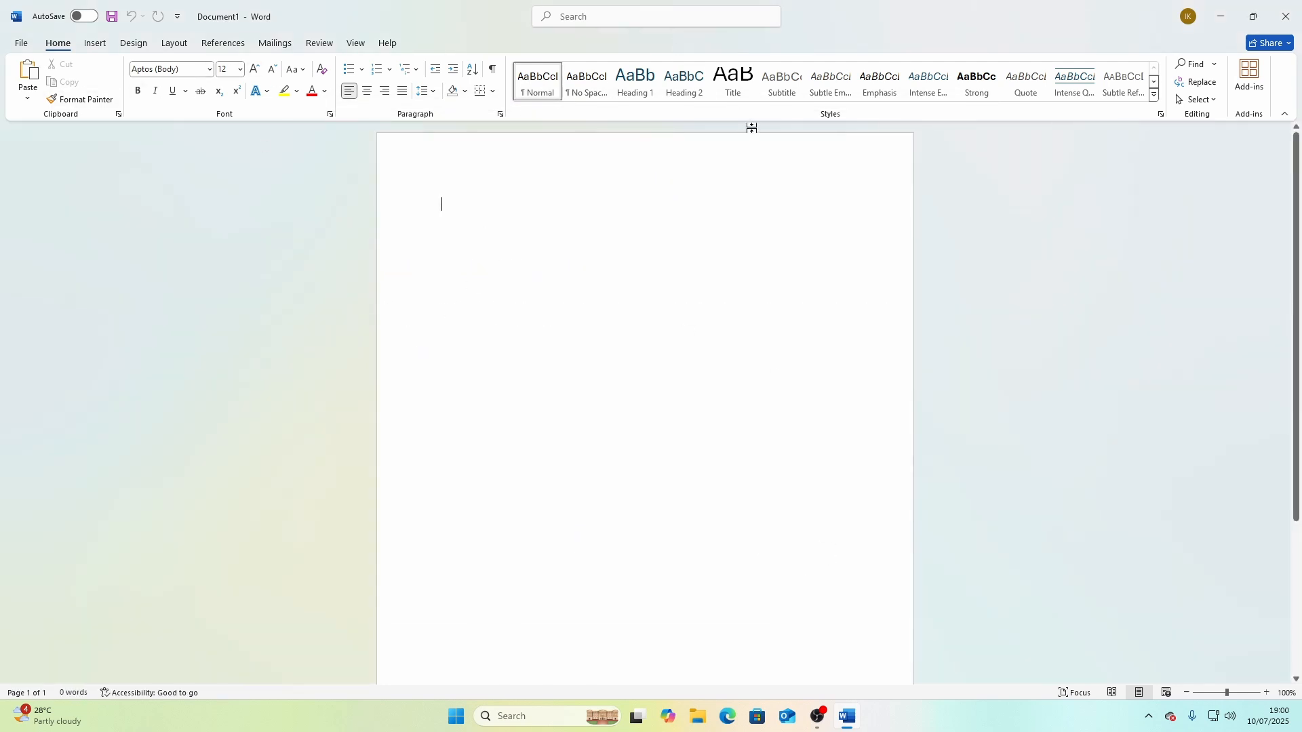
- Check the product and activation information on Word's Account page, and close Word
{"action": "scroll", "coordinate": [541, 398], "scroll_direction": "down", "scroll_amount": 5}
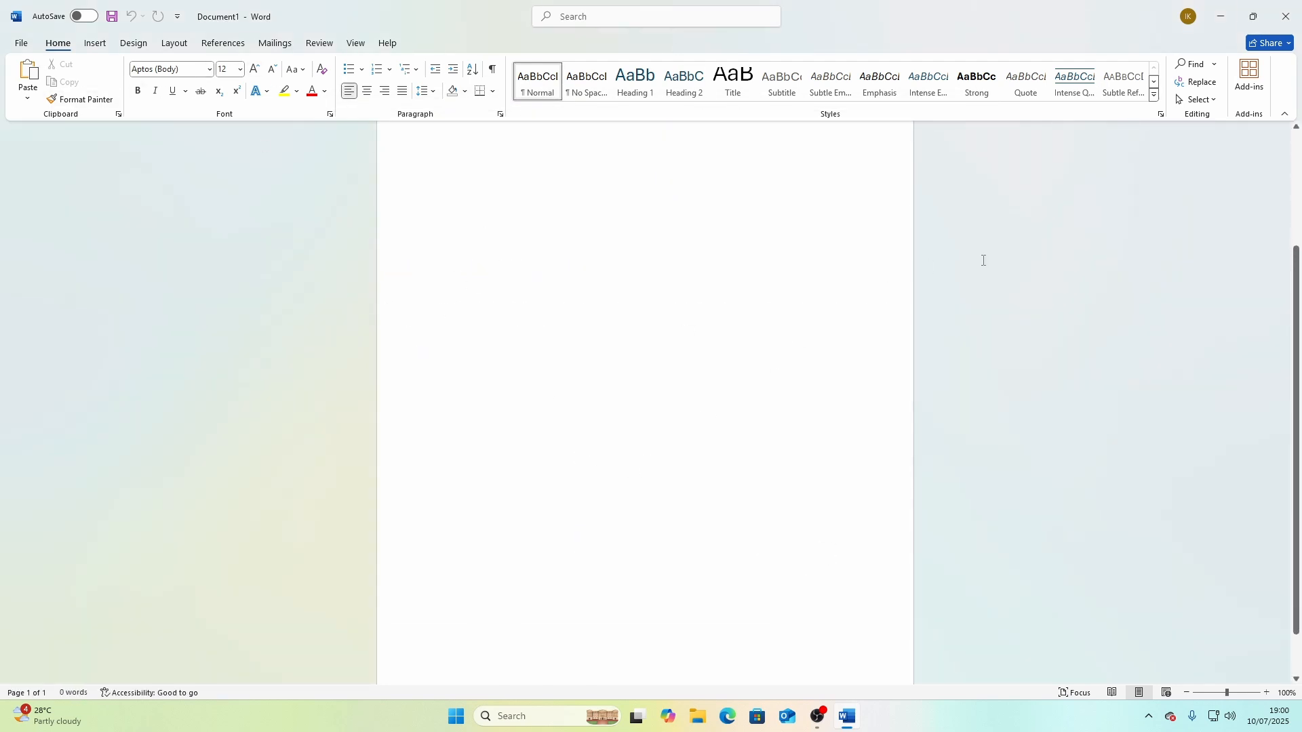
{"action": "left_click", "coordinate": [31, 42]}
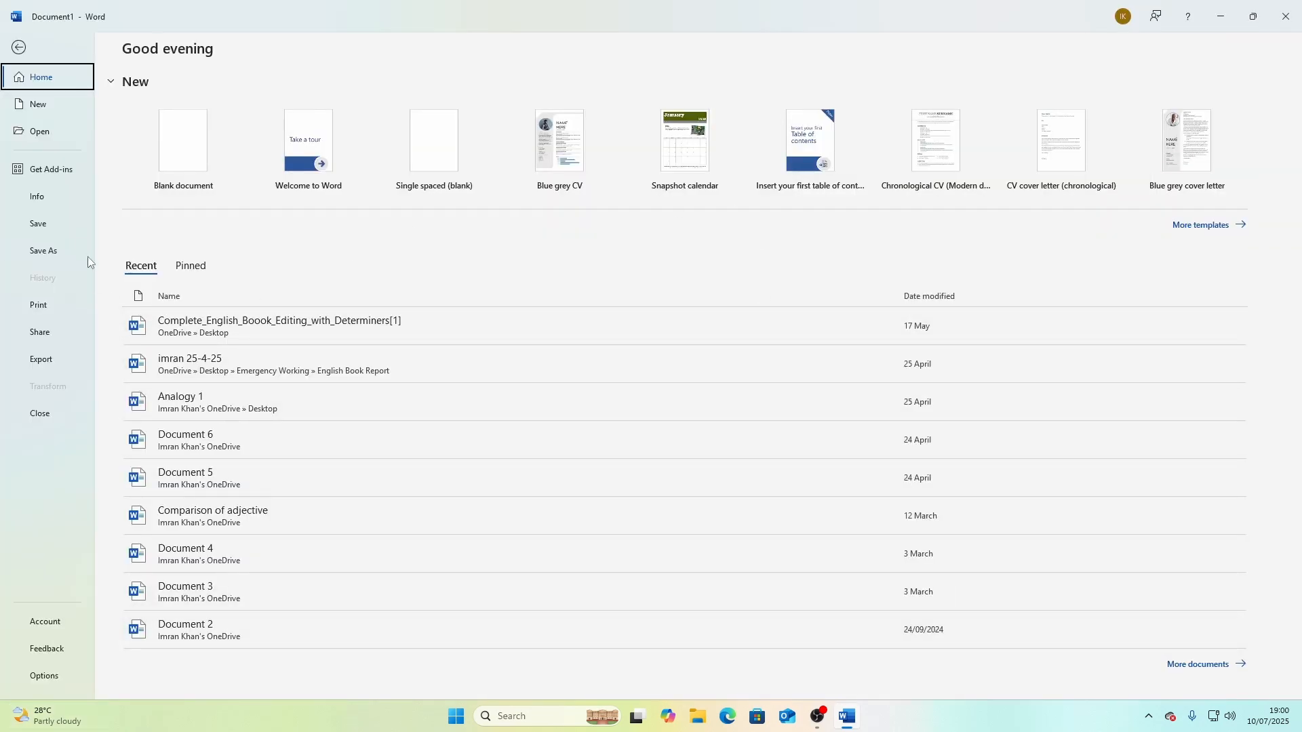
{"action": "left_click", "coordinate": [53, 631]}
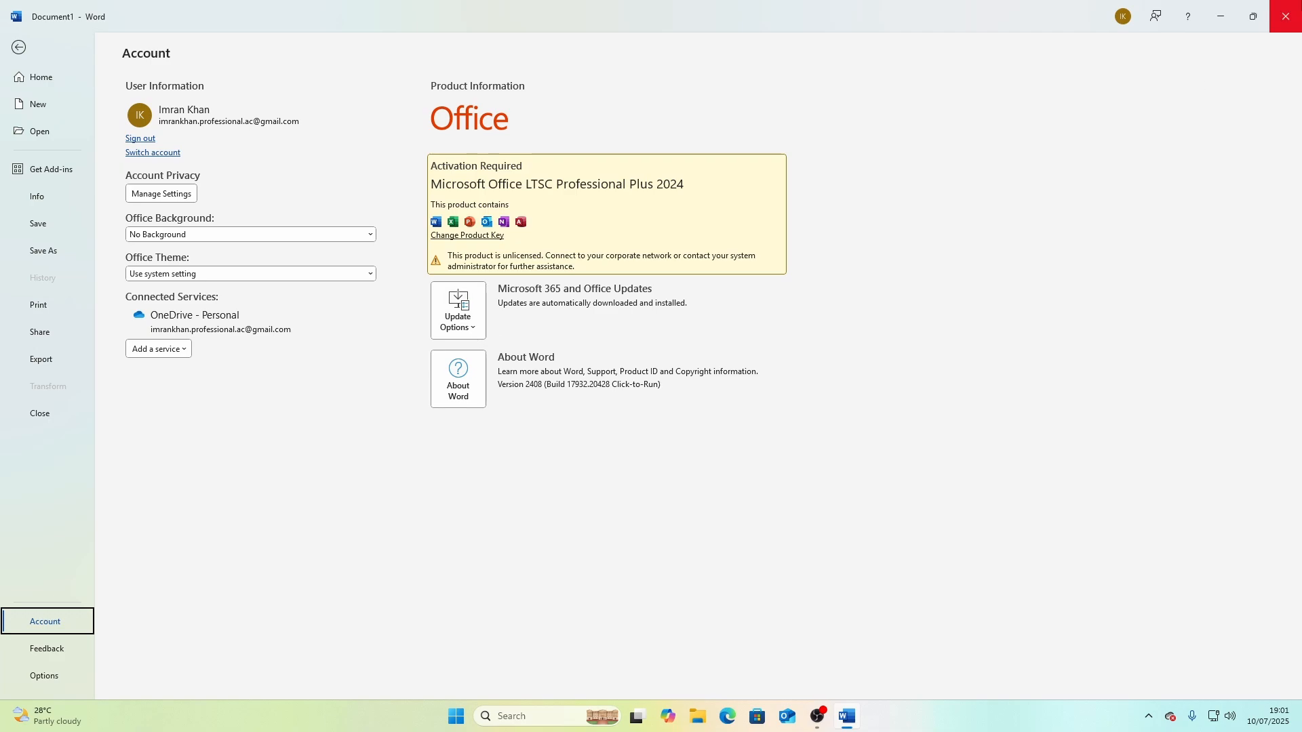
{"action": "left_click", "coordinate": [1298, 6]}
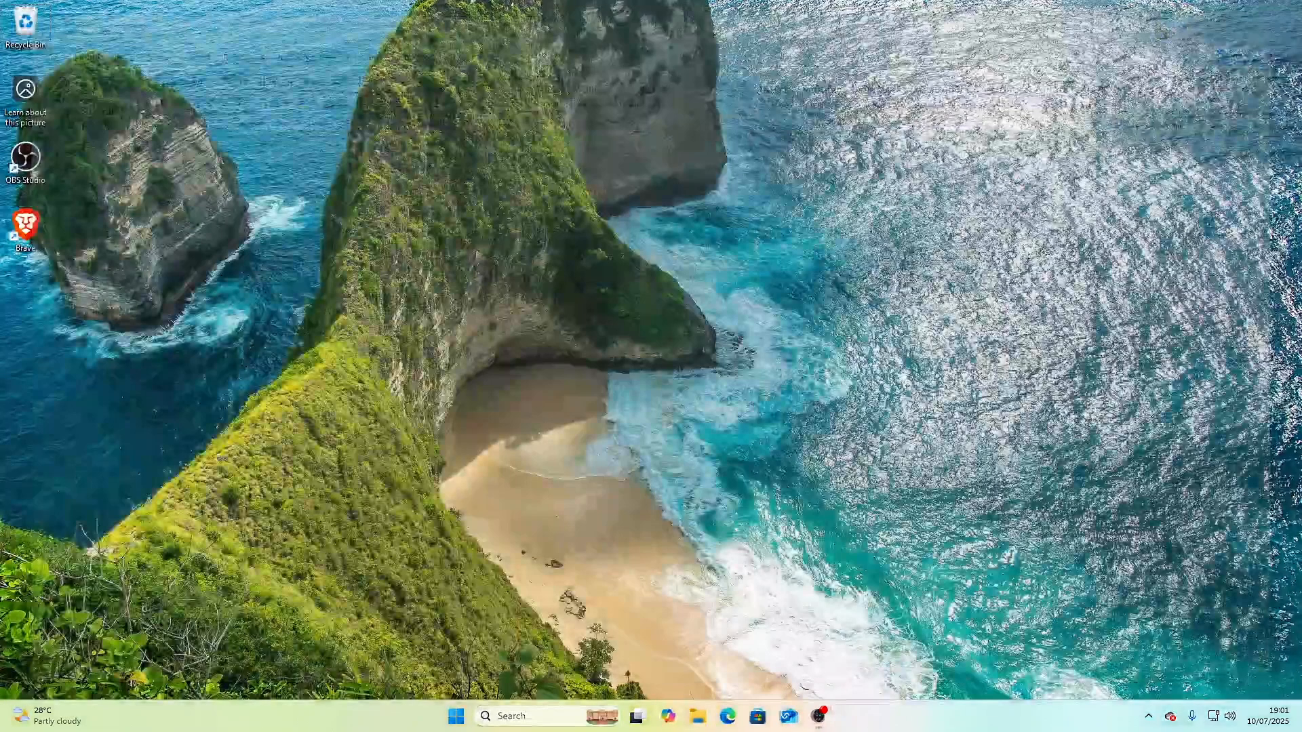
- Launch Excel, create a blank workbook, accept the system-setting Office theme, select a few cells as a check, and close Excel
{"action": "left_click", "coordinate": [472, 715]}
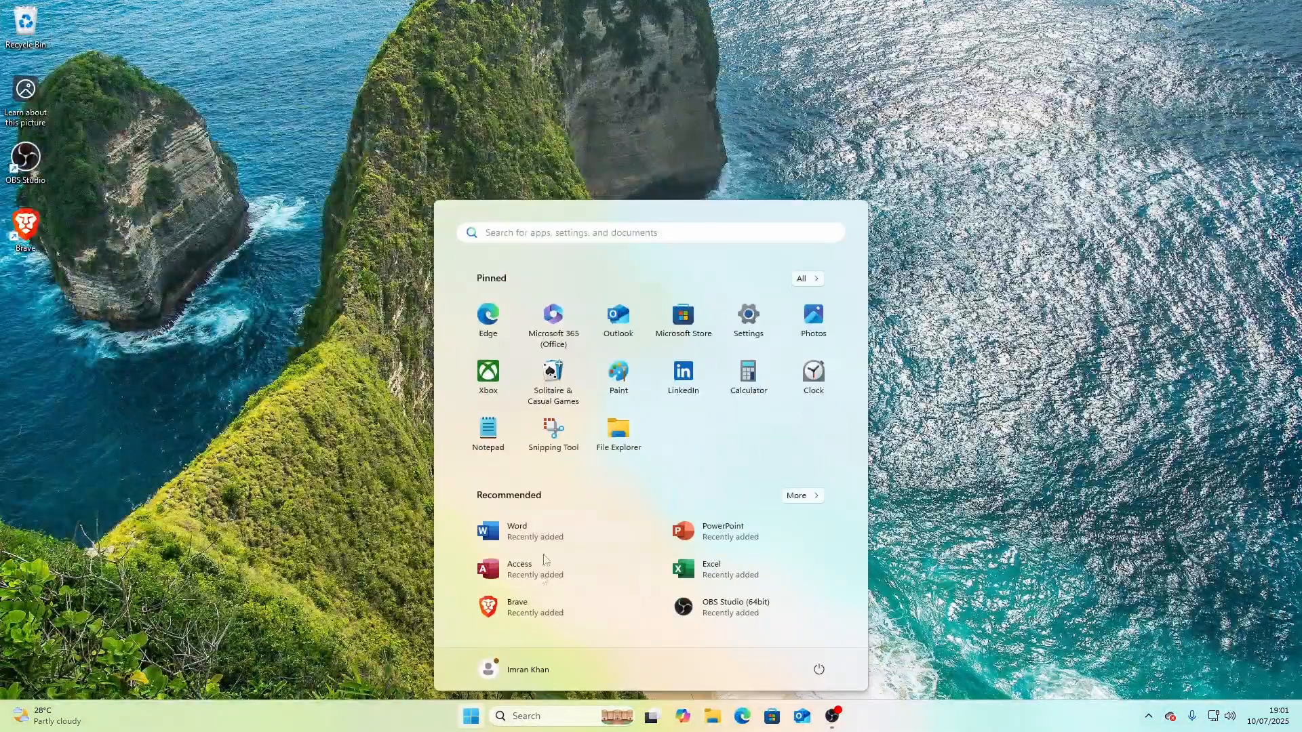
{"action": "left_click", "coordinate": [771, 574]}
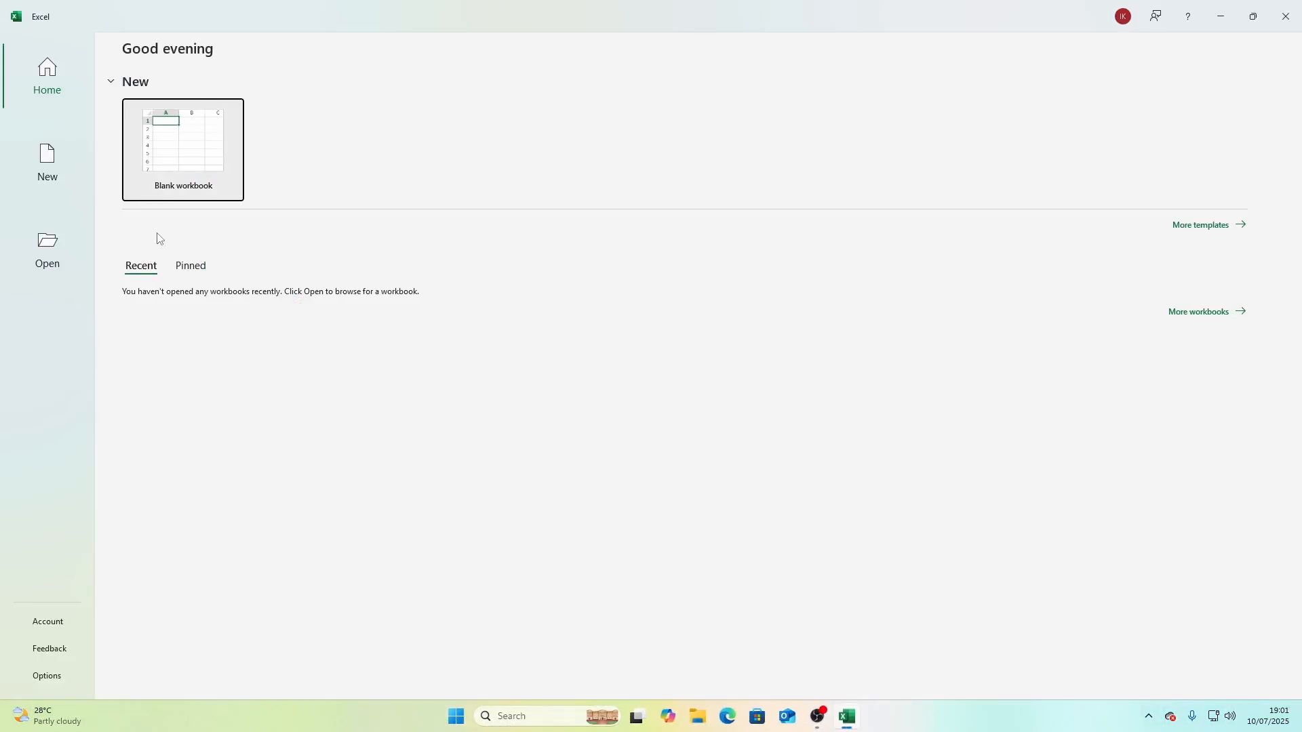
{"action": "left_click", "coordinate": [180, 145]}
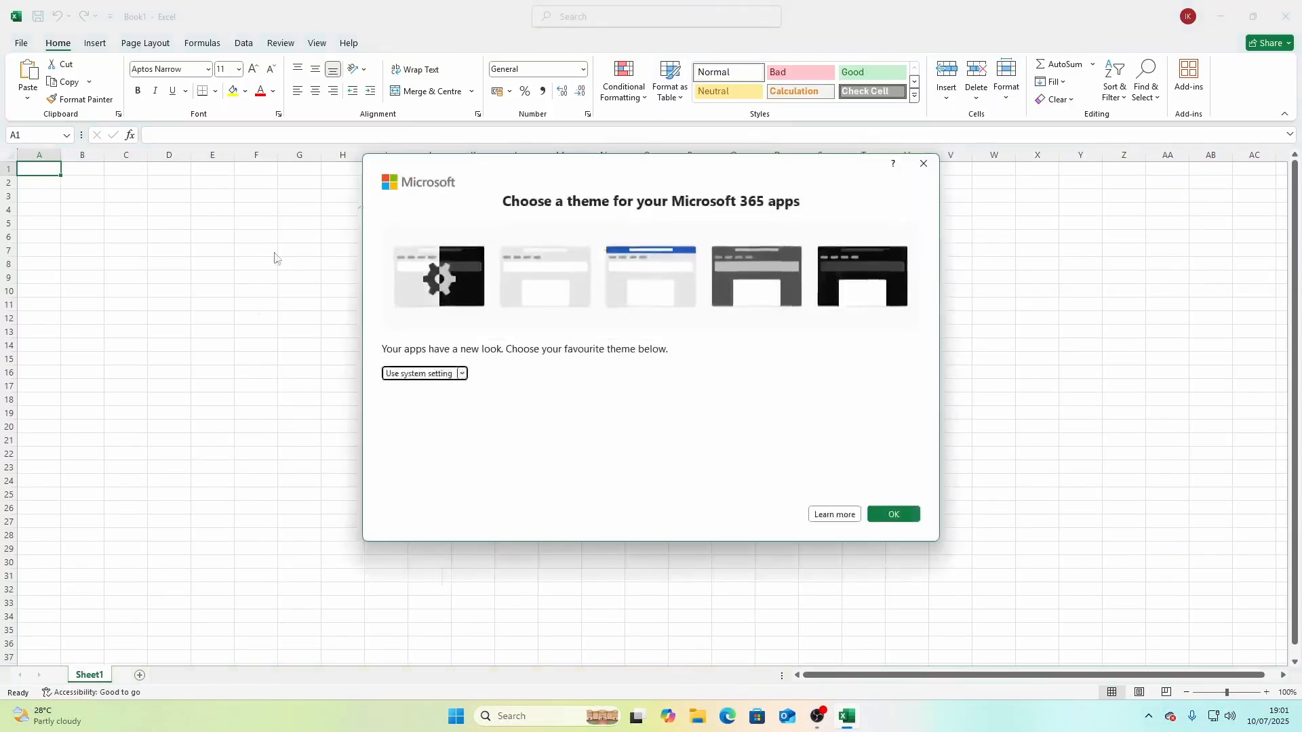
{"action": "left_click", "coordinate": [894, 515]}
{"action": "left_click", "coordinate": [223, 305]}
{"action": "left_click", "coordinate": [560, 332]}
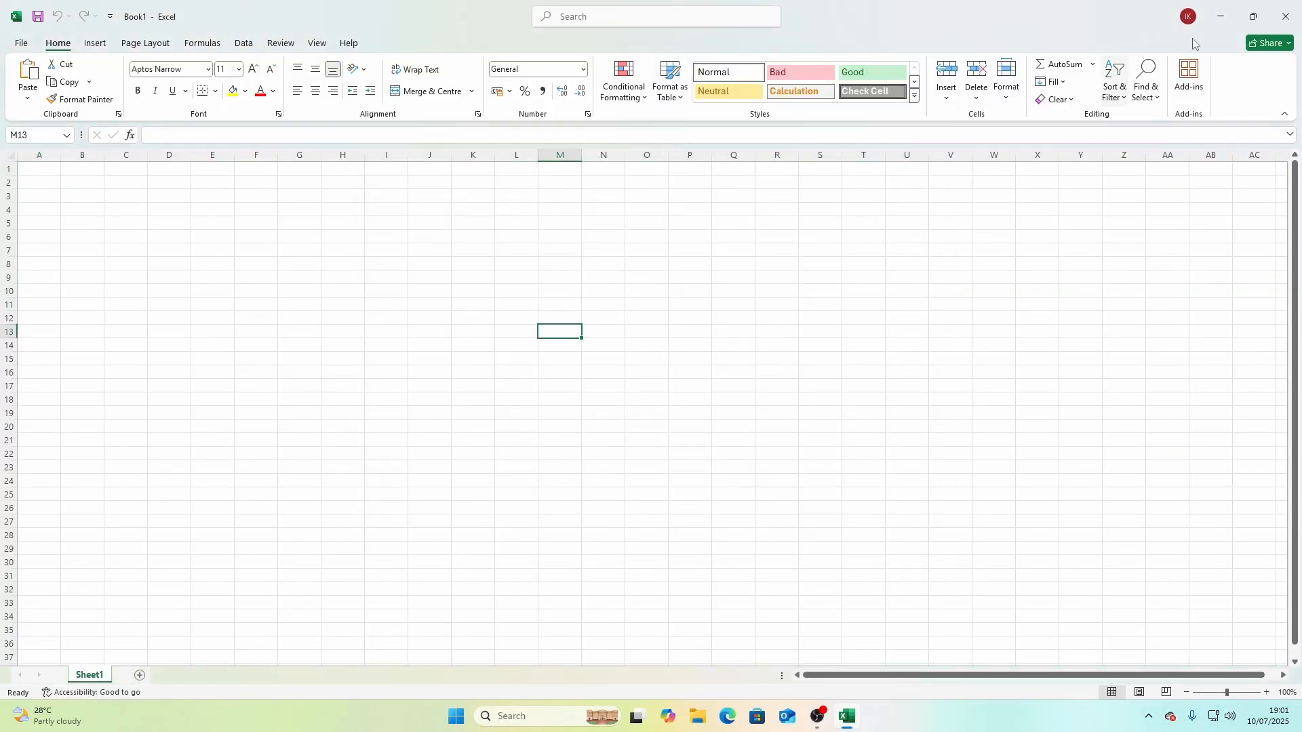
{"action": "left_click", "coordinate": [1286, 16]}
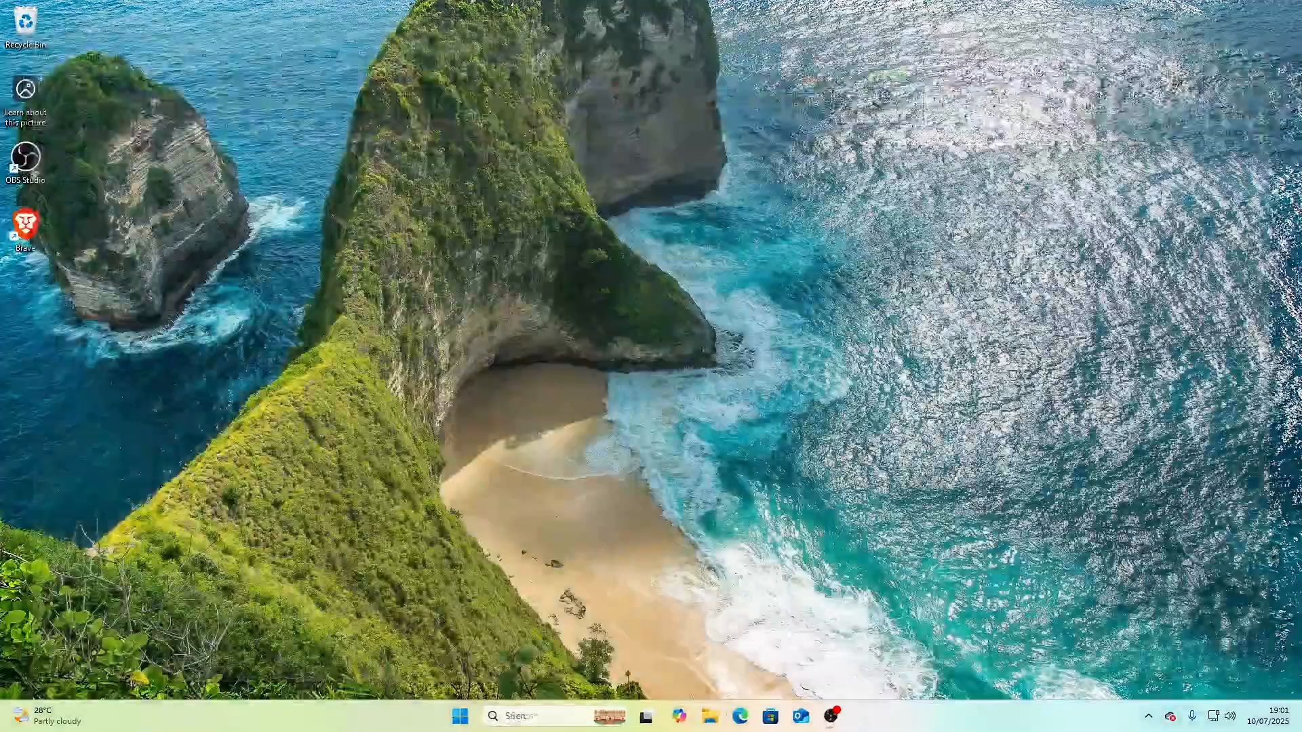
- Launch Access, bring up the blank database creation dialog as a check, and close Access without creating a database
{"action": "left_click", "coordinate": [461, 716]}
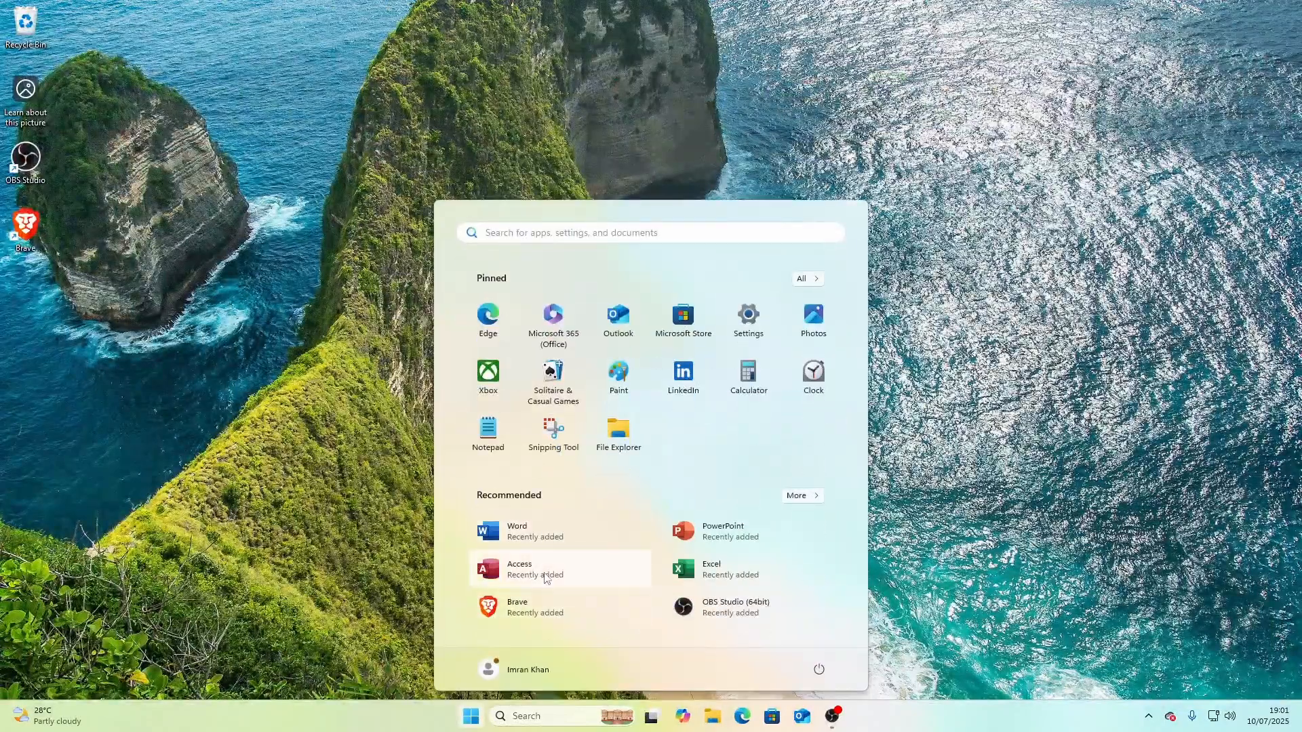
{"action": "left_click", "coordinate": [543, 573]}
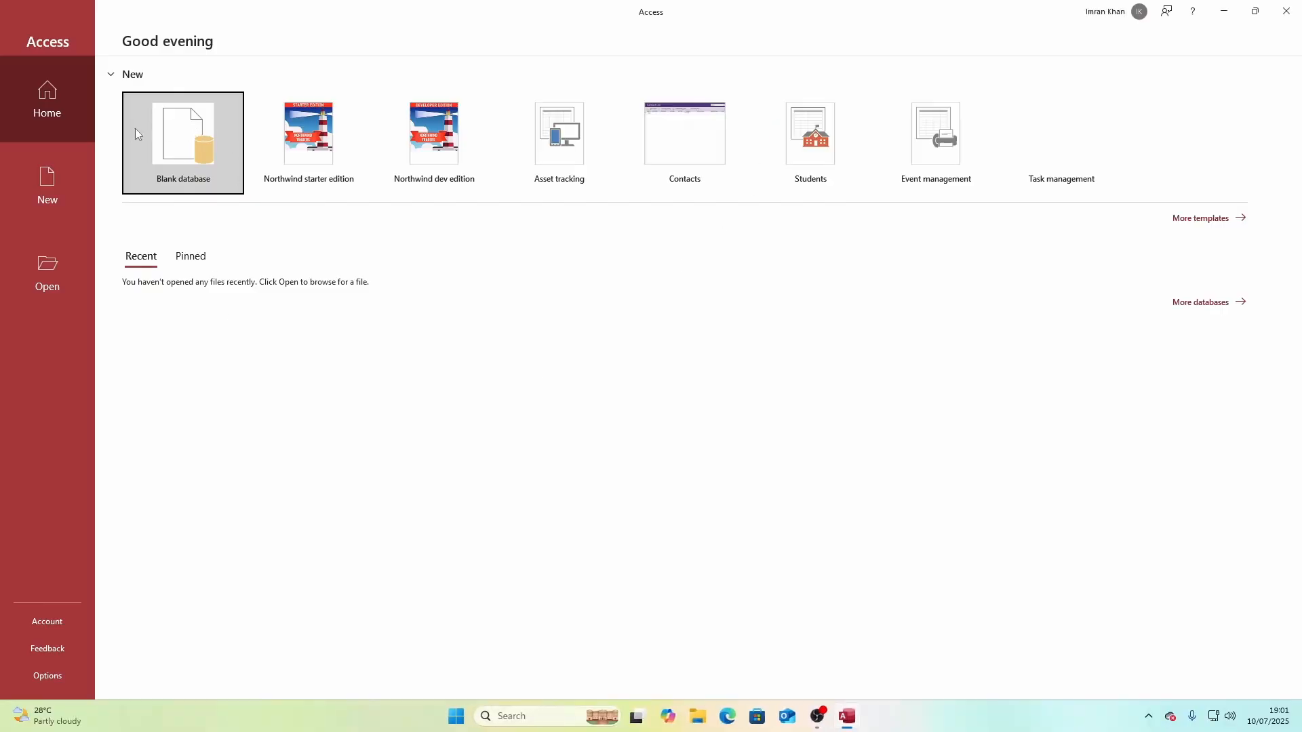
{"action": "left_click", "coordinate": [195, 161]}
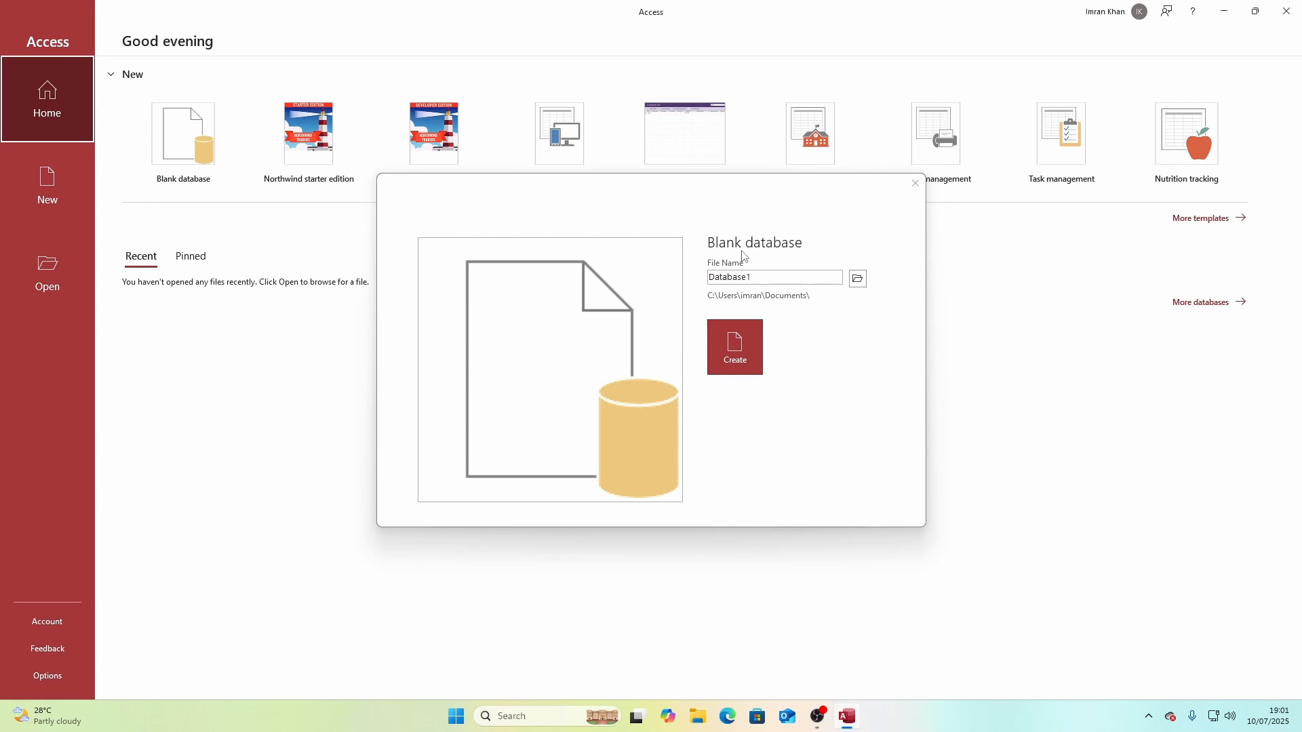
{"action": "left_click", "coordinate": [1286, 11]}
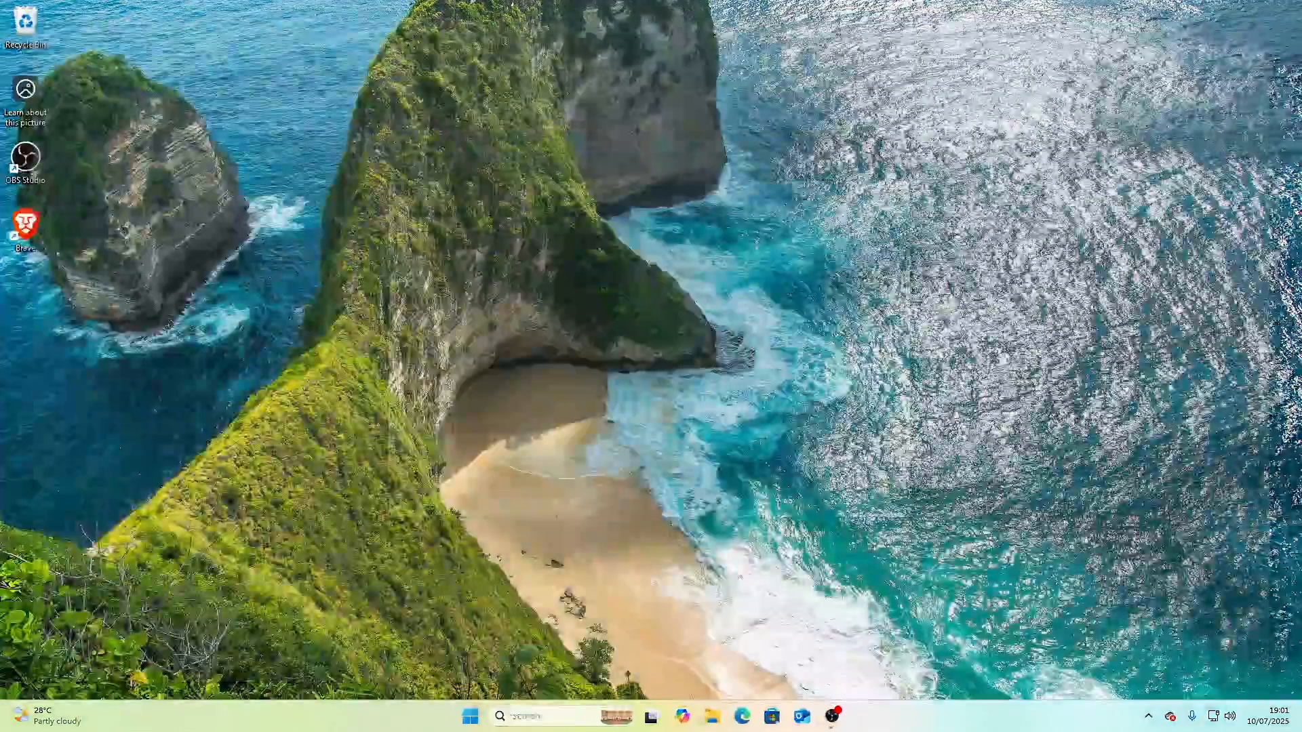
- Launch PowerPoint, open a blank presentation to check that the app works, and close it
{"action": "left_click", "coordinate": [470, 717]}
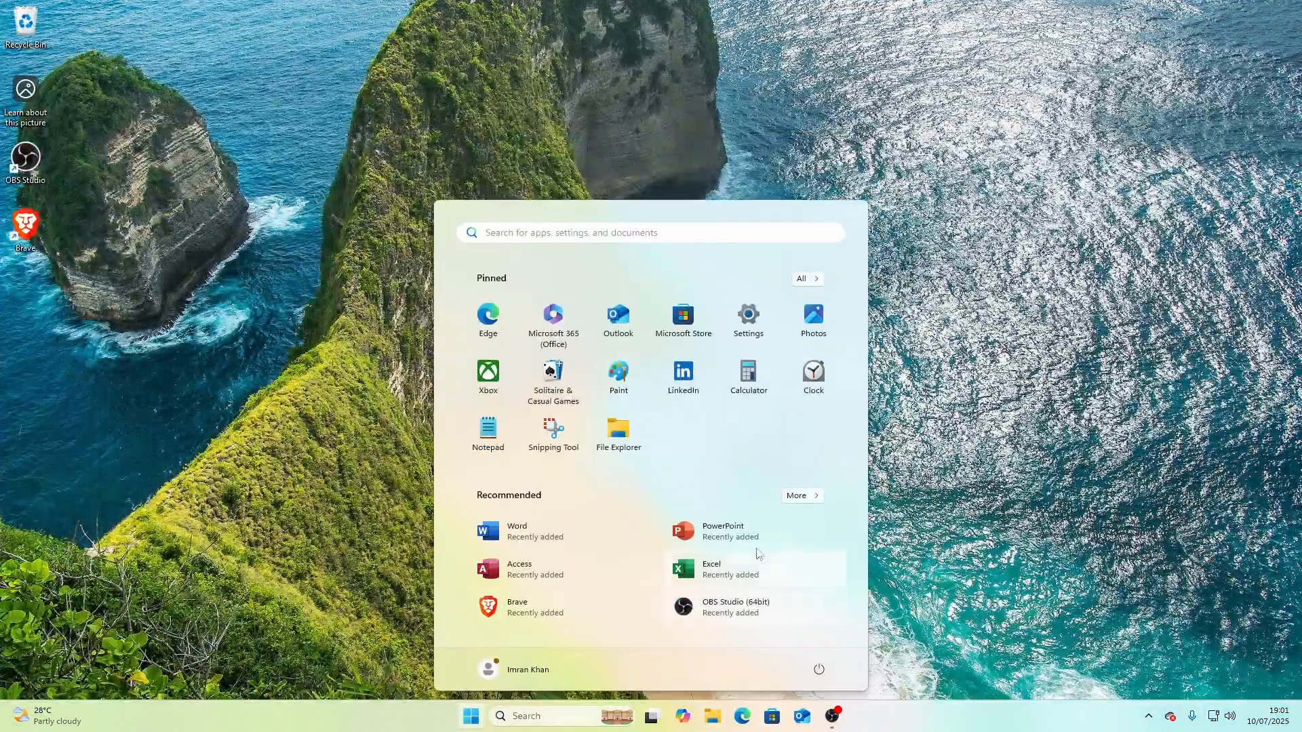
{"action": "left_click", "coordinate": [705, 527]}
{"action": "left_click", "coordinate": [224, 166]}
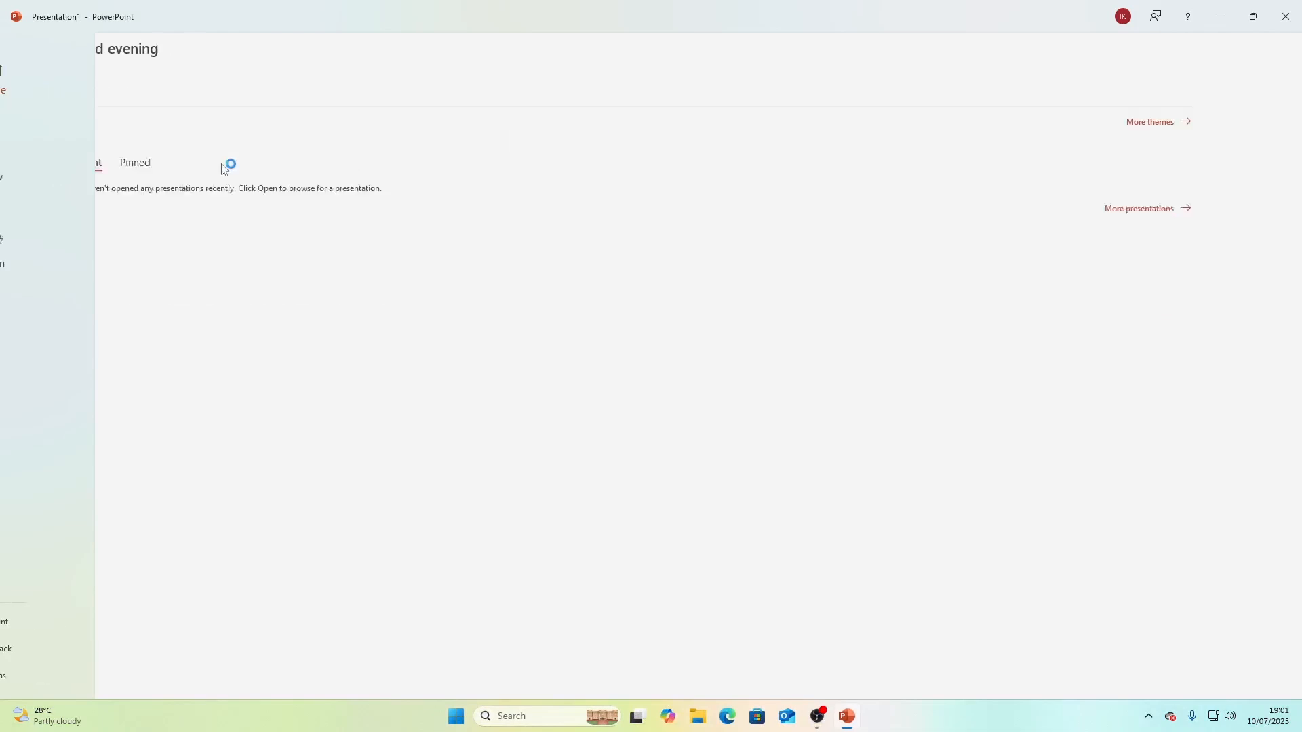
{"action": "left_click", "coordinate": [1286, 16]}
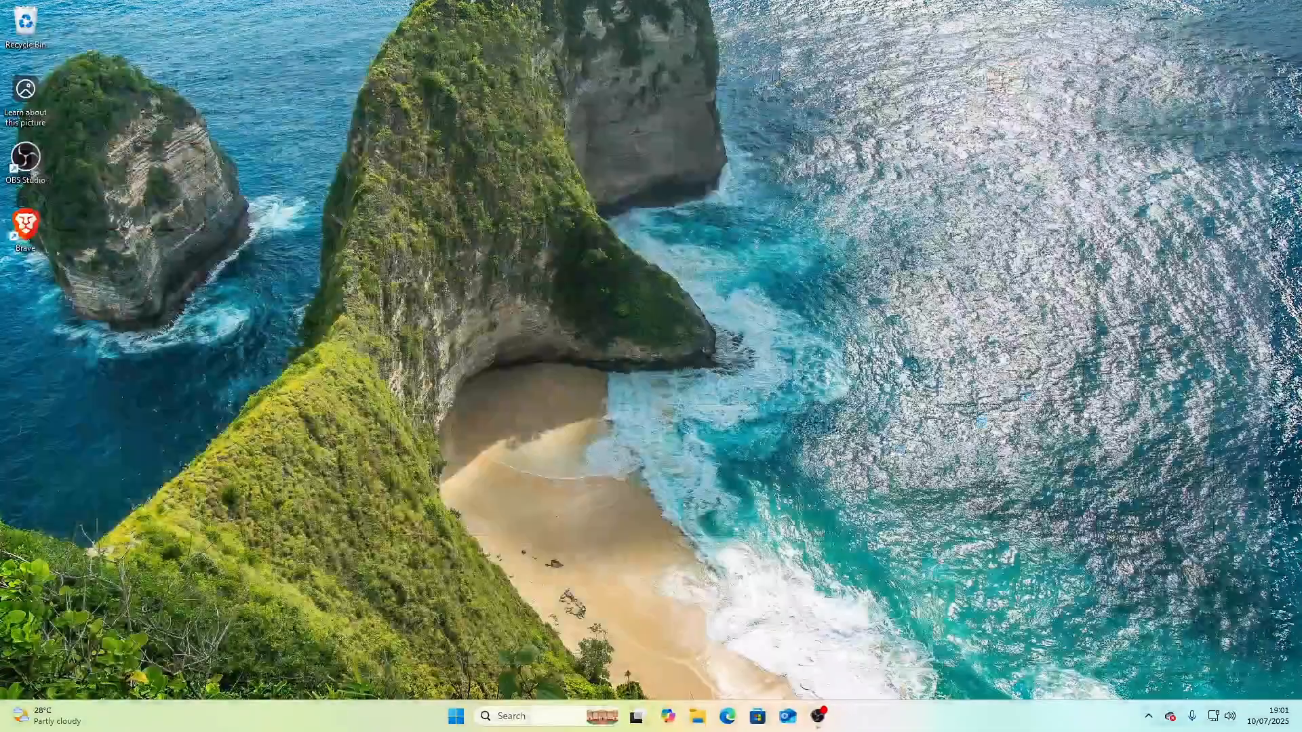
{"action": "right_click", "coordinate": [703, 267]}
{"action": "left_click", "coordinate": [760, 326]}
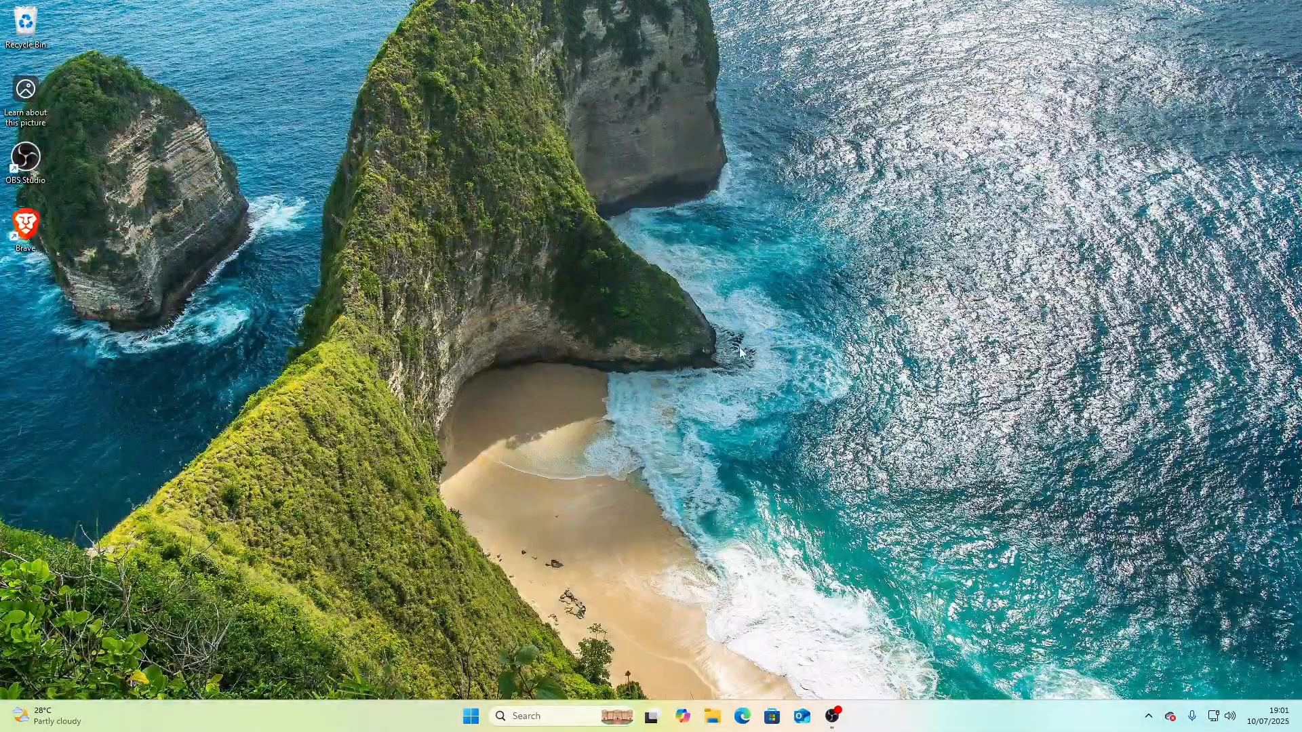